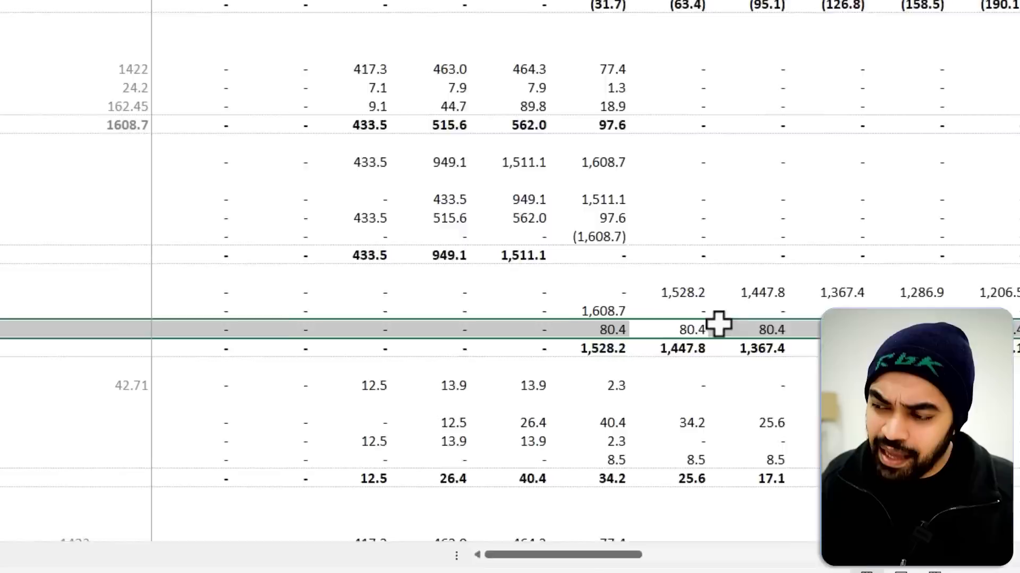
Step: Open the formula in the Mar-22 Depreciation cell (N56) for inspection
mouse_move(716, 314)
mouse_down()
mouse_move(668, 351)
mouse_move(702, 310)
mouse_up()
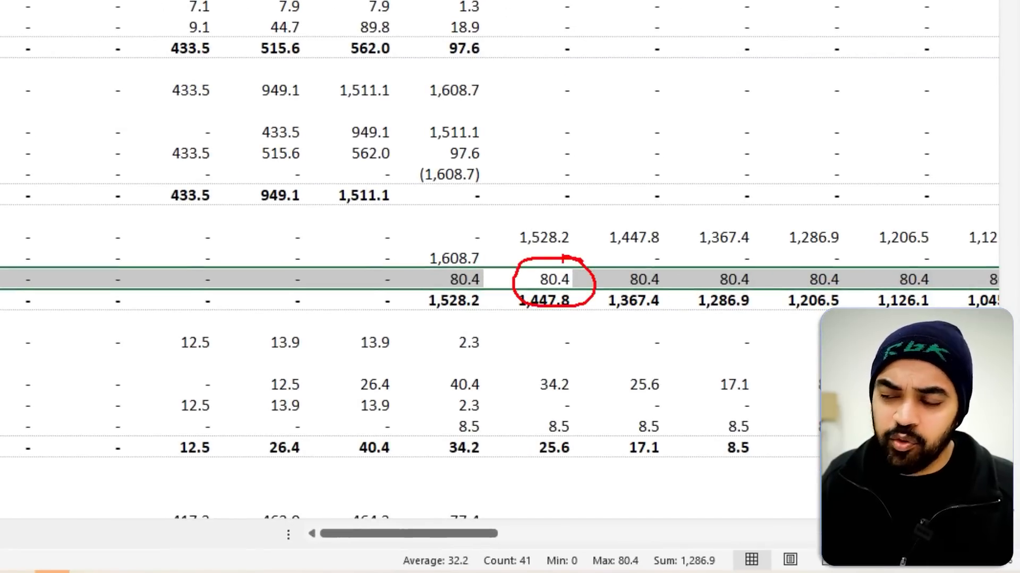
key(Escape)
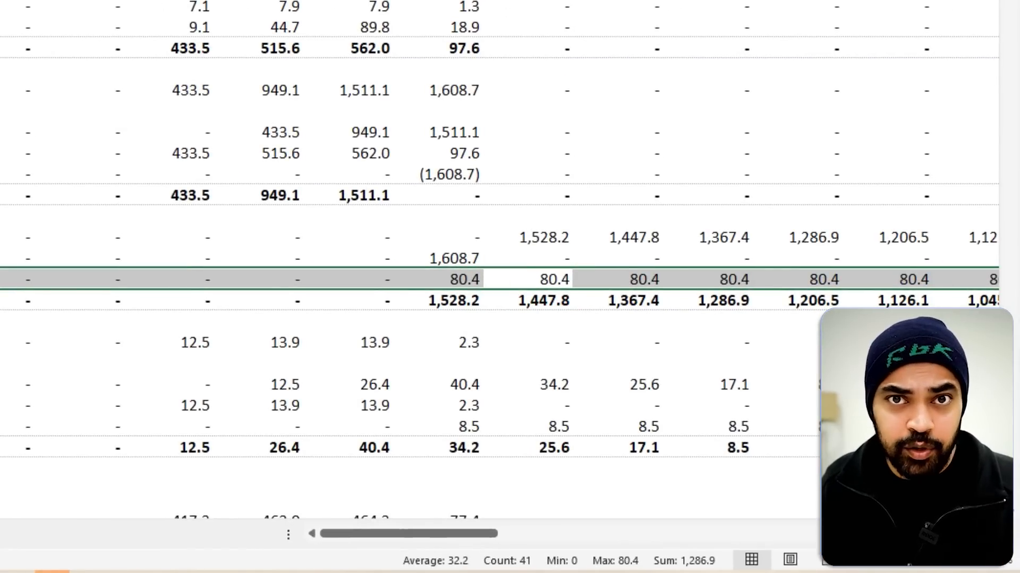
click(528, 279)
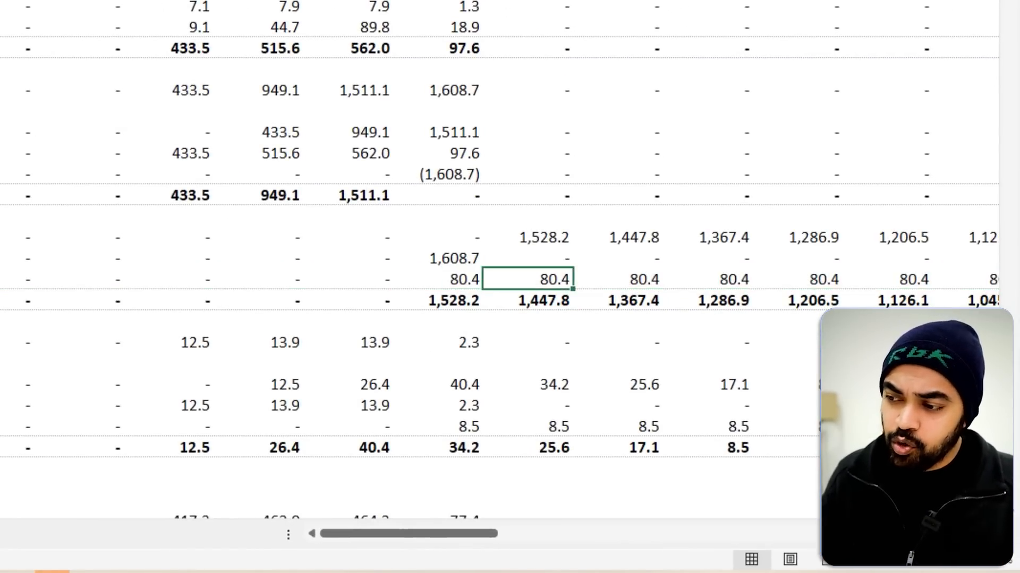
key(F2)
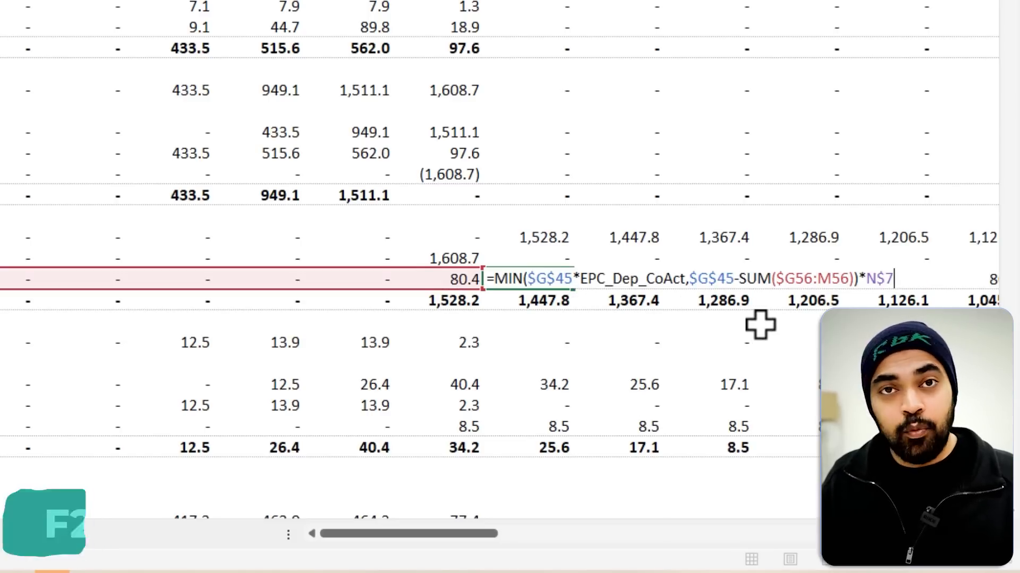
Step: Highlight the SUM($G56:M56) part of the N56 formula to examine it, leaving the formula unedited
click(739, 278)
key(shift+Right)
key(shift+Right)
key(shift+Right)
key(shift+Right)
key(shift+Right)
key(shift+Right)
key(shift+Right)
key(shift+Right)
key(shift+Right)
key(shift+Right)
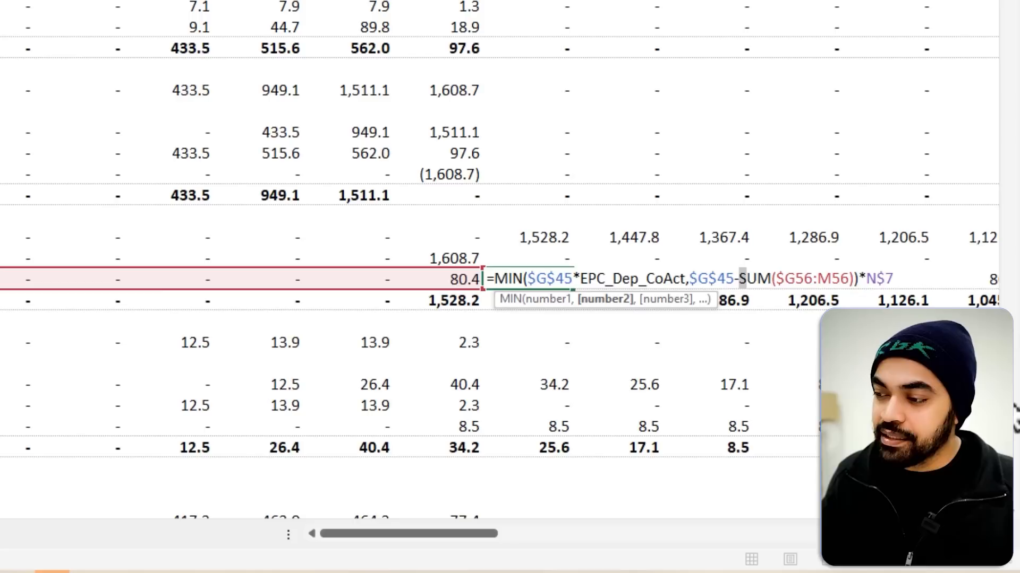
key(shift+Right)
key(shift+Right)
key(shift+Right)
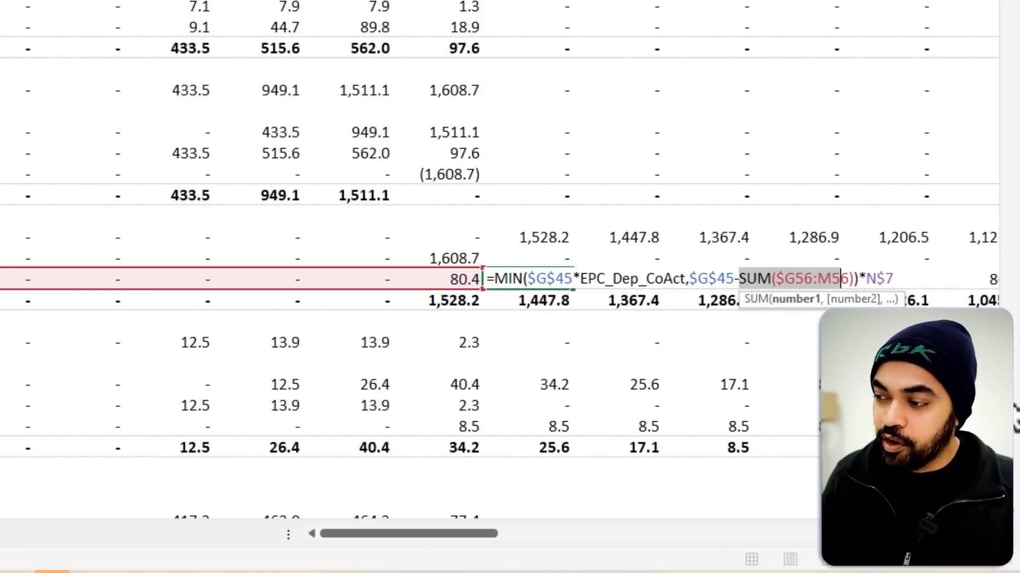
key(shift+Right)
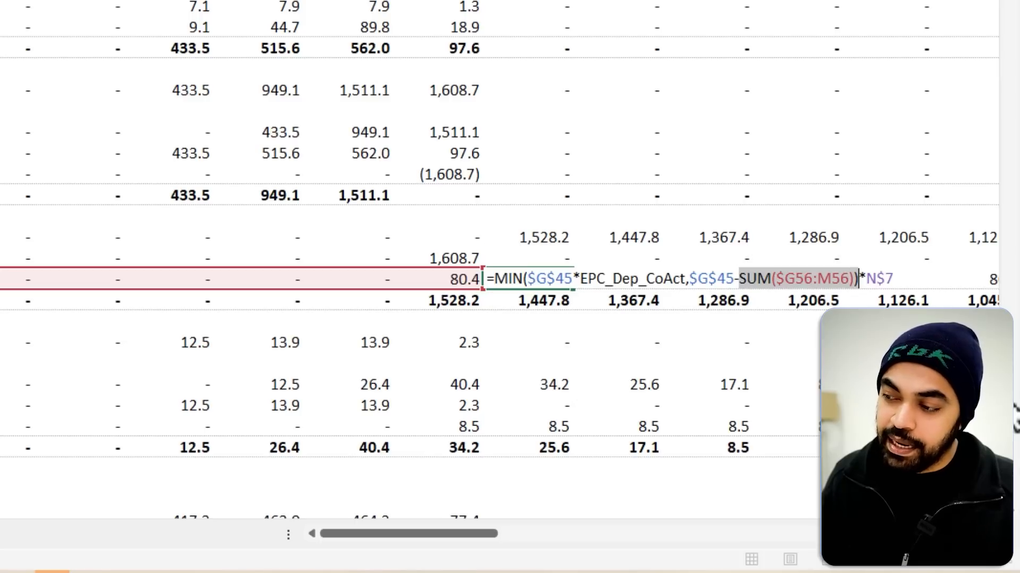
key(shift+Left)
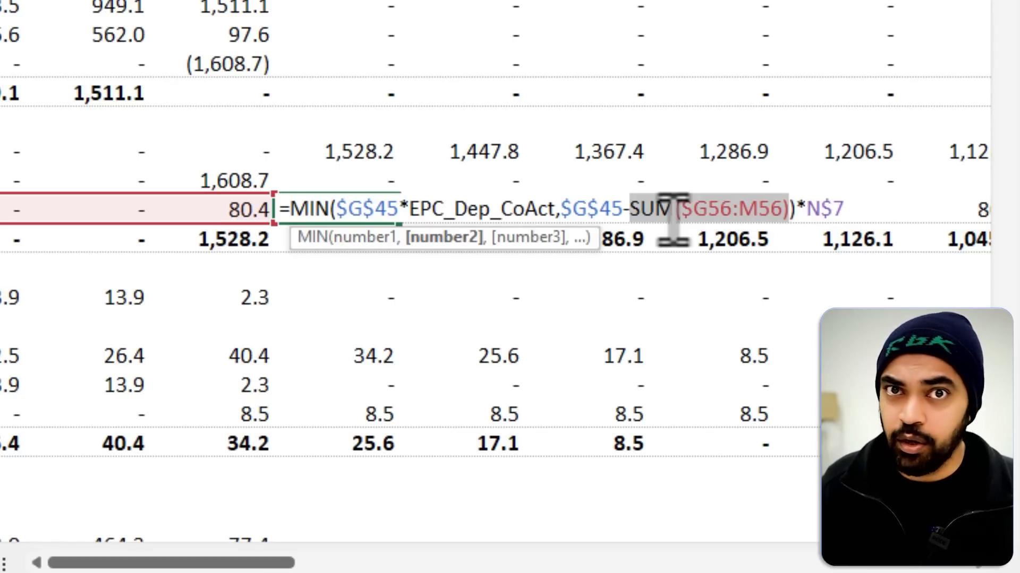
key(Escape)
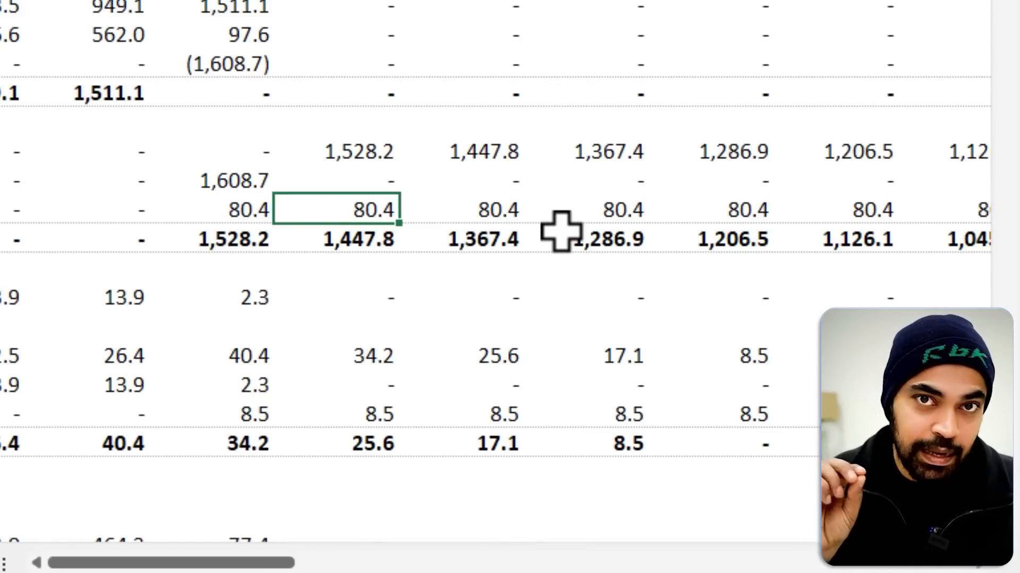
Step: Open the Mar-23 Depreciation formula (O56) and select the EPC_Dep_CoAct name inside it
key(Right)
key(Right)
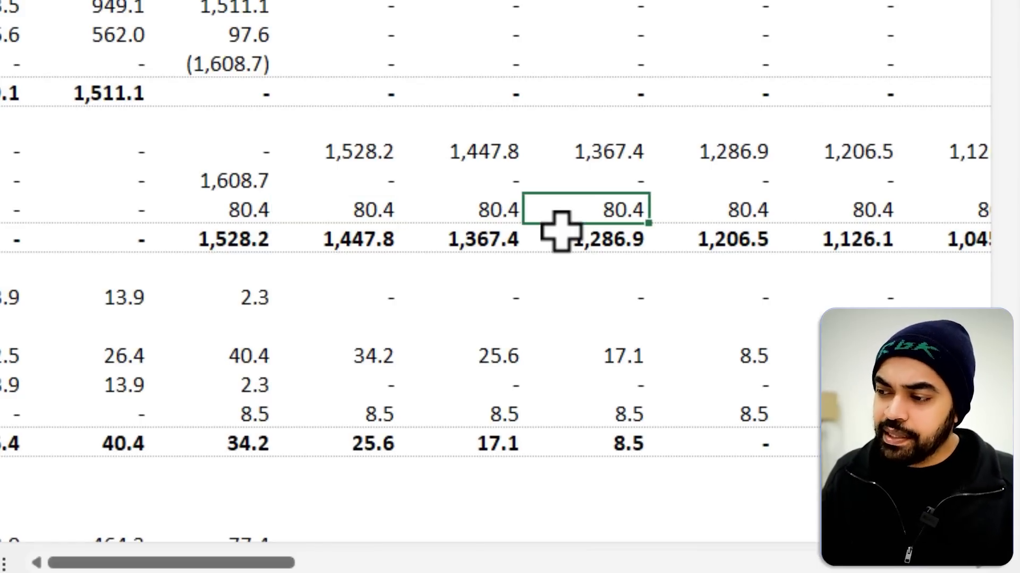
key(Left)
key(F2)
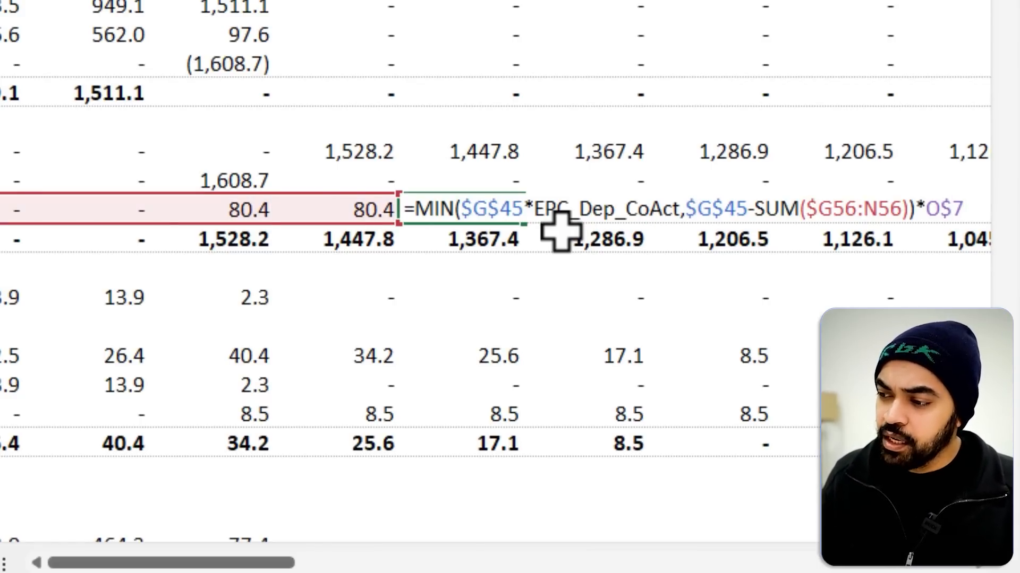
key(Left)
key(Left)
key(Left)
key(Left)
key(Left)
key(Left)
key(Left)
key(Left)
key(Left)
key(Left)
key(Left)
key(Left)
key(Left)
key(Left)
key(Left)
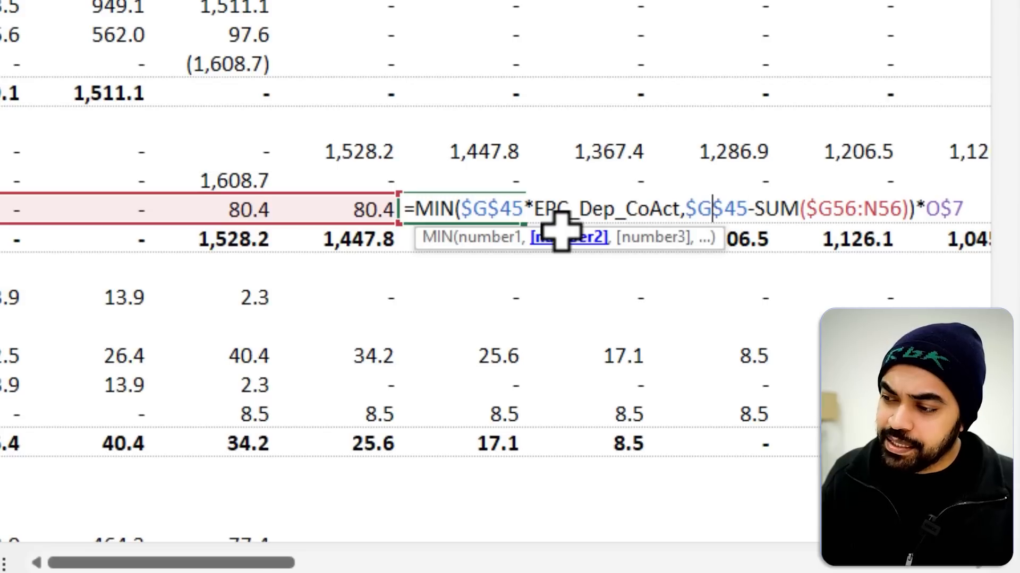
double_click(539, 209)
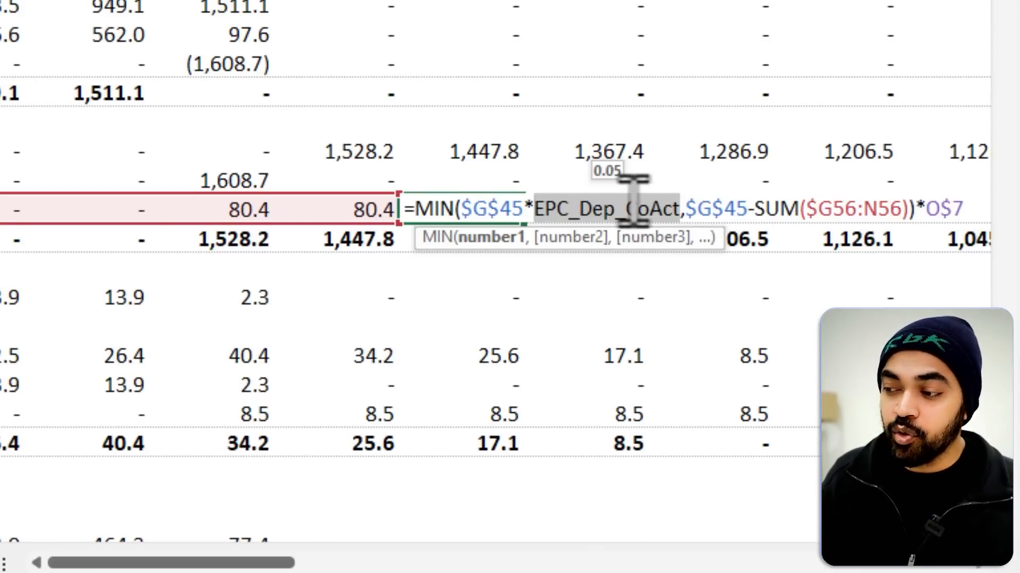
Step: Jump from the formula to the source cell of EPC_Dep_CoAct, Controls!E69, and examine the depreciation rate
key(F5)
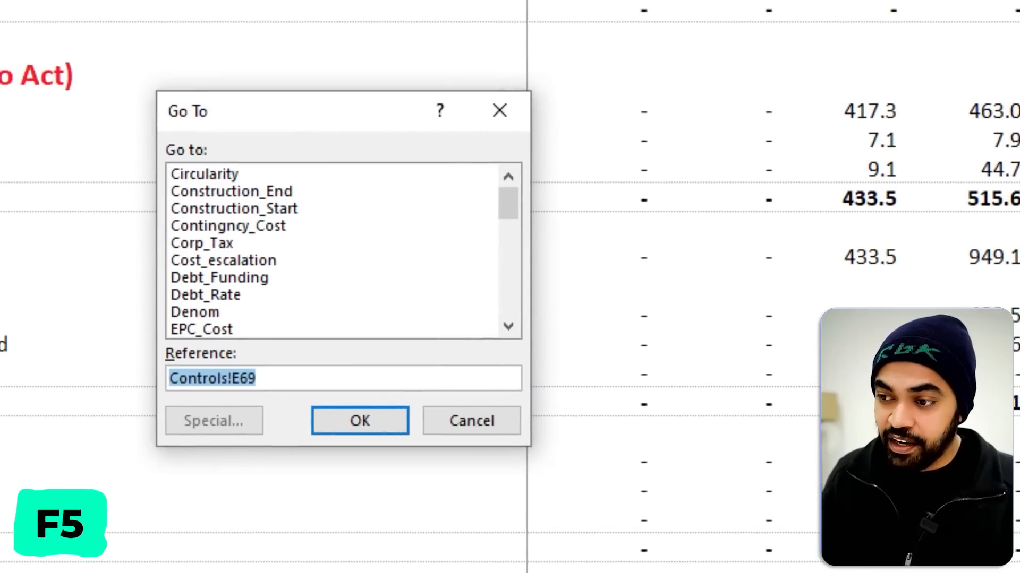
click(344, 422)
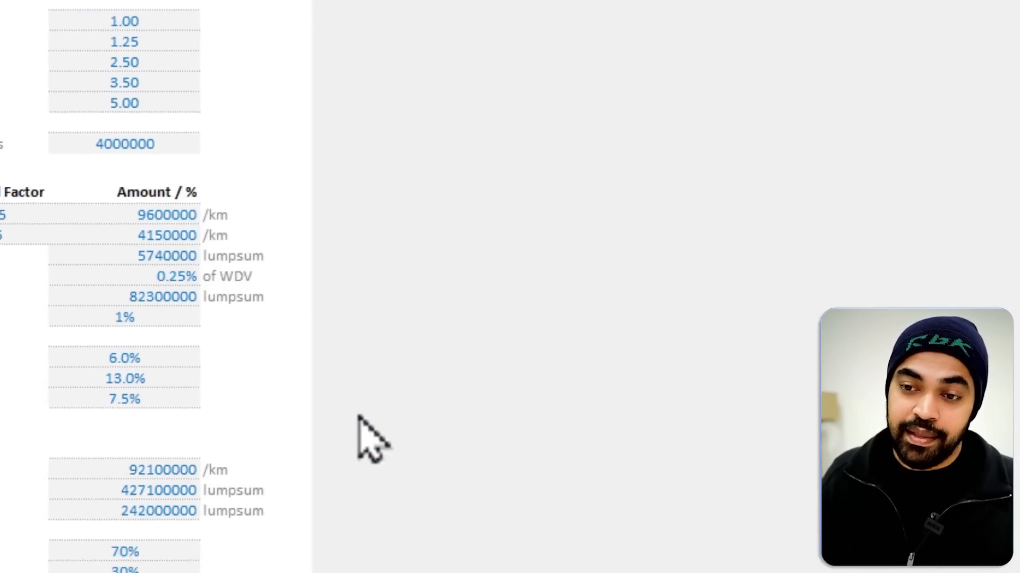
key(ctrl+2)
drag(278, 508, 309, 531)
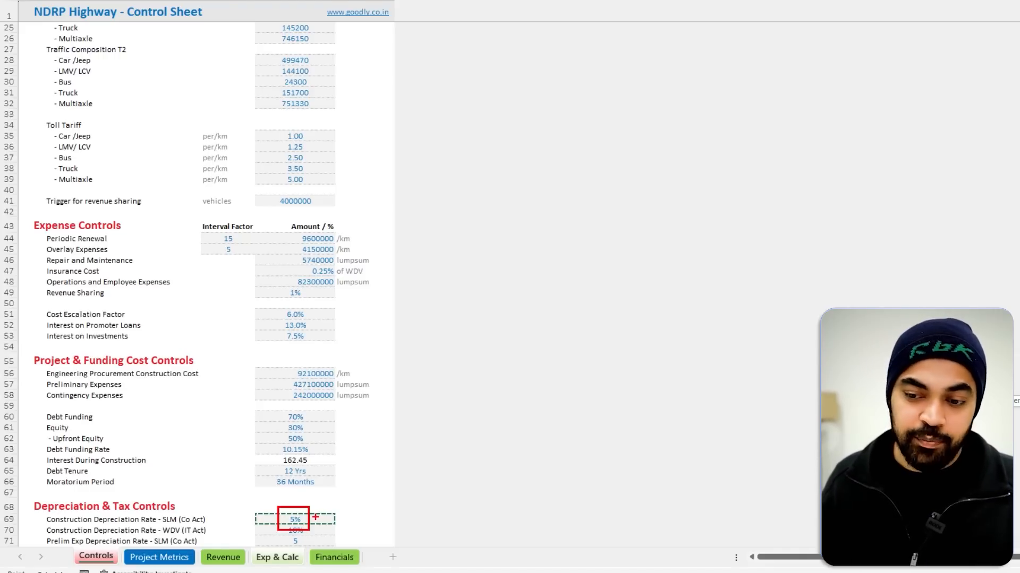
Step: Return to the Exp & Calc sheet and select the Mar-21 Depreciation cell (M56)
key(Escape)
key(ctrl+Page_Down)
key(ctrl+Page_Down)
key(ctrl+Page_Down)
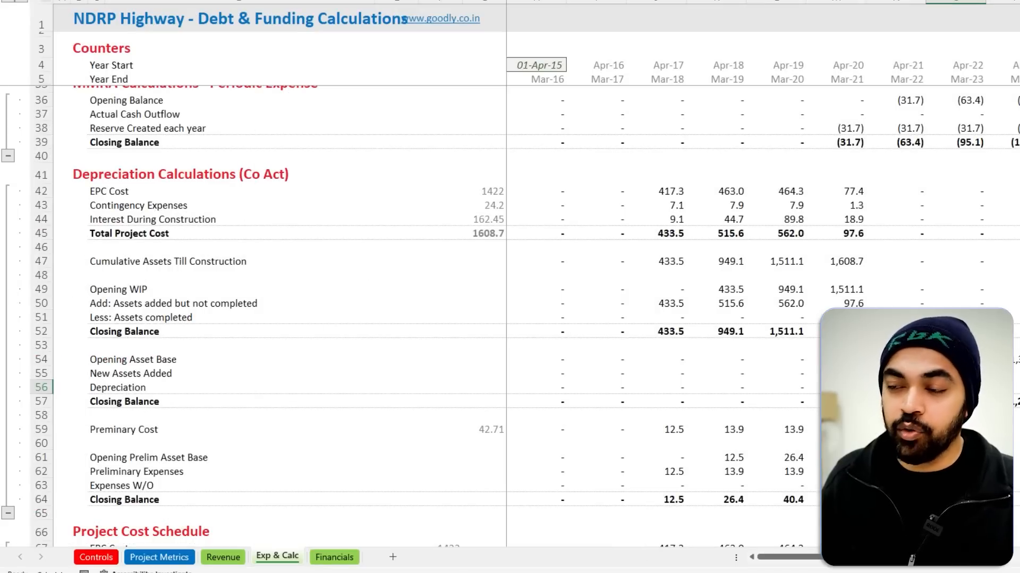
key(F2)
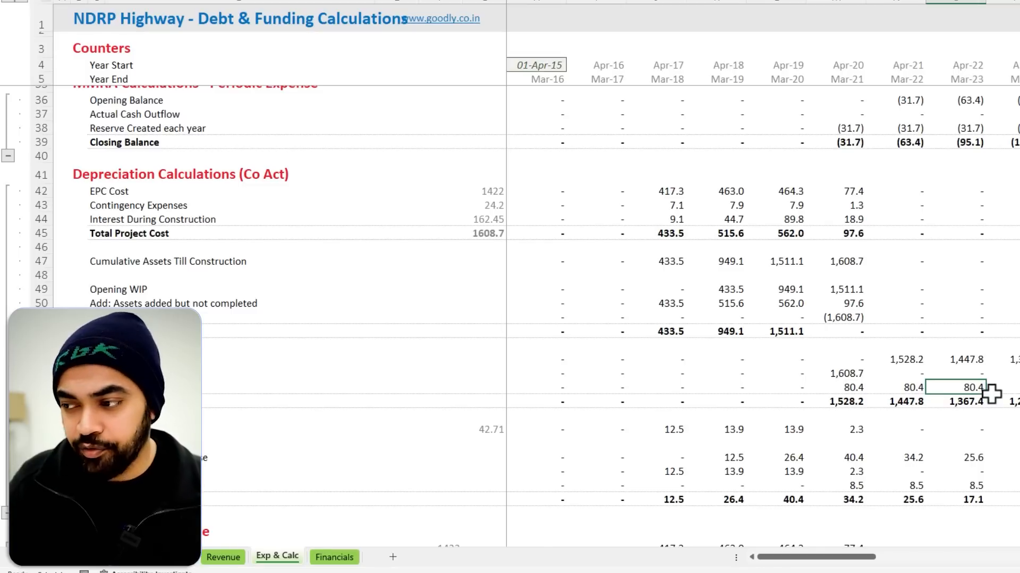
key(Left)
key(Left)
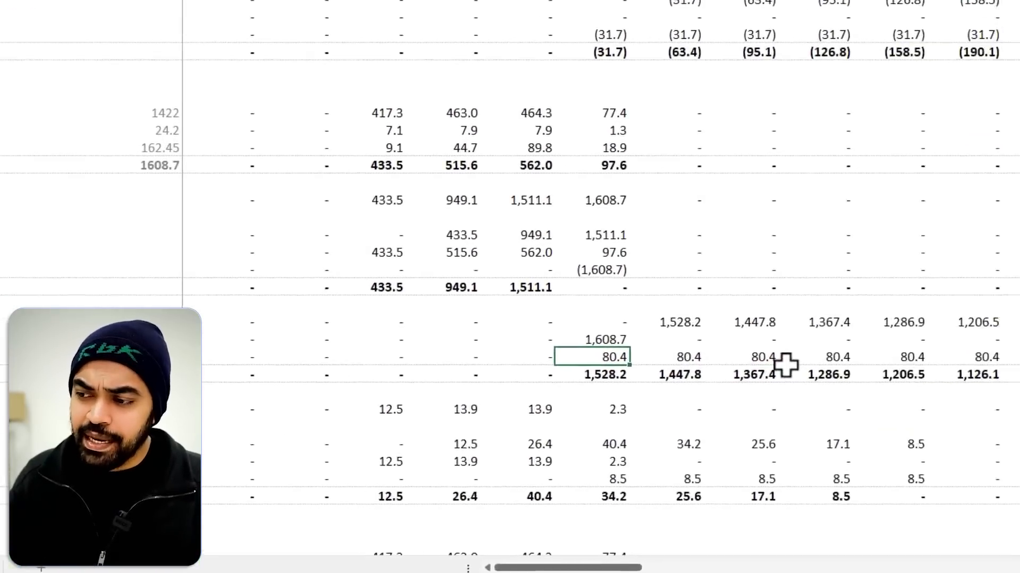
drag(502, 329, 551, 362)
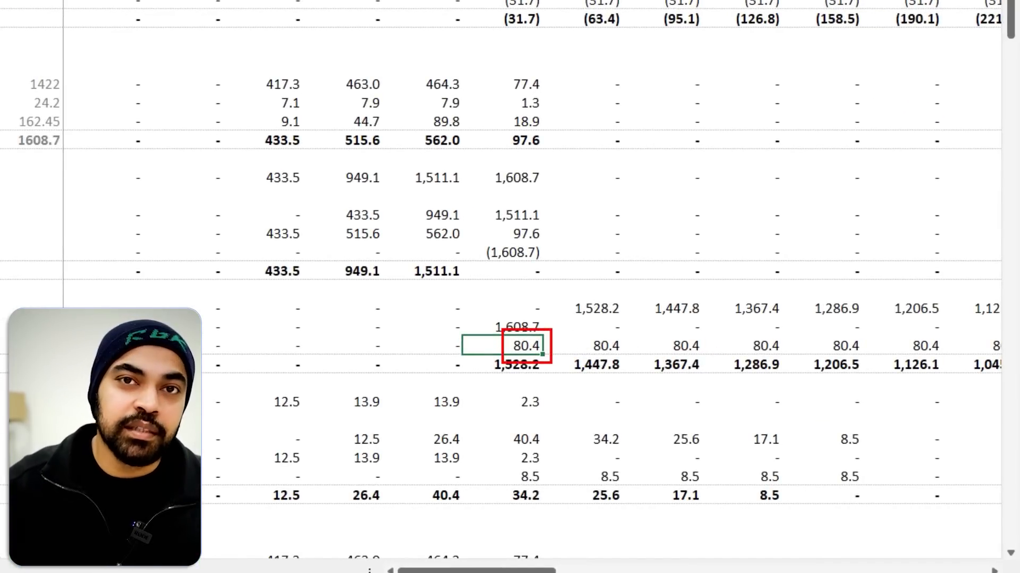
key(Escape)
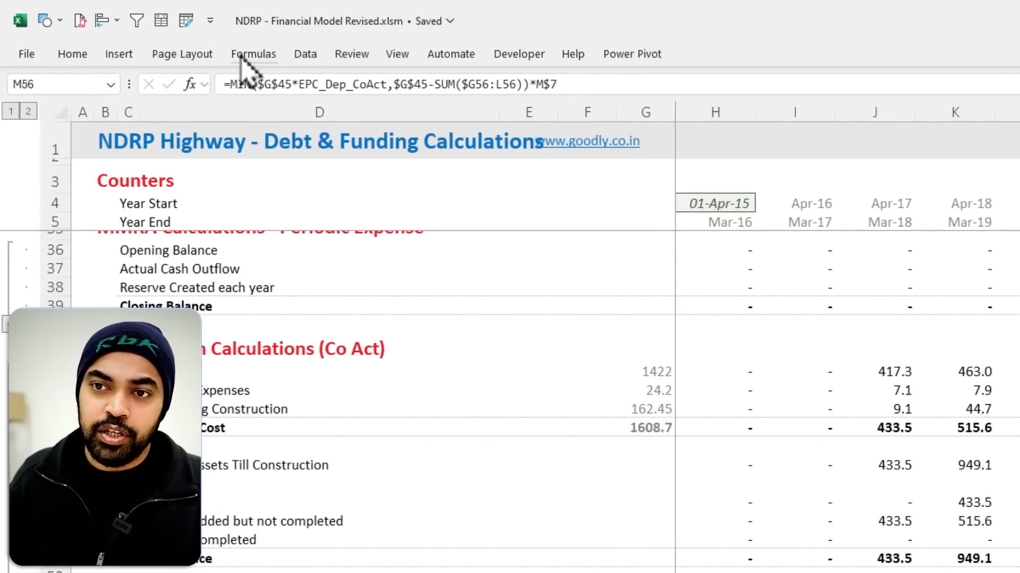
Step: Trace the dependents of the Mar-21 Depreciation cell (M56) to see where it feeds
click(251, 54)
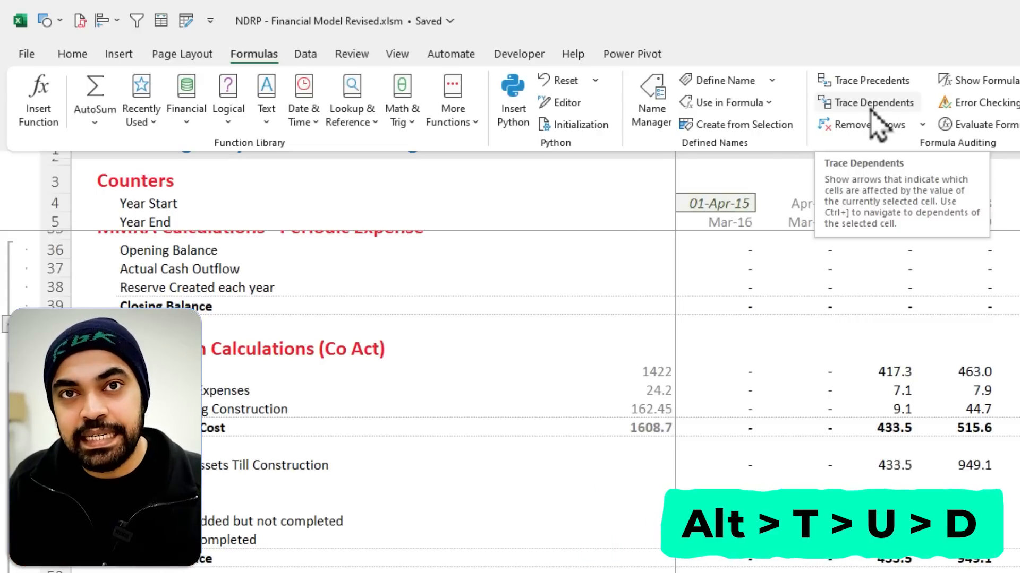
key(Escape)
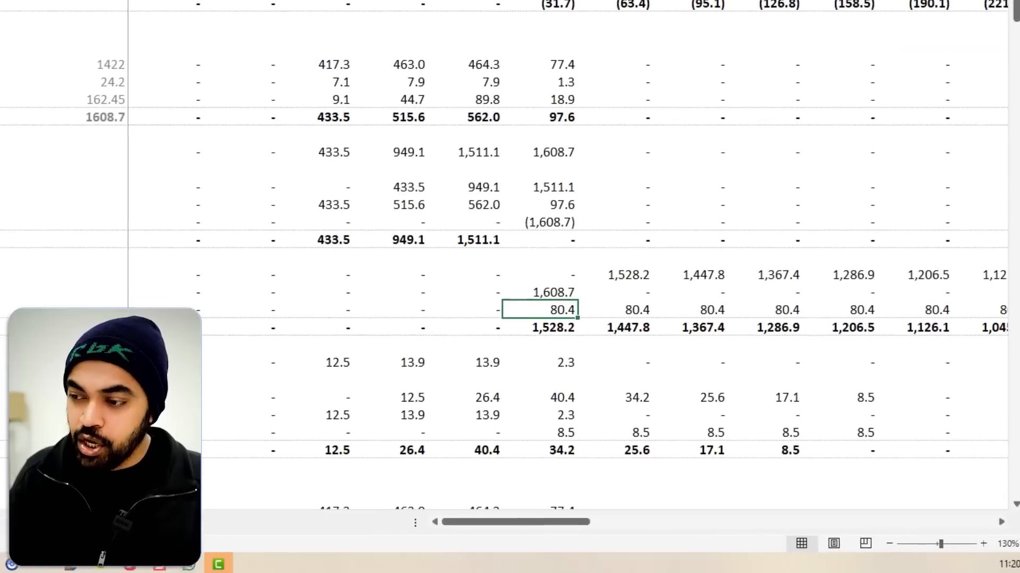
key(alt+t)
key(u)
key(d)
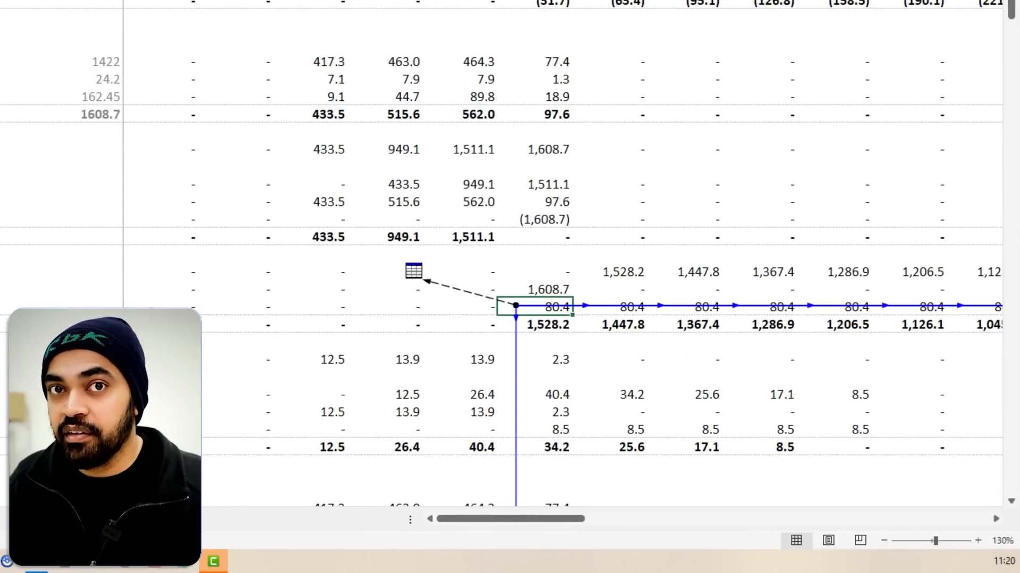
drag(554, 301, 670, 284)
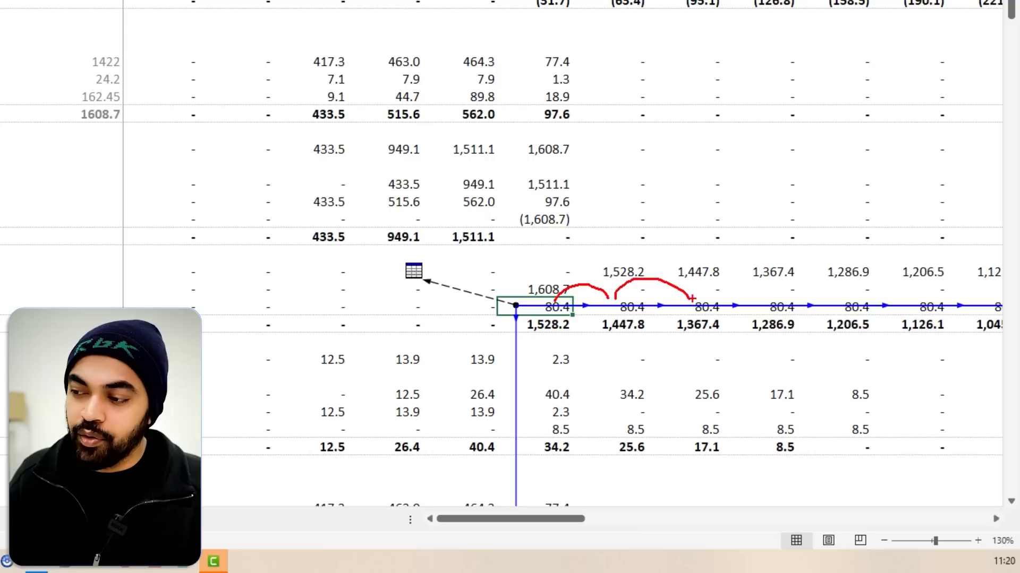
key(Escape)
Step: Follow the dependency arrows to inspect the formulas of the Mar-21 Closing Balance (M57) and the Mar-21 depreciation cell much further down
click(547, 329)
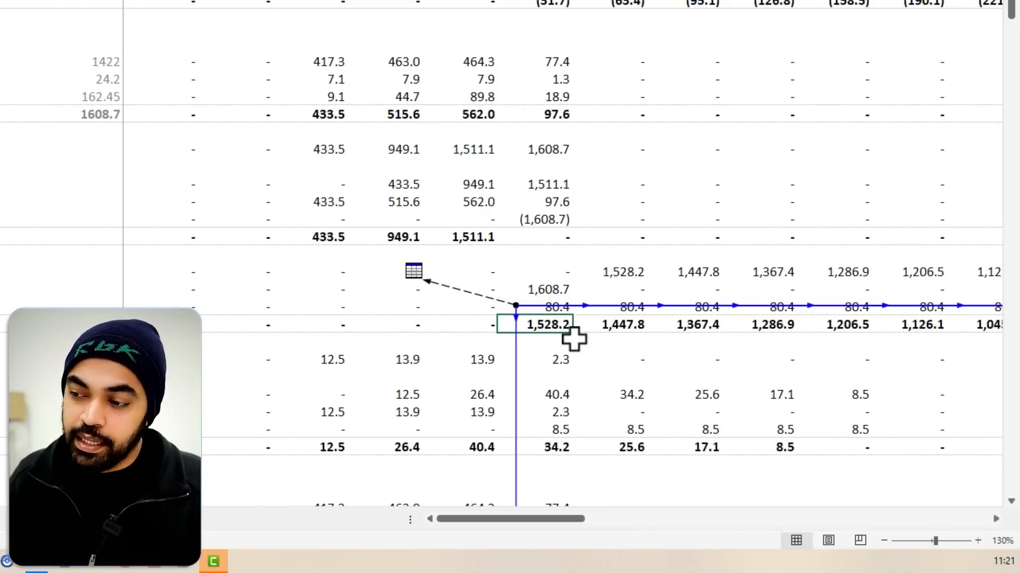
key(F2)
key(Escape)
scroll(571, 340, down, 15)
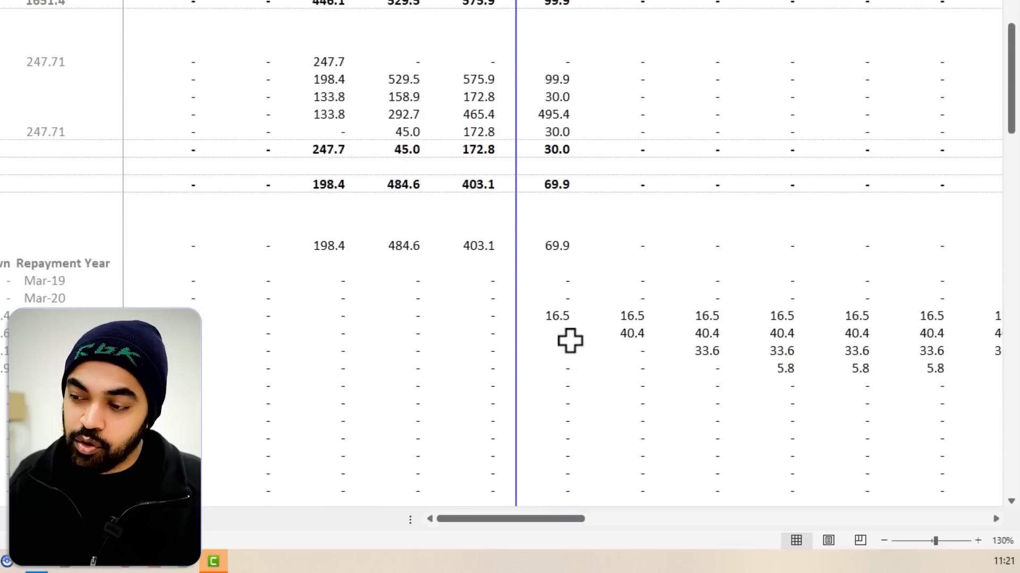
scroll(567, 342, down, 10)
scroll(567, 341, up, 5)
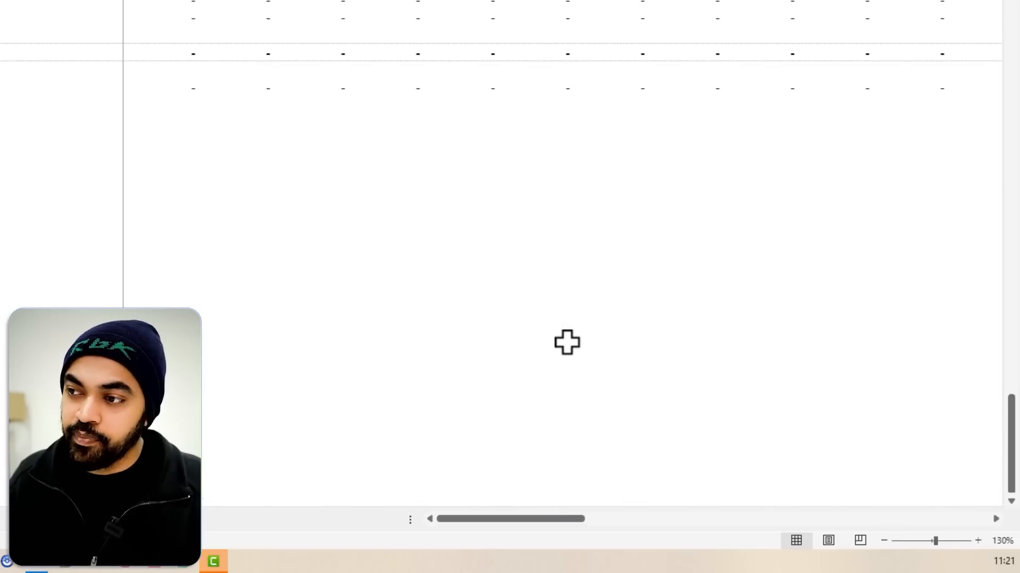
scroll(566, 341, up, 10)
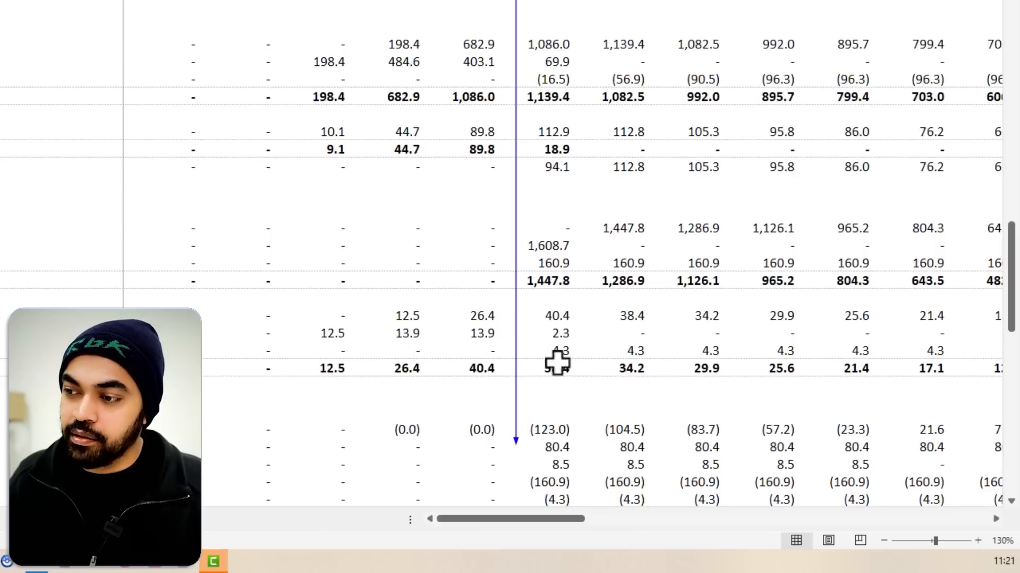
click(525, 453)
key(F2)
key(Escape)
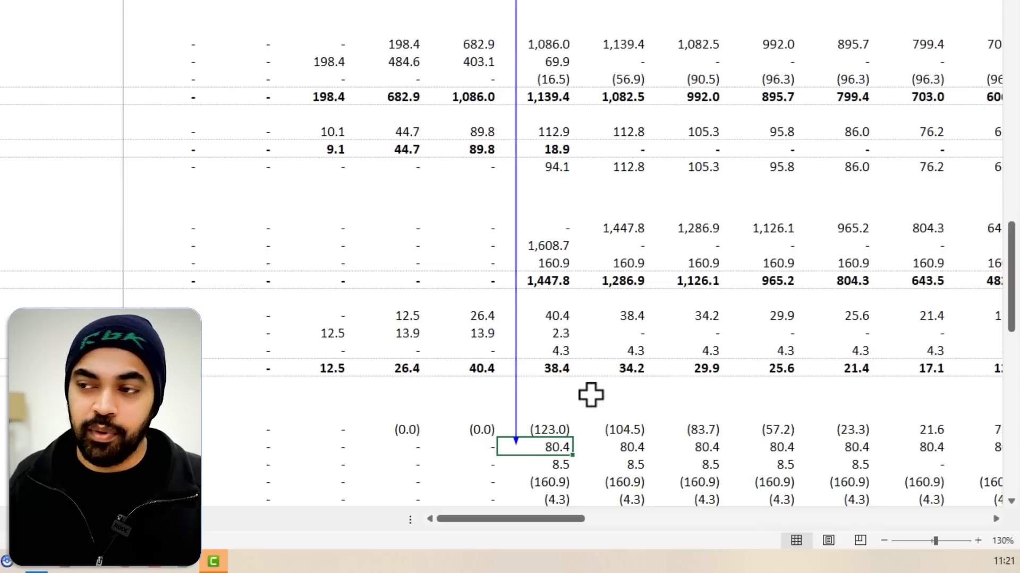
Step: Go back to the Mar-21 Depreciation cell (M56) and remove the tracer arrows
scroll(587, 347, up, 10)
scroll(589, 349, up, 4)
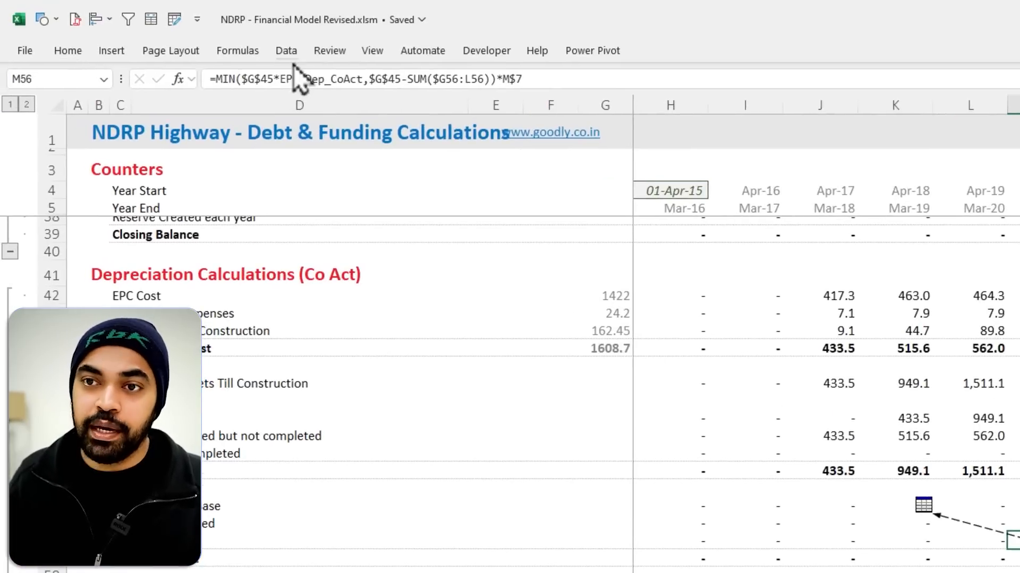
click(244, 56)
click(796, 119)
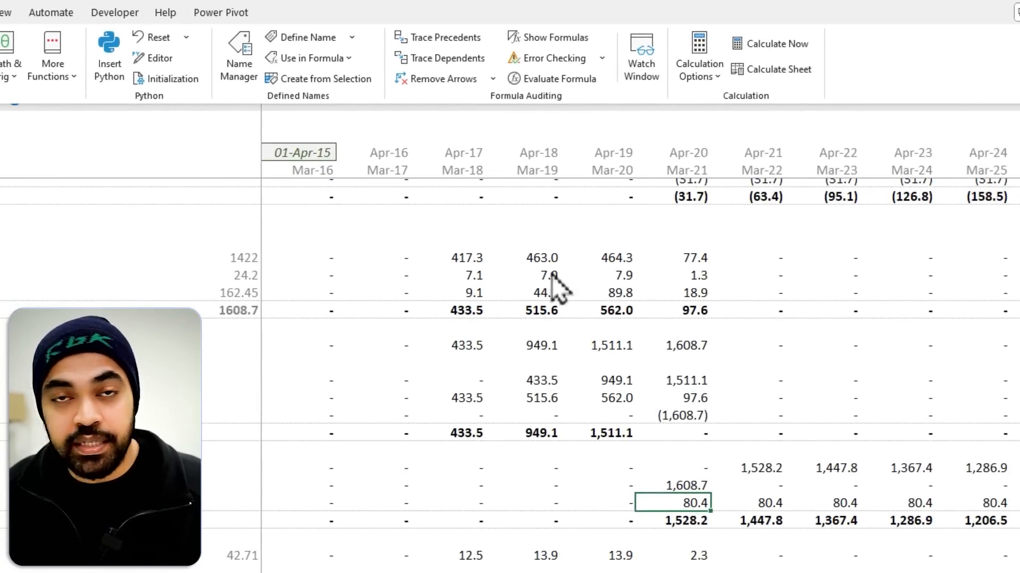
Step: Trace the precedents of the Mar-21 Depreciation cell (M56) and open its formula to compare the referenced ranges
click(452, 38)
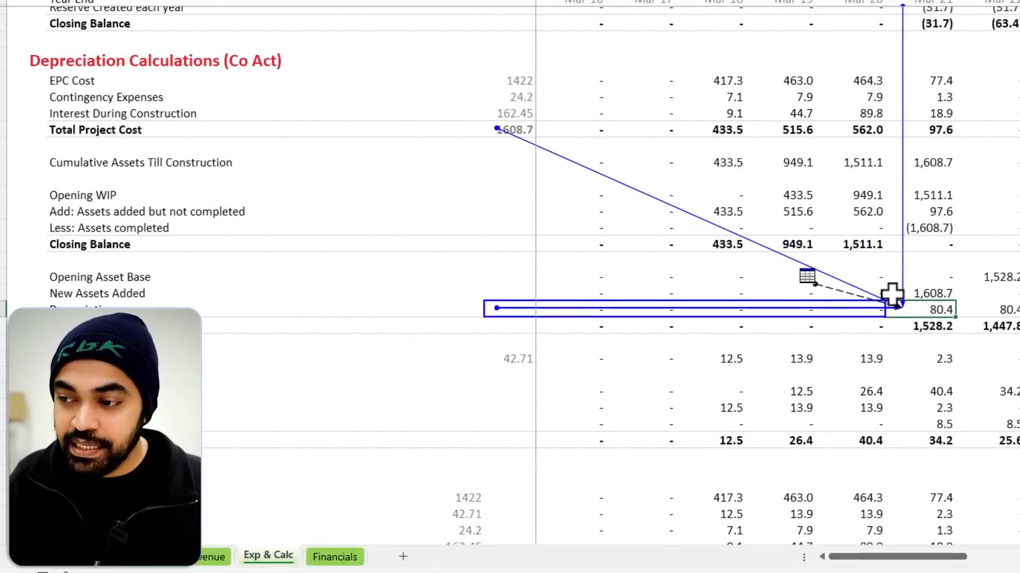
double_click(797, 433)
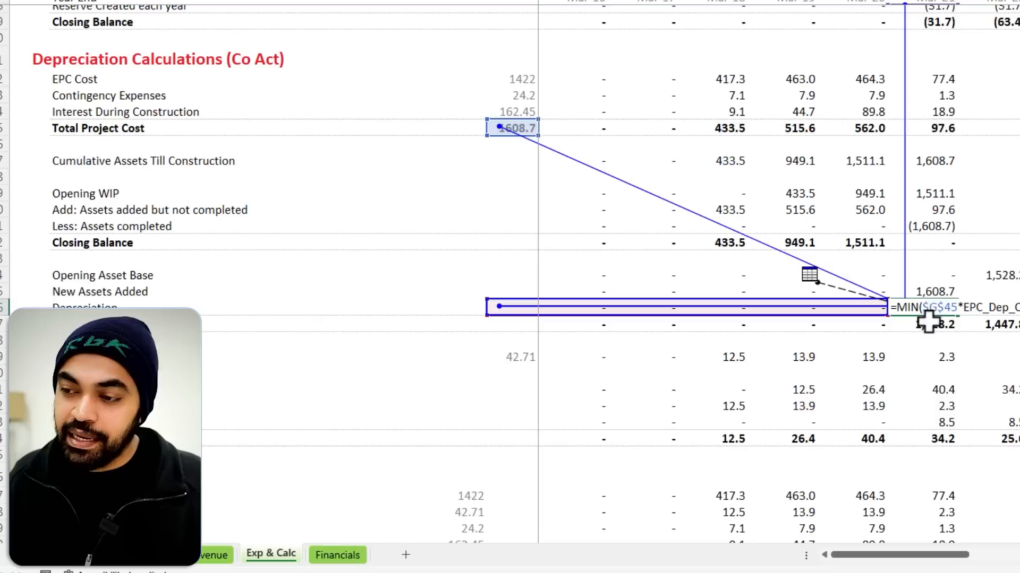
key(ctrl+2)
drag(460, 290, 884, 348)
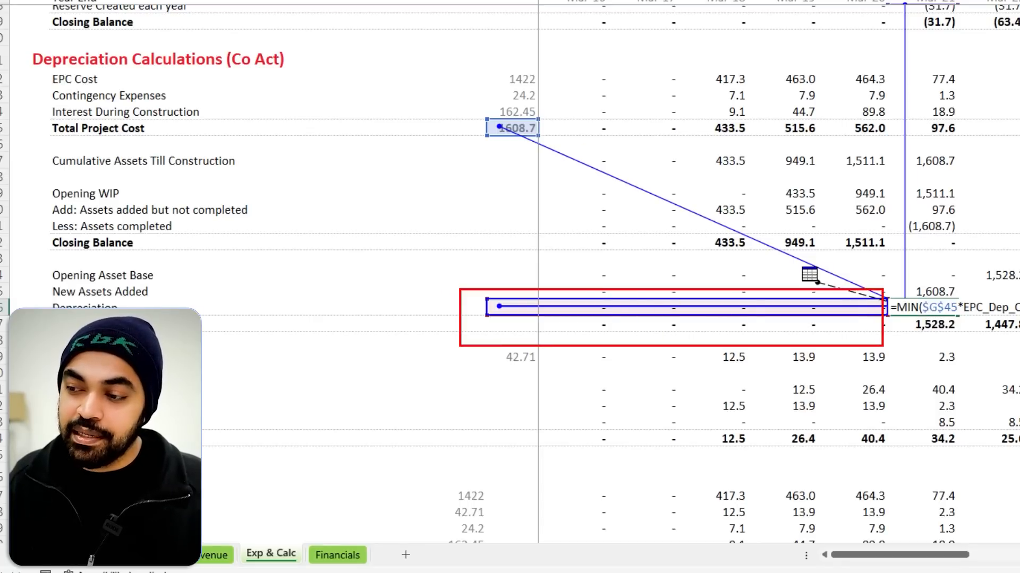
Step: Reopen the formula of the Mar-21 Depreciation cell (M56) to review its references, and leave it without editing
mouse_move(521, 96)
mouse_down()
mouse_move(550, 128)
mouse_move(486, 106)
mouse_up()
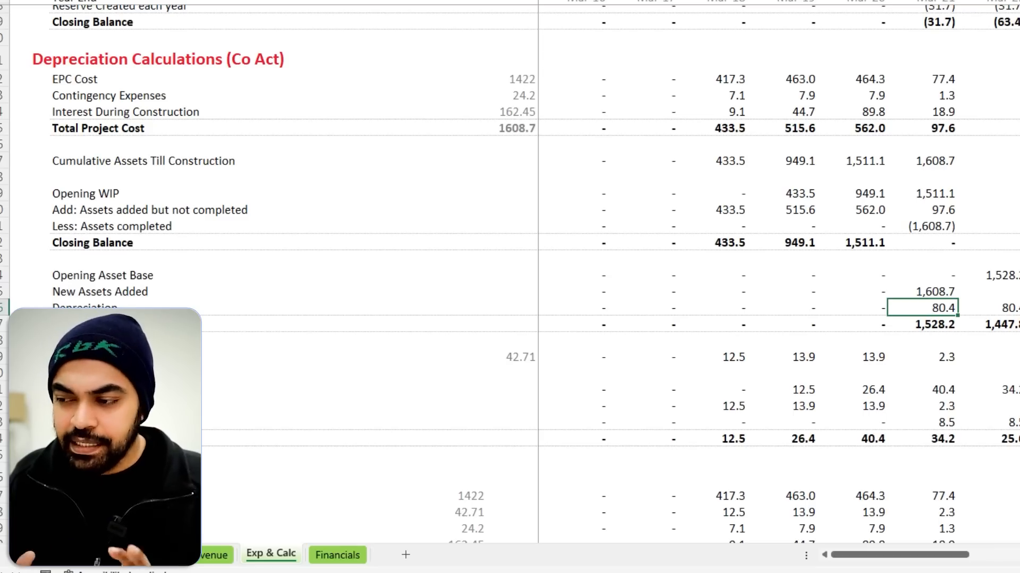
key(F2)
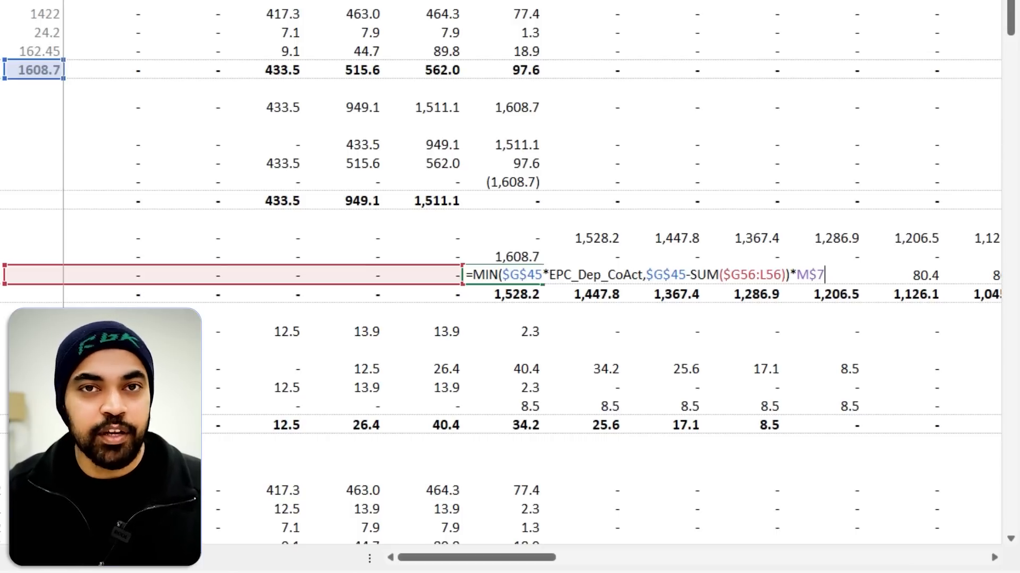
key(ctrl+Return)
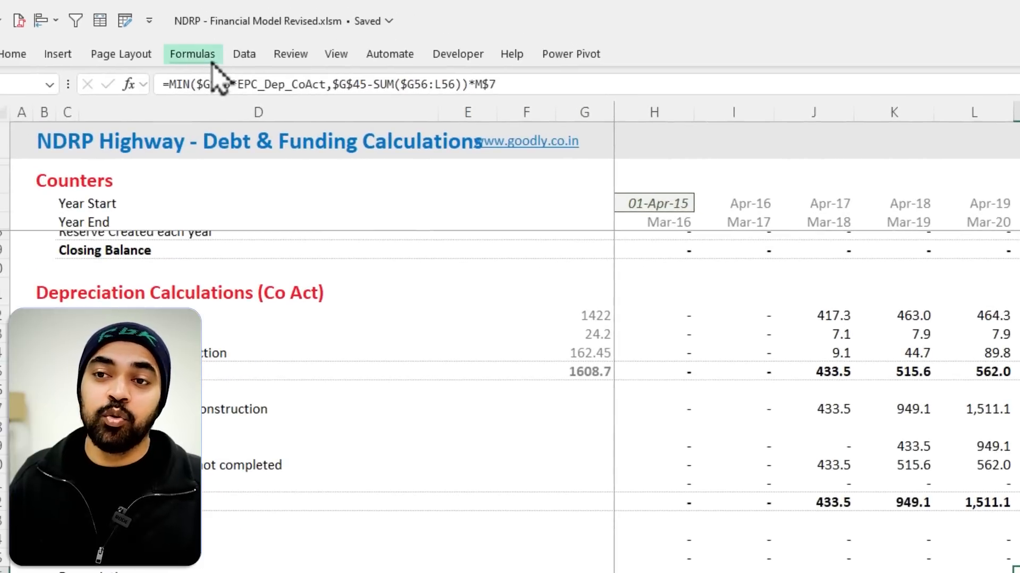
Step: Evaluate the Mar-21 Depreciation formula (M56) part by part, stepping into and out of EPC_Dep_CoAct, until only the M$7 multiplication remains
click(211, 61)
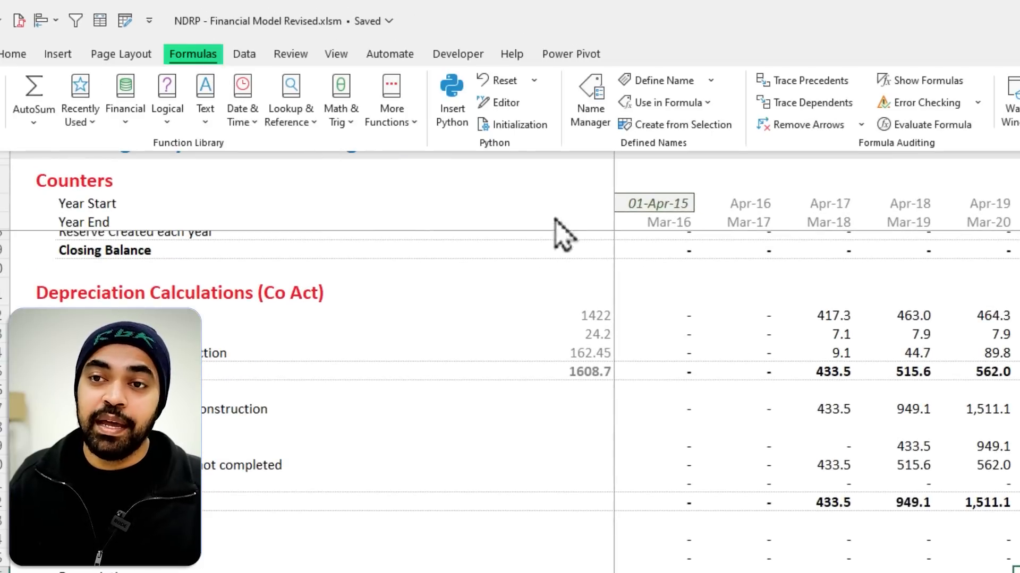
click(907, 125)
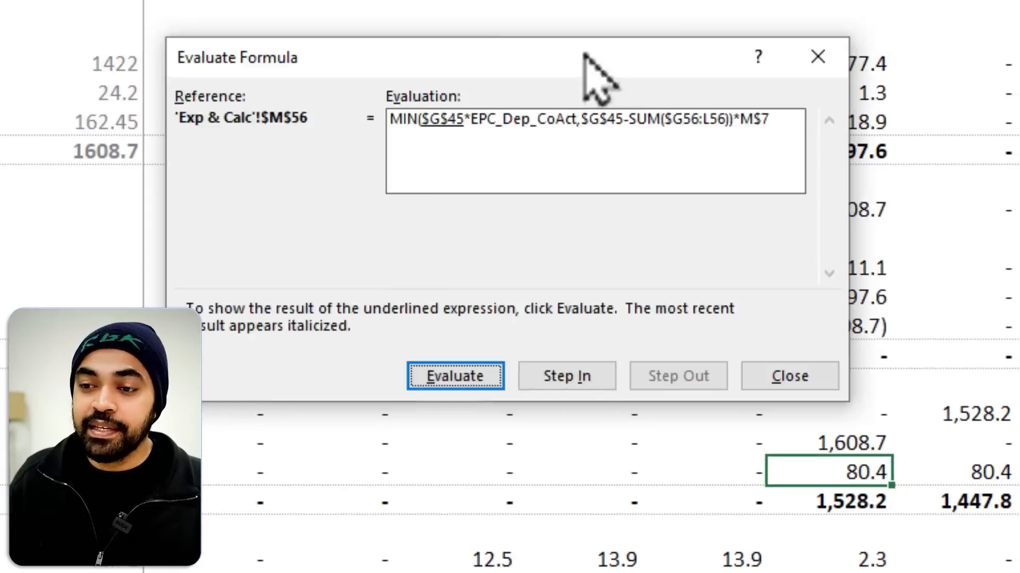
drag(584, 53, 704, 46)
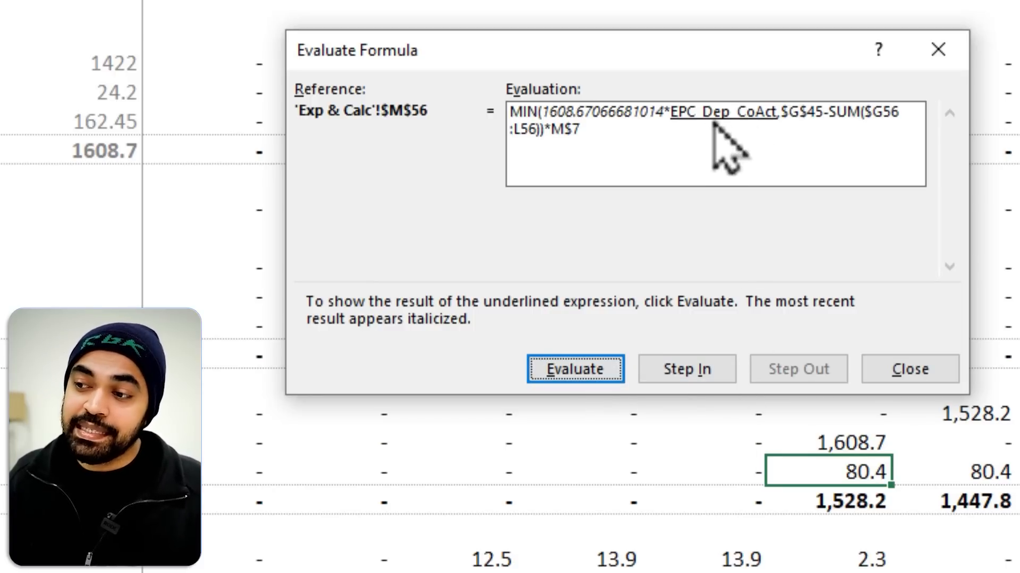
click(690, 369)
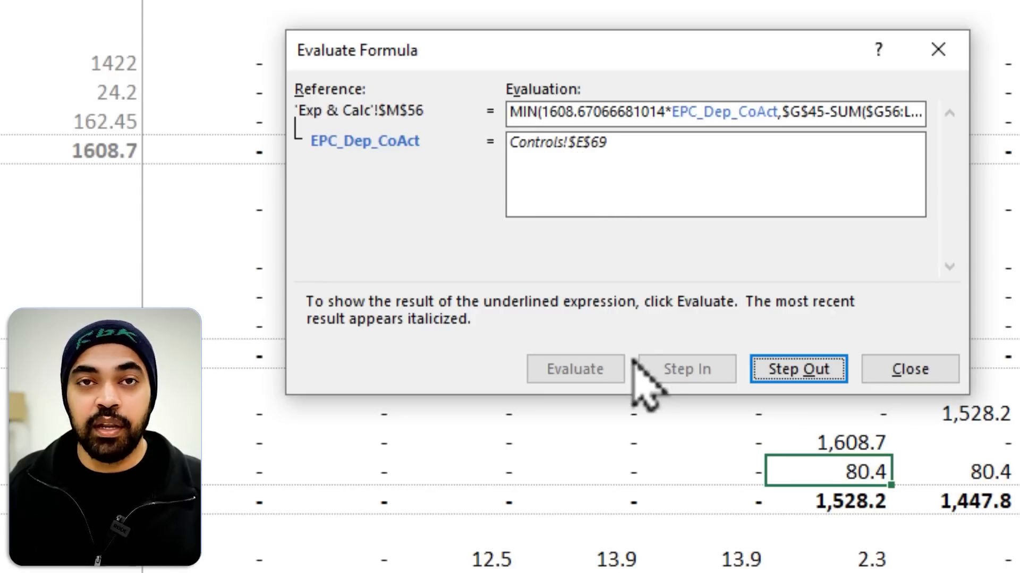
click(839, 372)
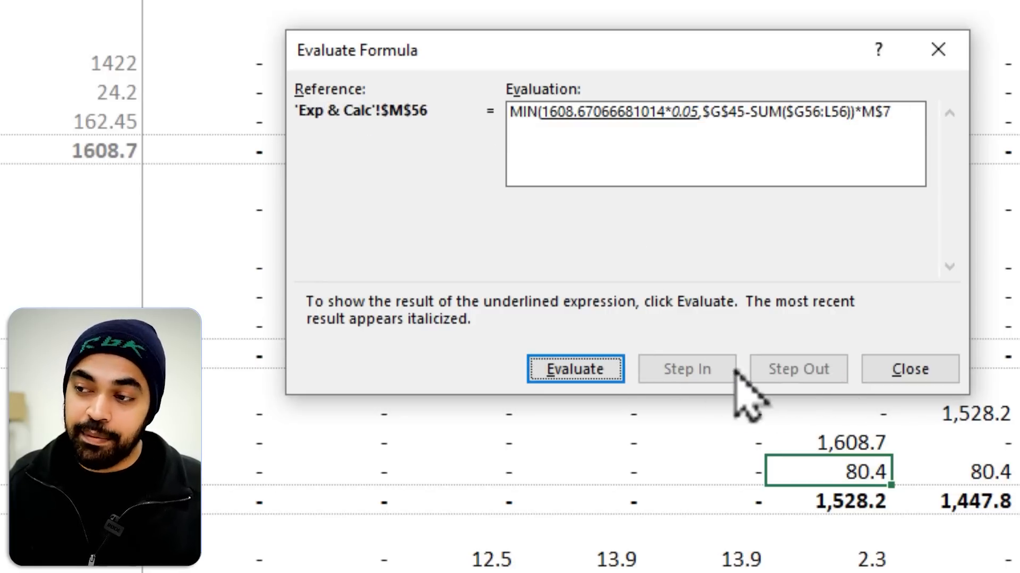
click(589, 371)
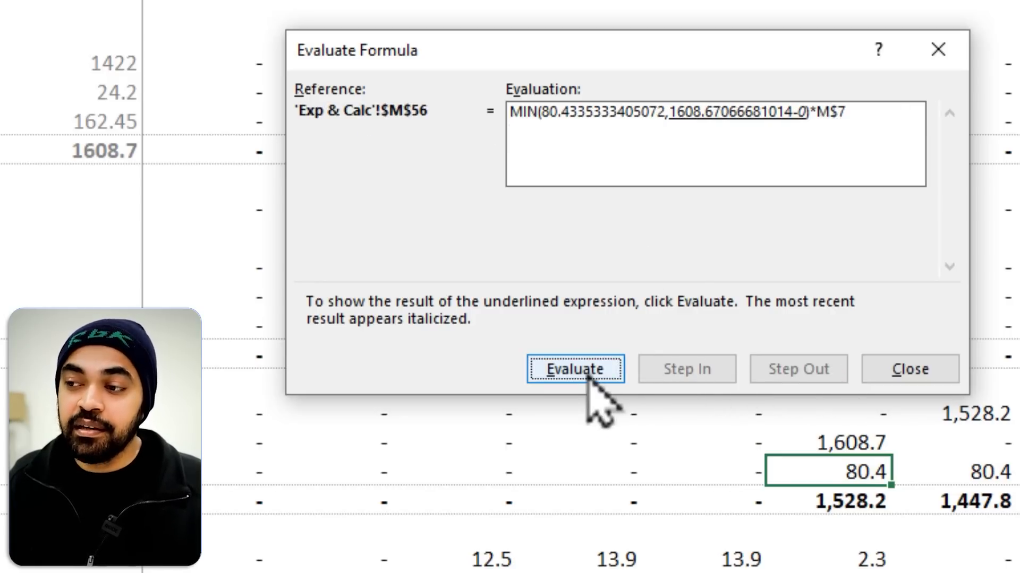
click(590, 371)
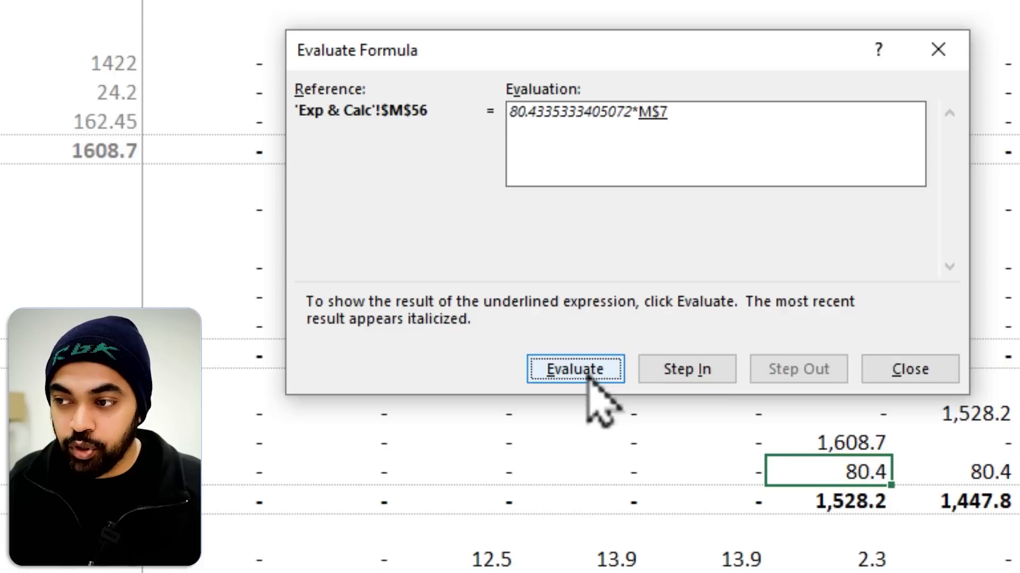
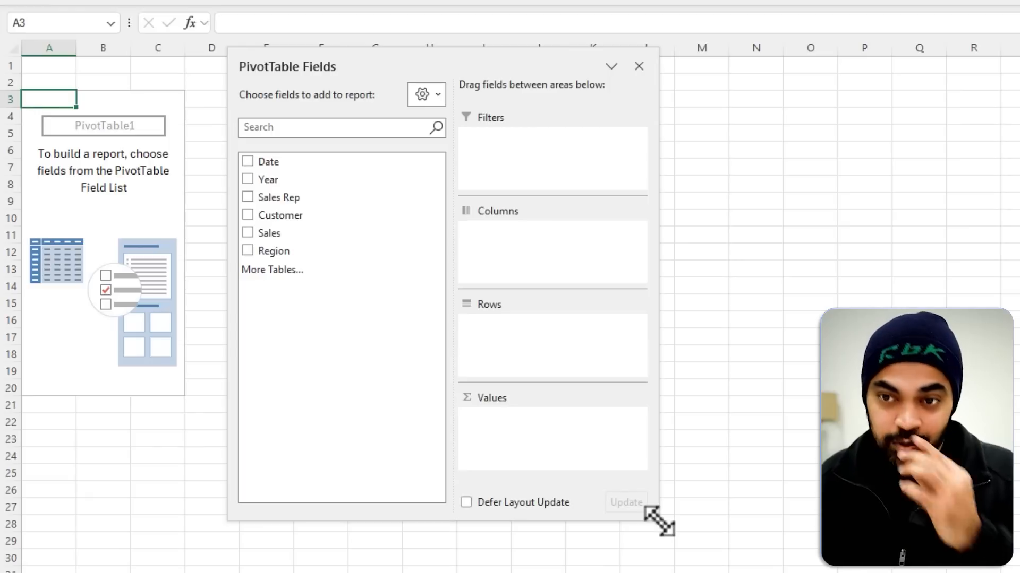
Step: Build the pivot table with Year in the rows and the sum of Sales as values
ctrl+scroll(172, 215, up, 4)
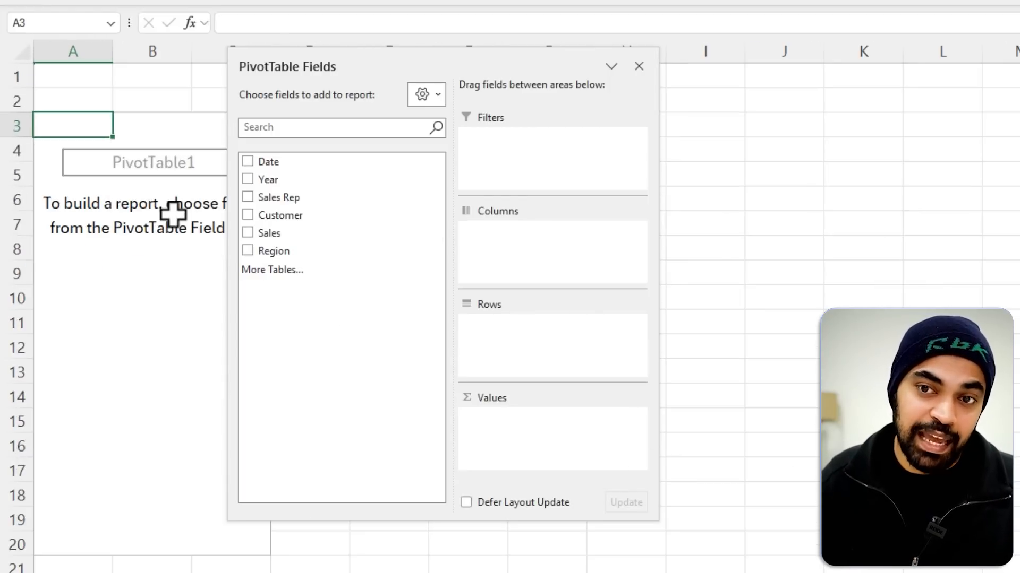
drag(353, 64, 566, 94)
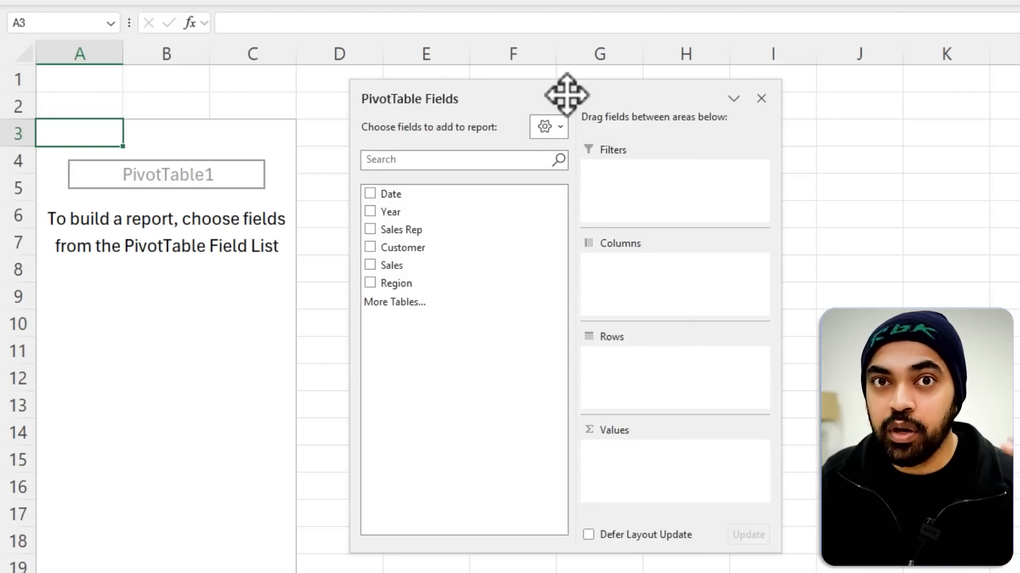
drag(414, 212, 619, 374)
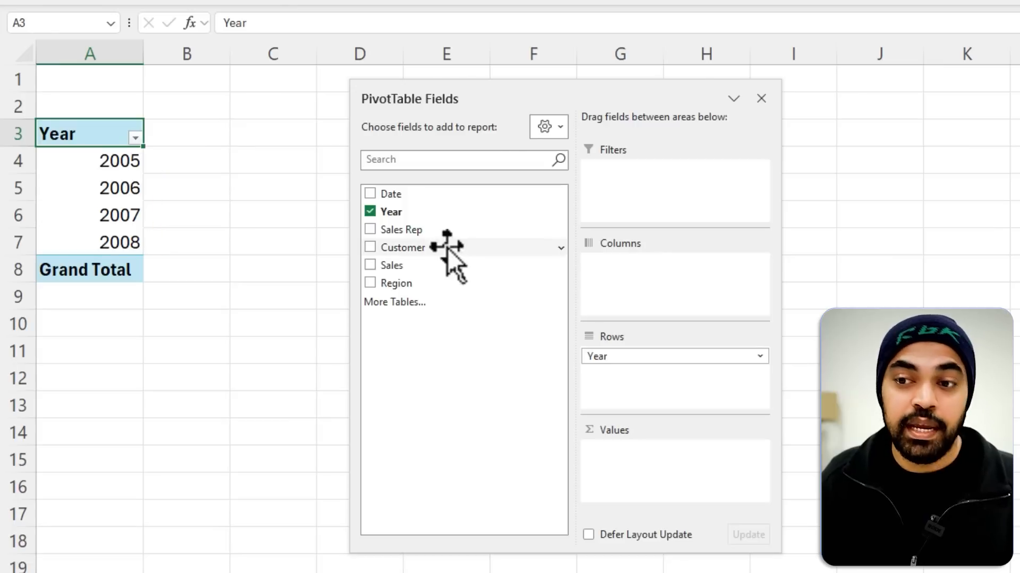
mouse_move(399, 266)
mouse_down()
mouse_move(642, 481)
mouse_move(641, 466)
mouse_up()
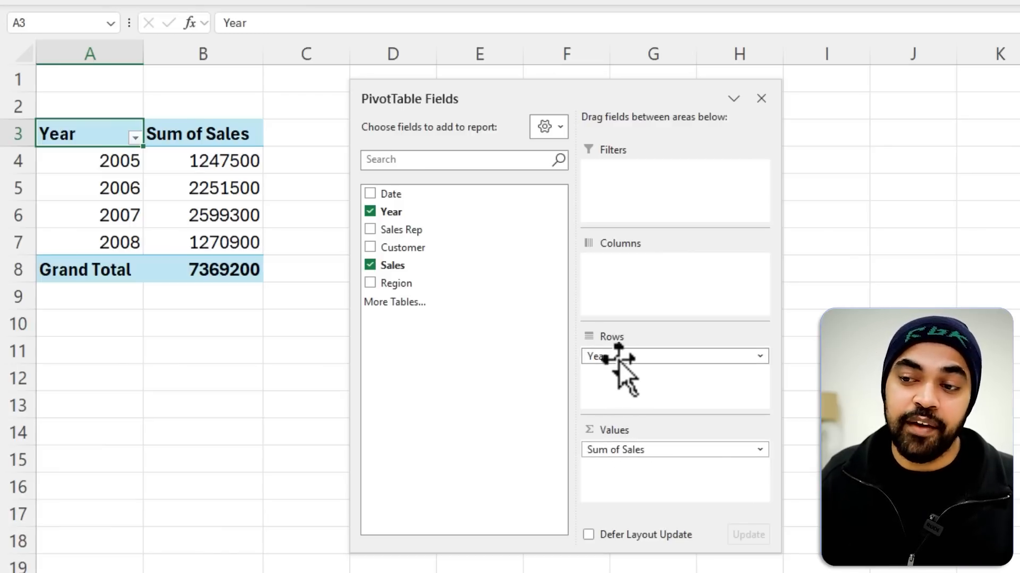
Step: Move the Year field to the columns and shift the field list away to view the sales across the years
drag(619, 361, 638, 276)
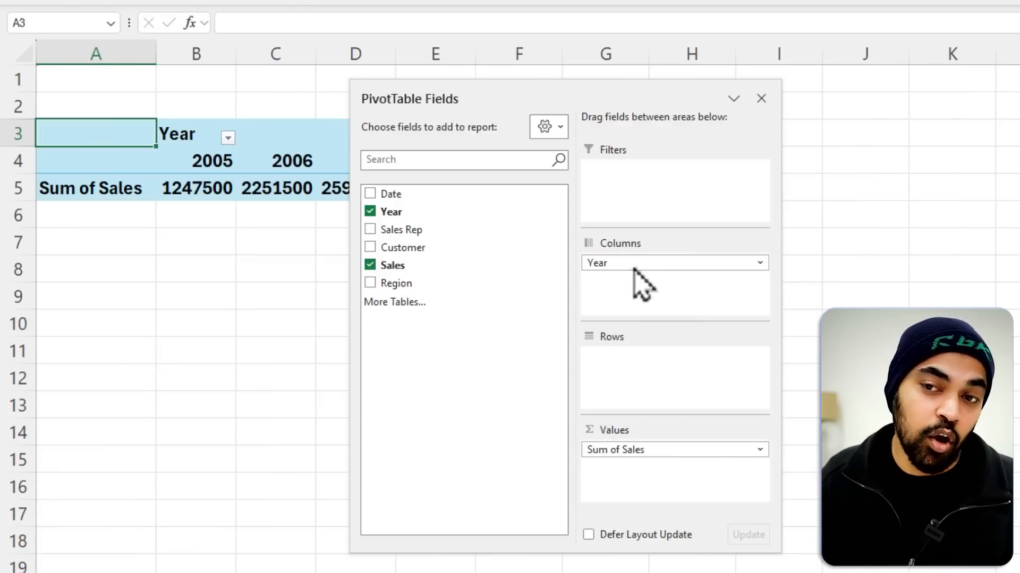
drag(540, 100, 572, 320)
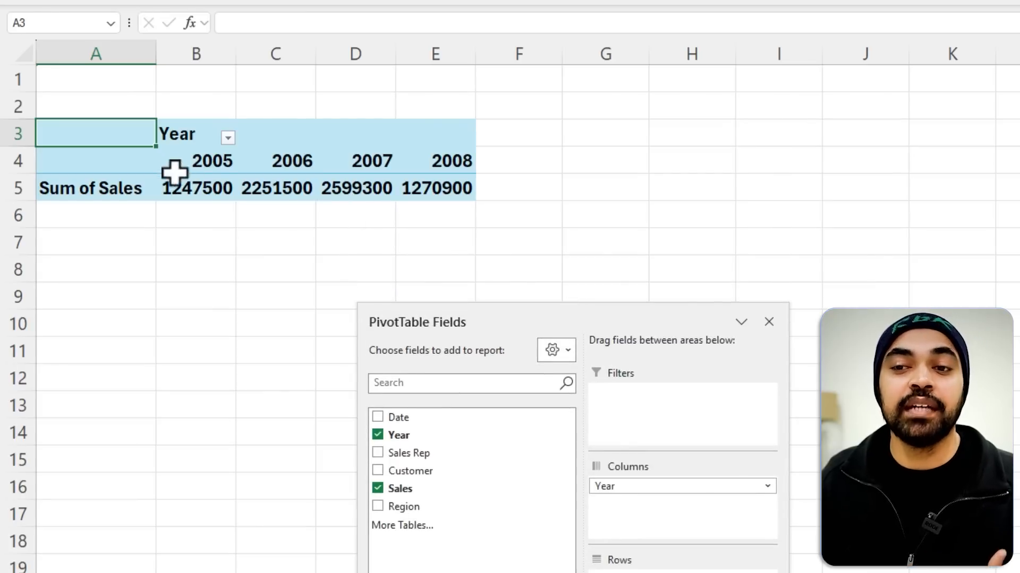
drag(182, 159, 460, 164)
drag(201, 190, 419, 190)
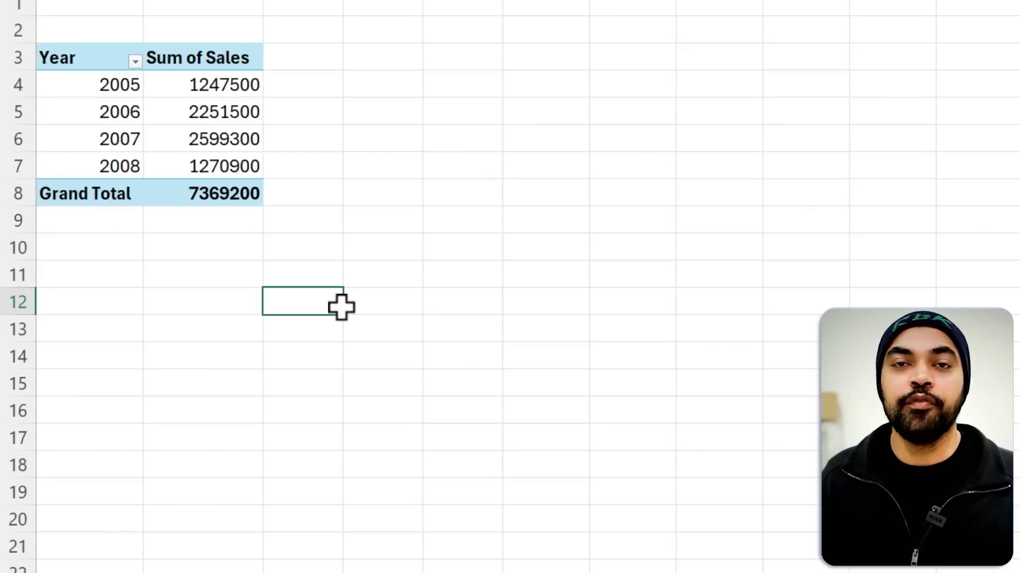
Step: Inspect the 2006 and 2005 cells of the pivot table and look over the commands available for the 2005 sales value
click(189, 100)
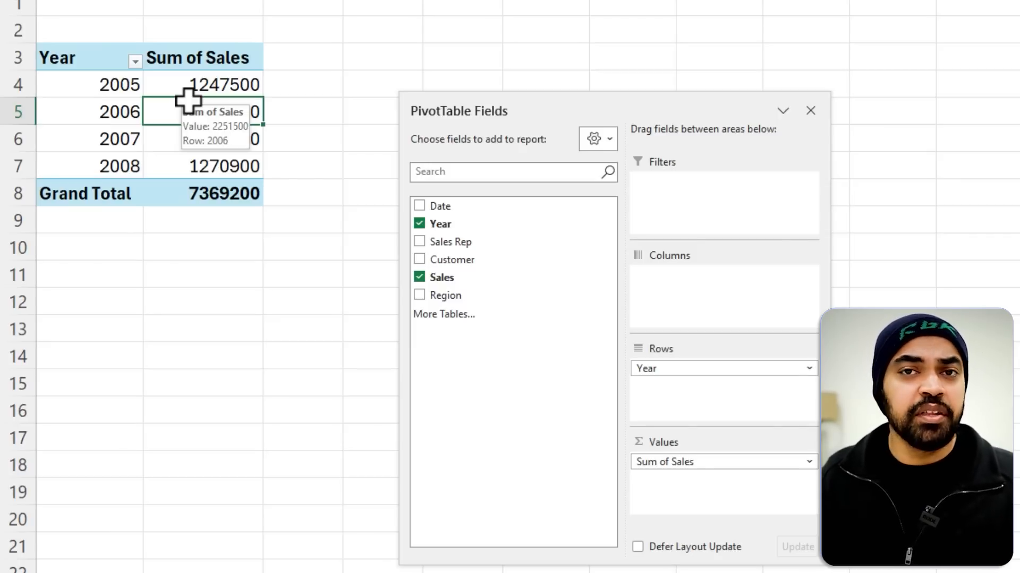
click(108, 84)
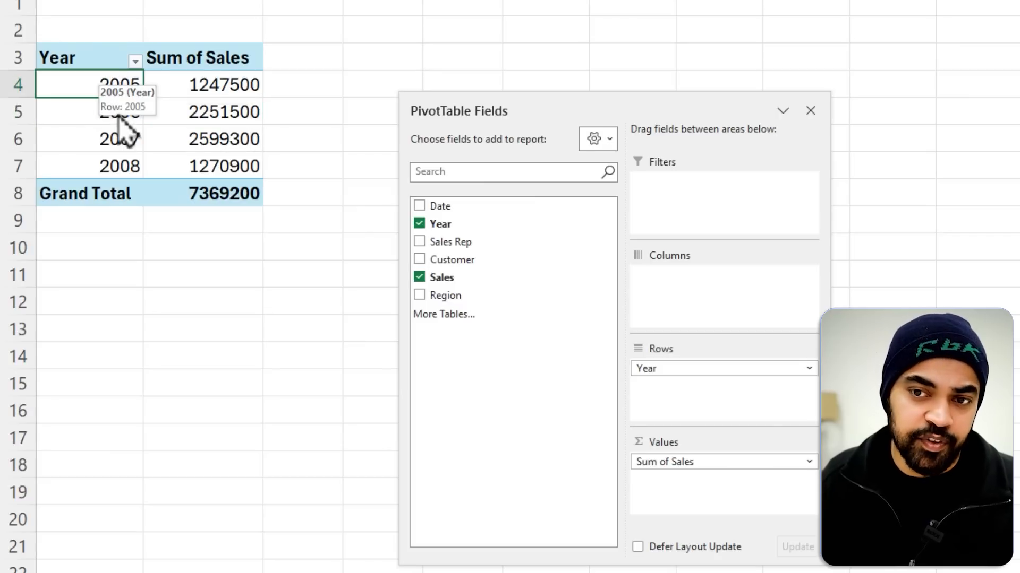
click(237, 95)
right_click(207, 79)
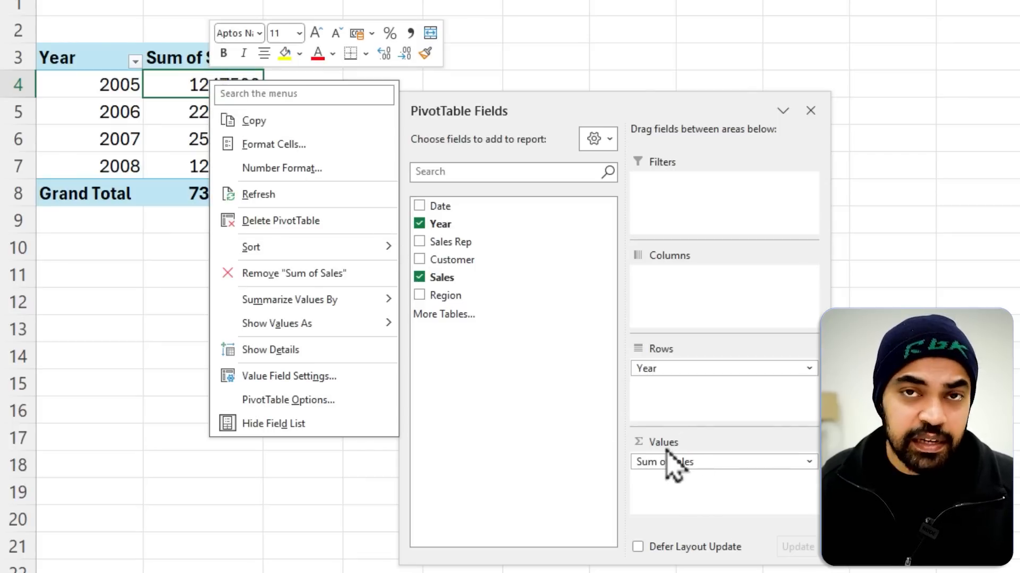
drag(749, 454, 581, 434)
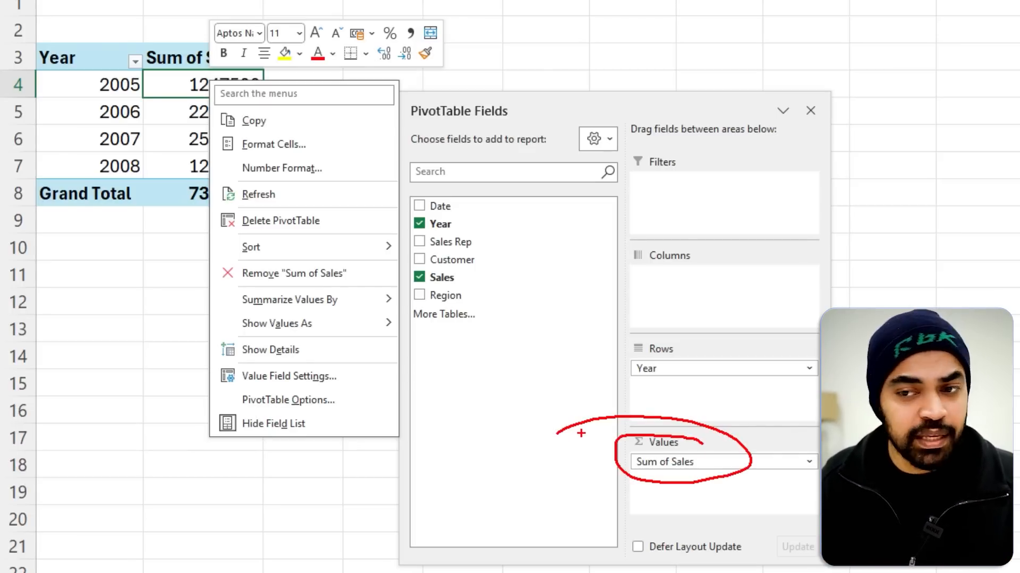
key(Escape)
Step: Examine the calculation options for showing the 2005 sales value and the functions for summarizing it, without choosing one
right_click(200, 91)
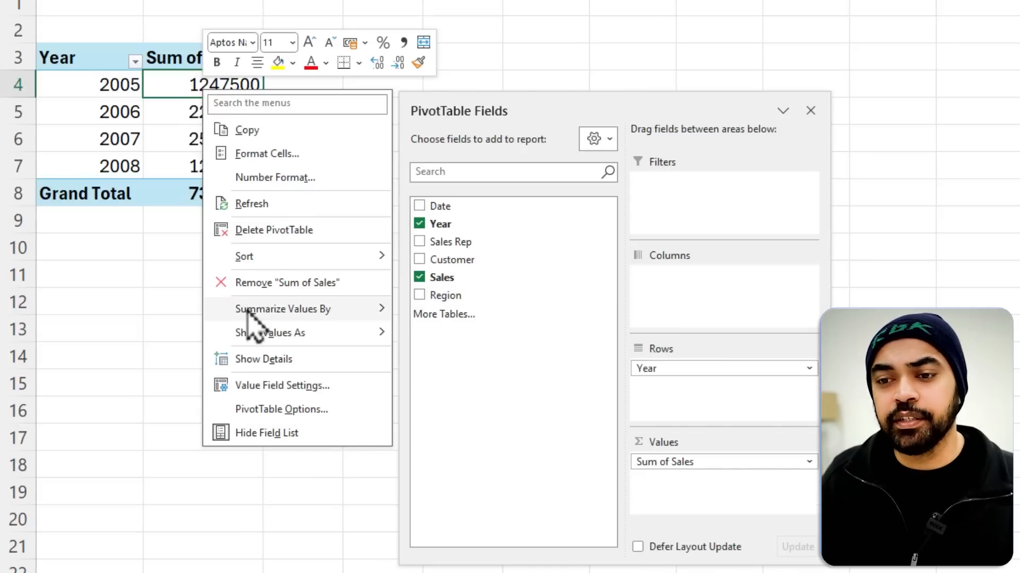
mouse_move(246, 335)
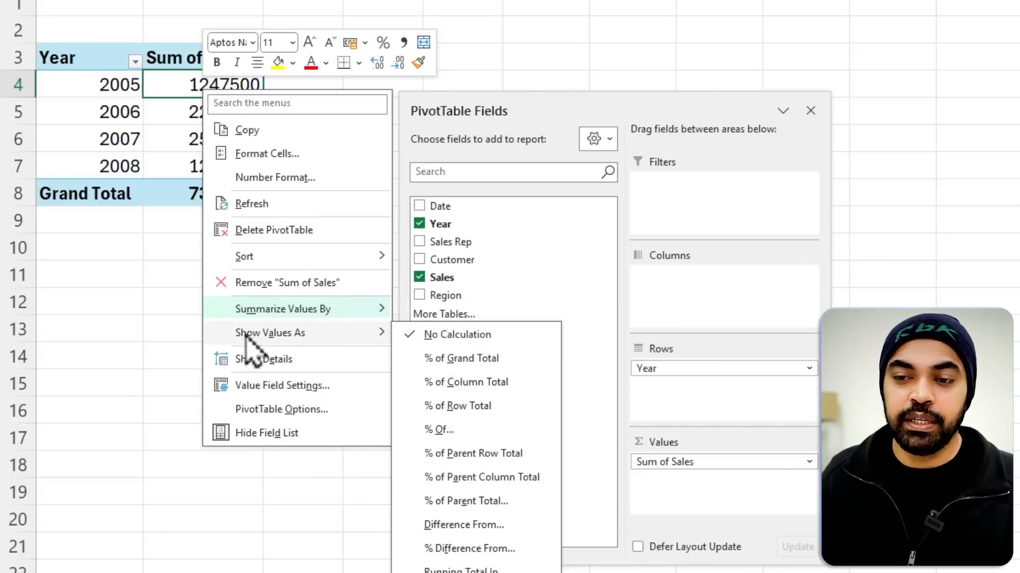
mouse_move(245, 318)
key(ctrl+2)
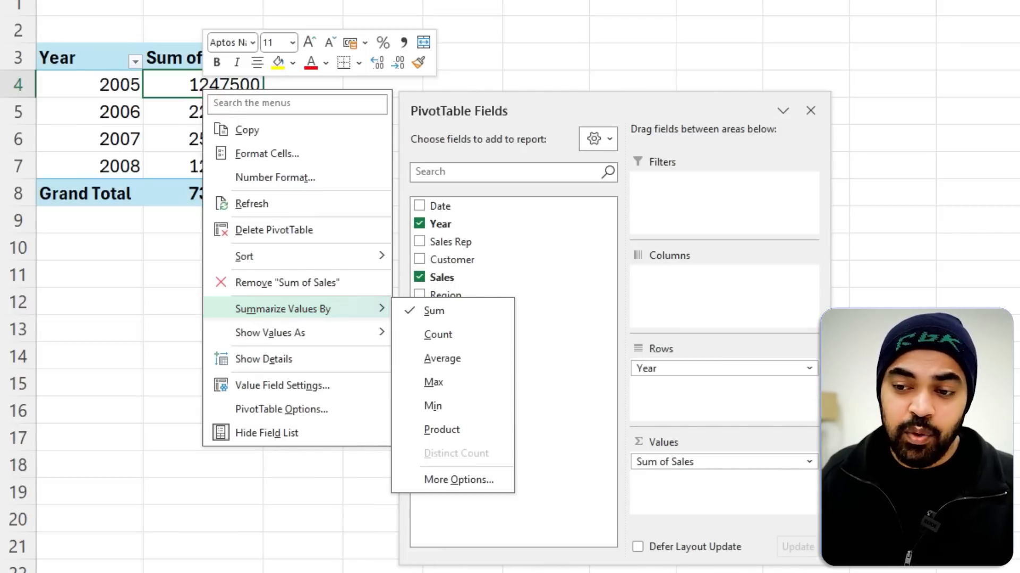
drag(388, 299, 493, 443)
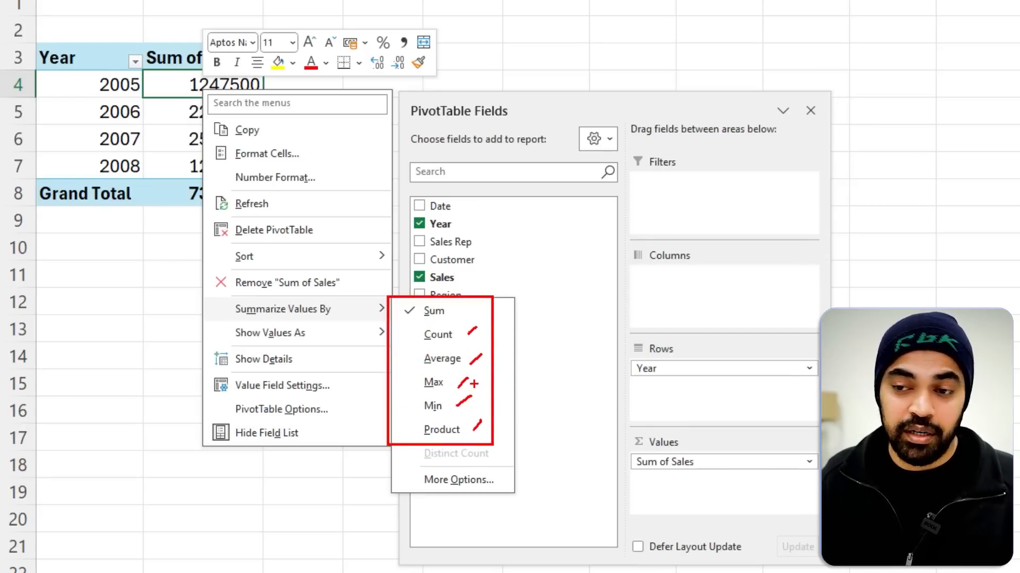
key(Escape)
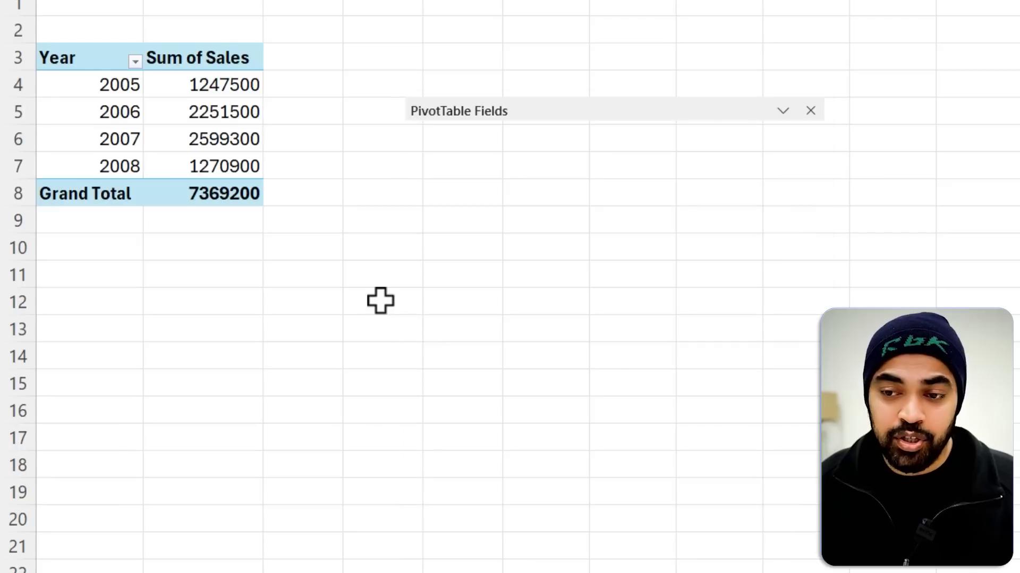
Step: Summarize the pivot table's Sales values by Count and review the result for each year
click(222, 120)
right_click(222, 119)
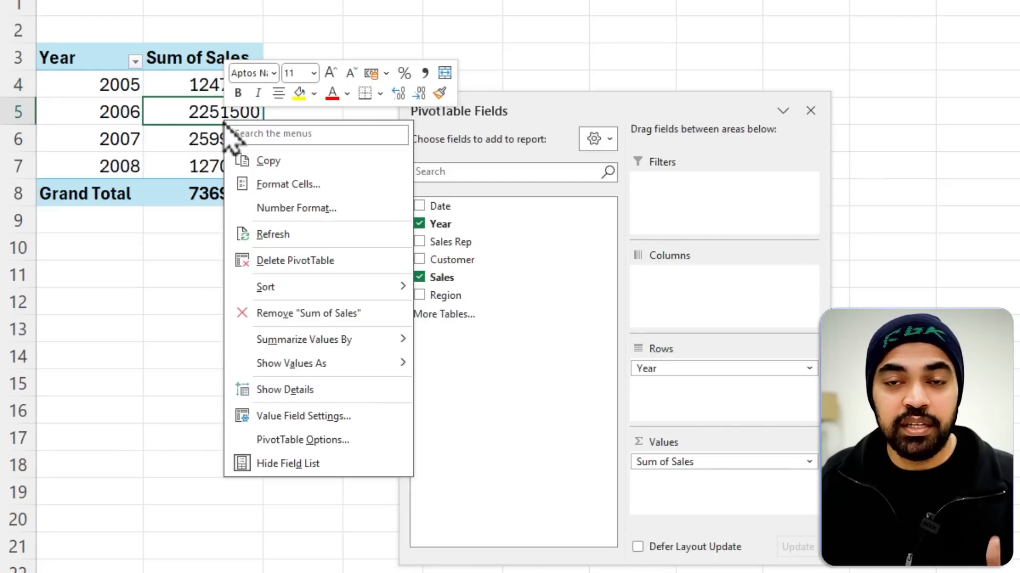
mouse_move(305, 346)
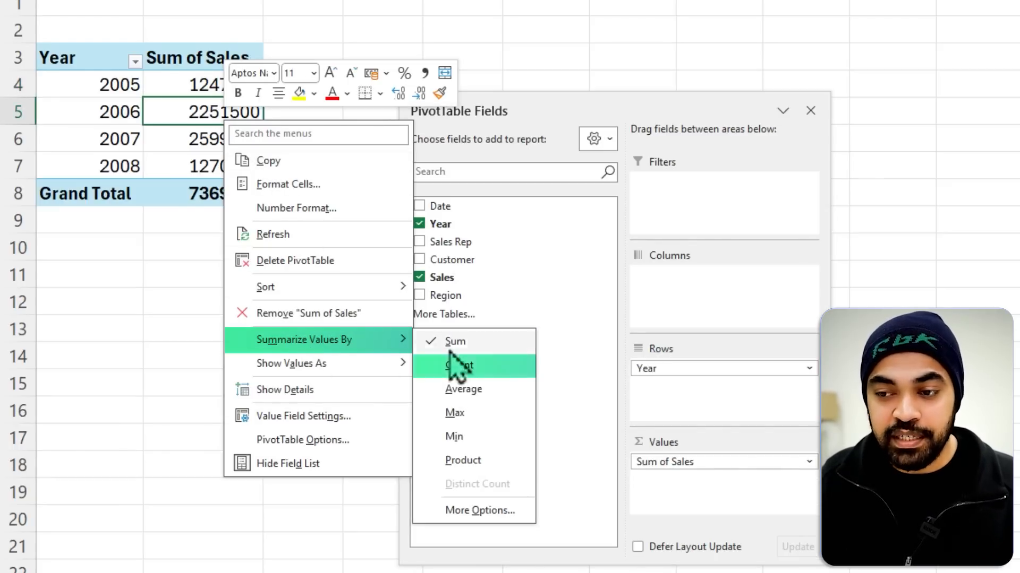
click(459, 365)
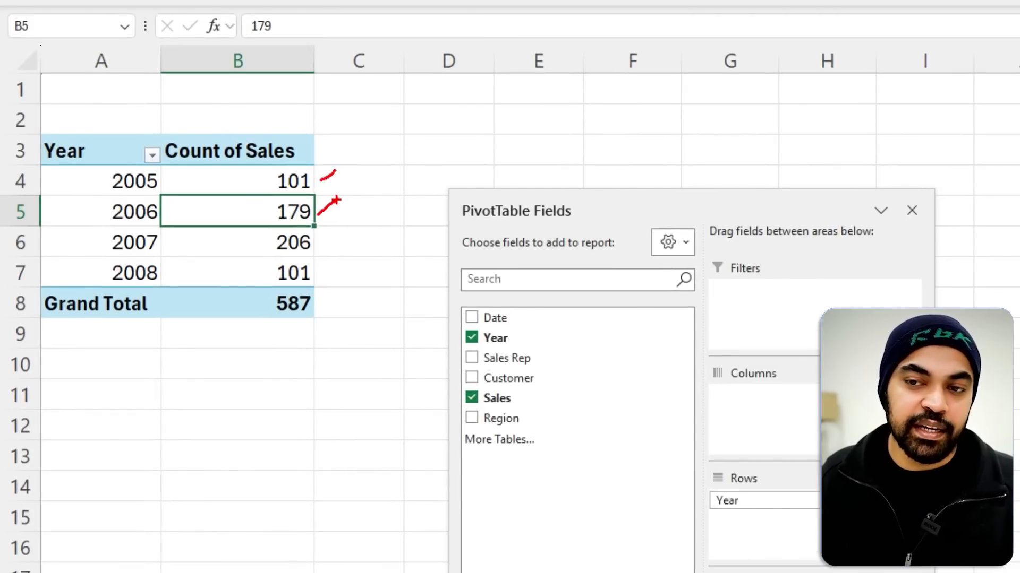
mouse_move(321, 257)
mouse_down()
mouse_move(147, 258)
mouse_move(305, 287)
mouse_up()
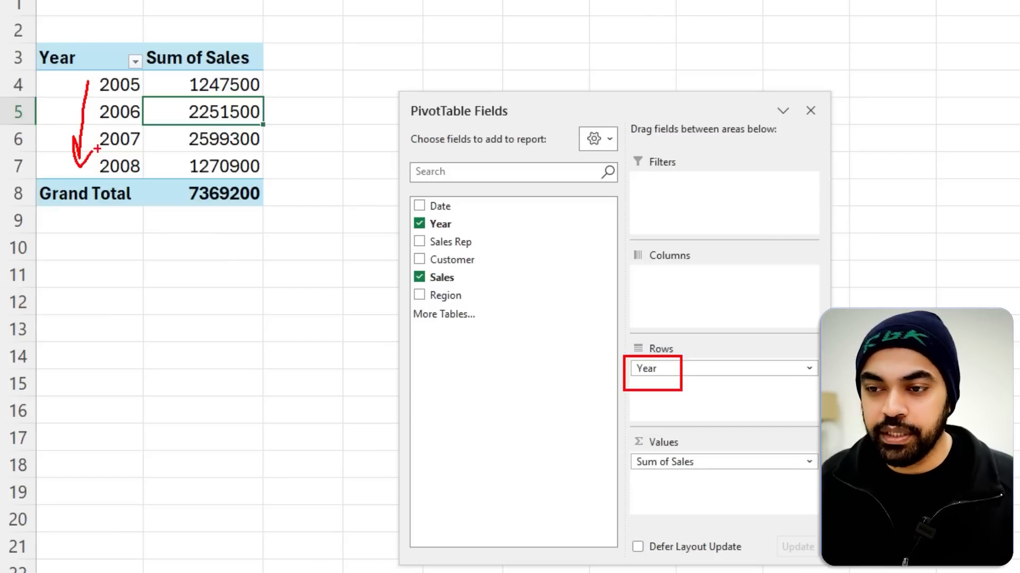
Step: Add the Region field below Year in the pivot table rows and move the field list clear of the table
mouse_move(475, 296)
mouse_down()
mouse_move(524, 341)
mouse_move(677, 408)
mouse_up()
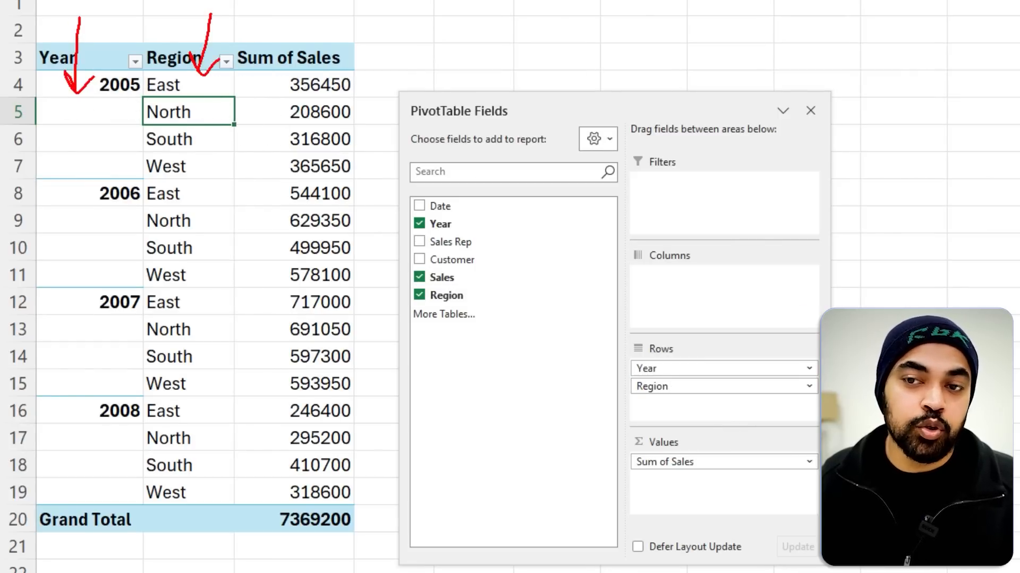
mouse_move(352, 71)
mouse_down()
mouse_move(365, 79)
mouse_move(370, 187)
mouse_move(351, 183)
mouse_up()
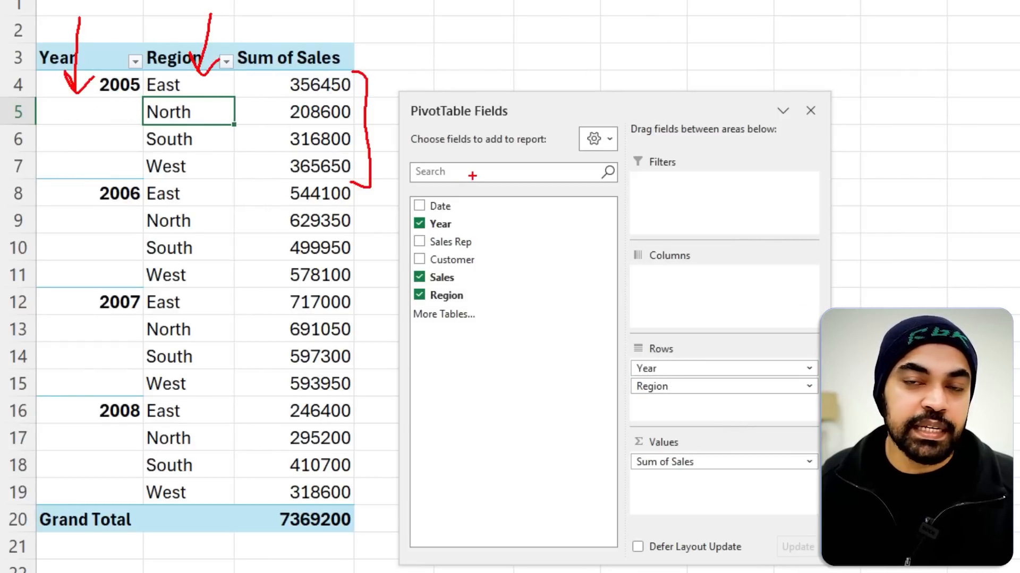
key(Escape)
drag(545, 110, 659, 99)
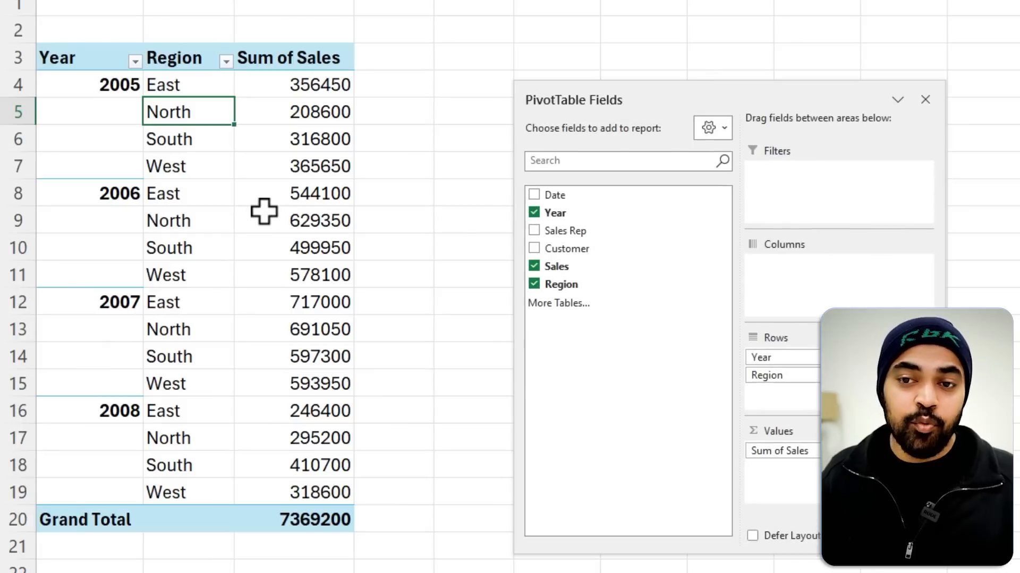
mouse_move(101, 168)
mouse_down()
mouse_move(219, 198)
mouse_move(348, 199)
mouse_up()
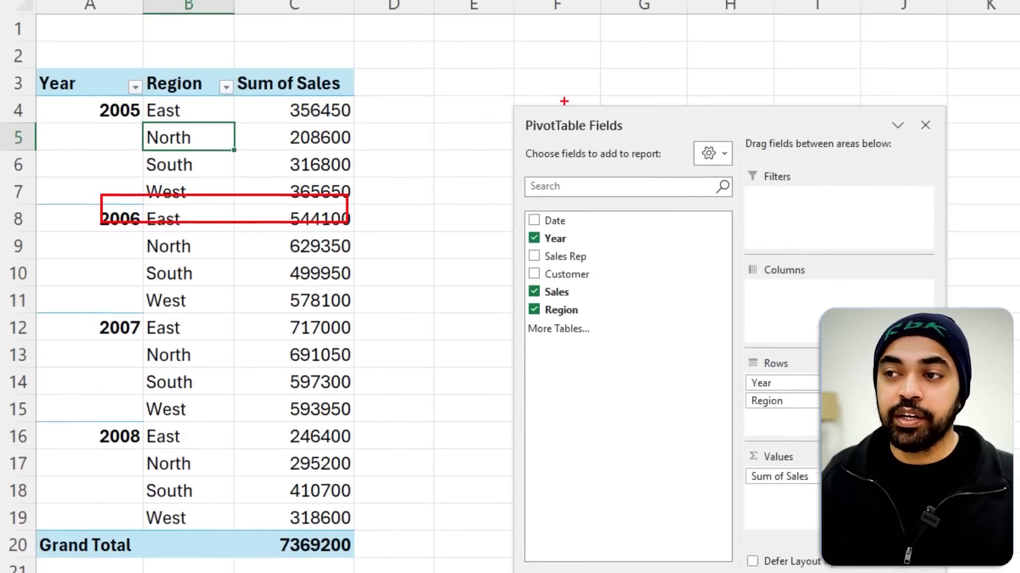
Step: Show the pivot table's subtotals at the bottom of each Year group and review the 2005 total against its regions
key(Escape)
click(811, 8)
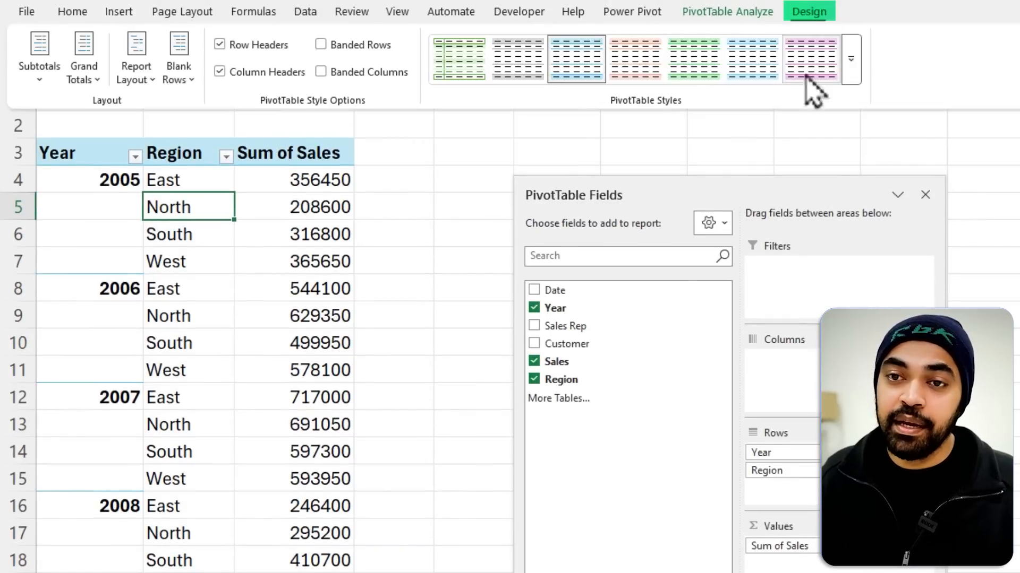
click(45, 77)
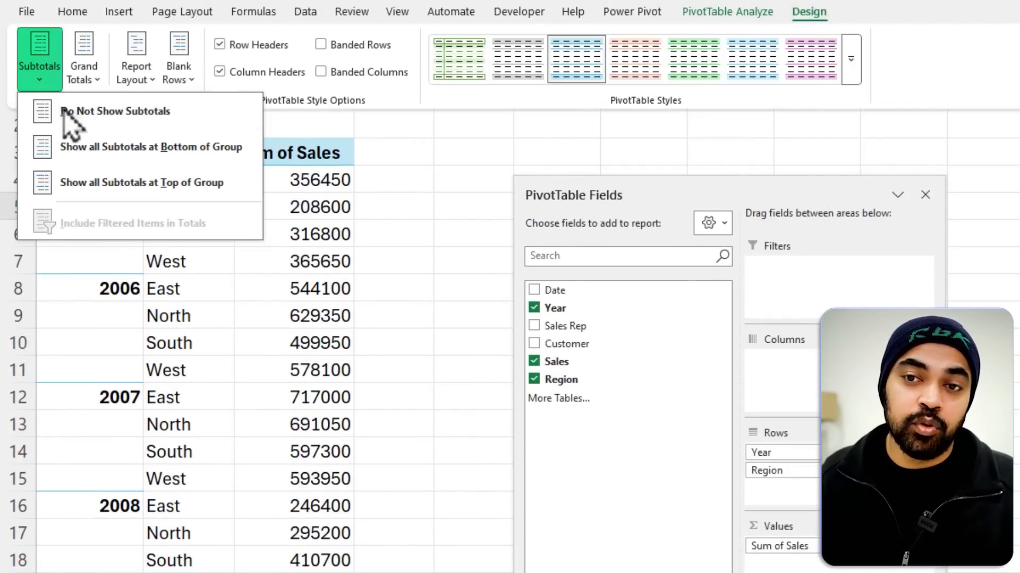
click(87, 144)
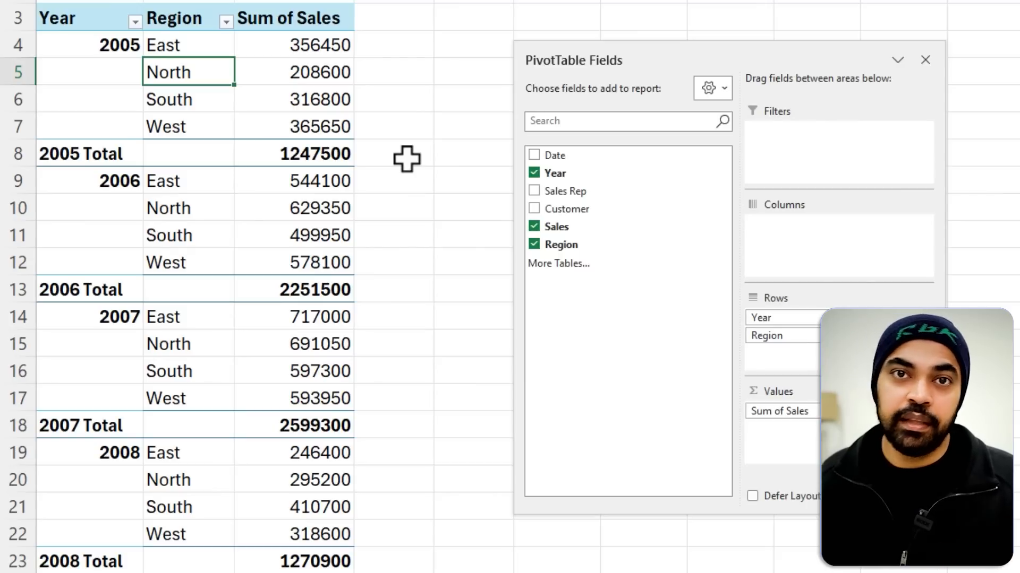
mouse_move(270, 139)
mouse_down()
mouse_move(285, 159)
mouse_move(359, 177)
mouse_up()
mouse_move(357, 49)
mouse_down()
mouse_move(365, 44)
mouse_move(373, 100)
mouse_up()
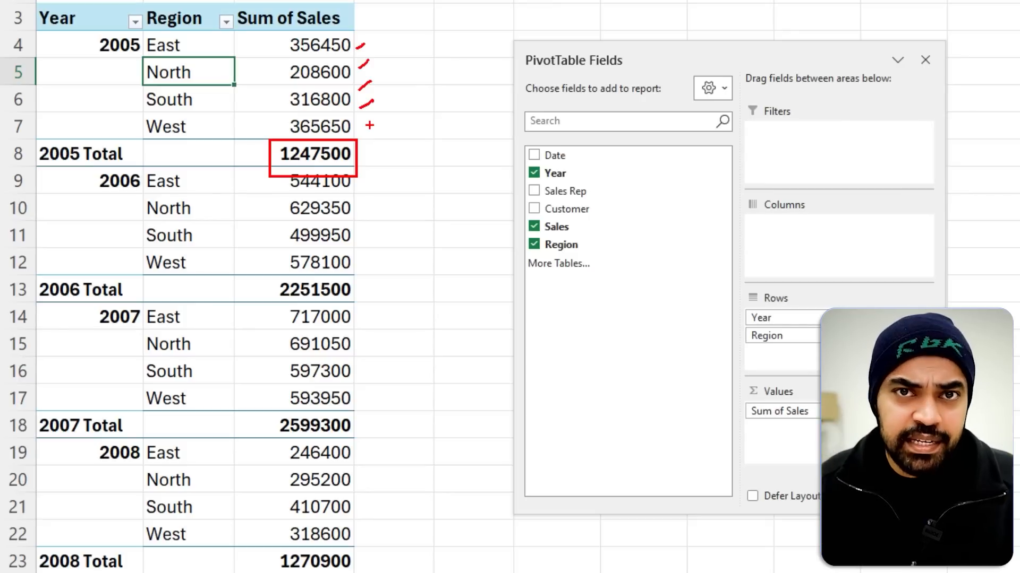
key(Escape)
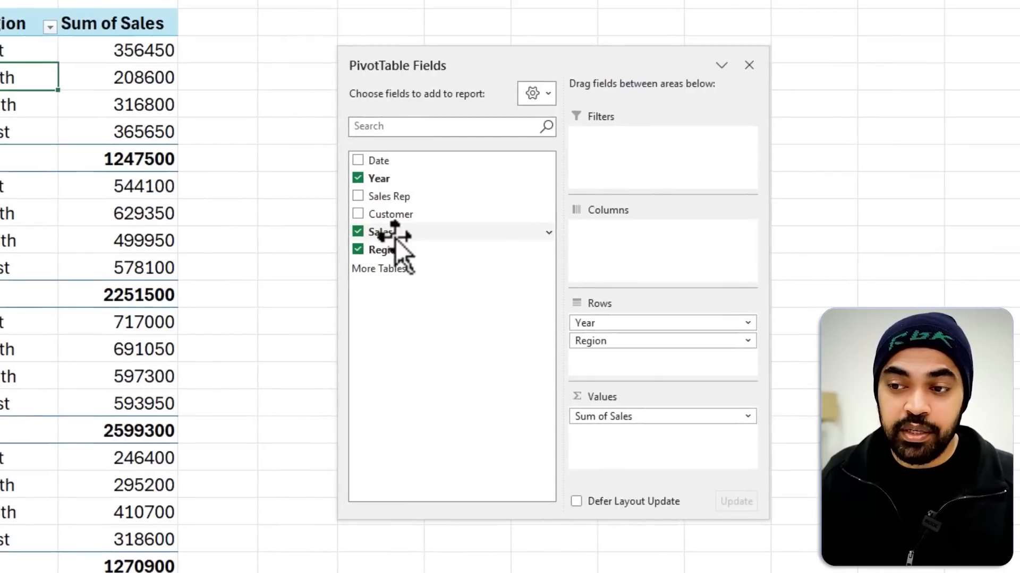
Step: Add the Sales field to the pivot table values a second time and move the field list clear of the table
drag(489, 234, 729, 454)
drag(629, 441, 632, 444)
drag(559, 65, 725, 60)
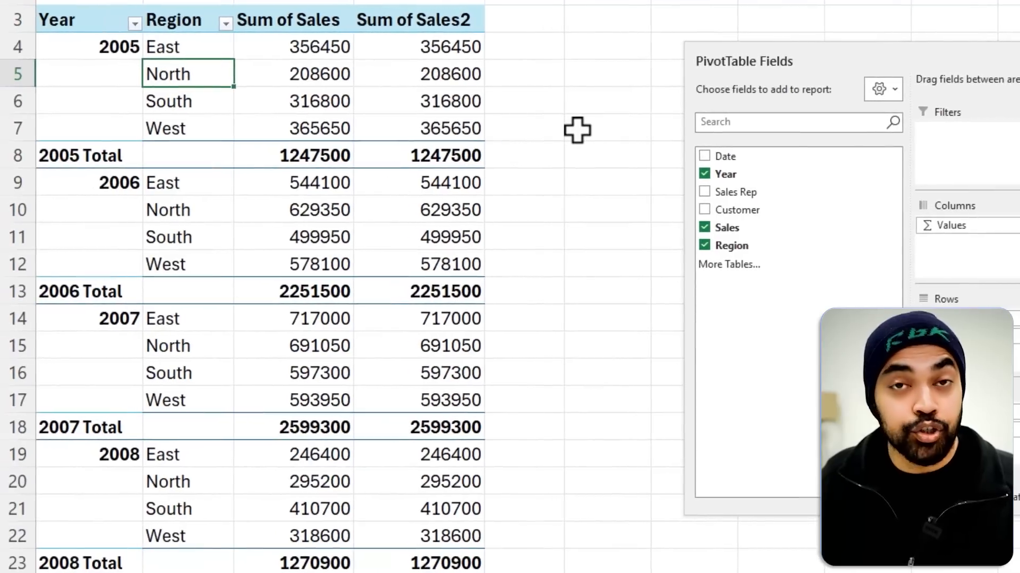
drag(398, 29, 496, 140)
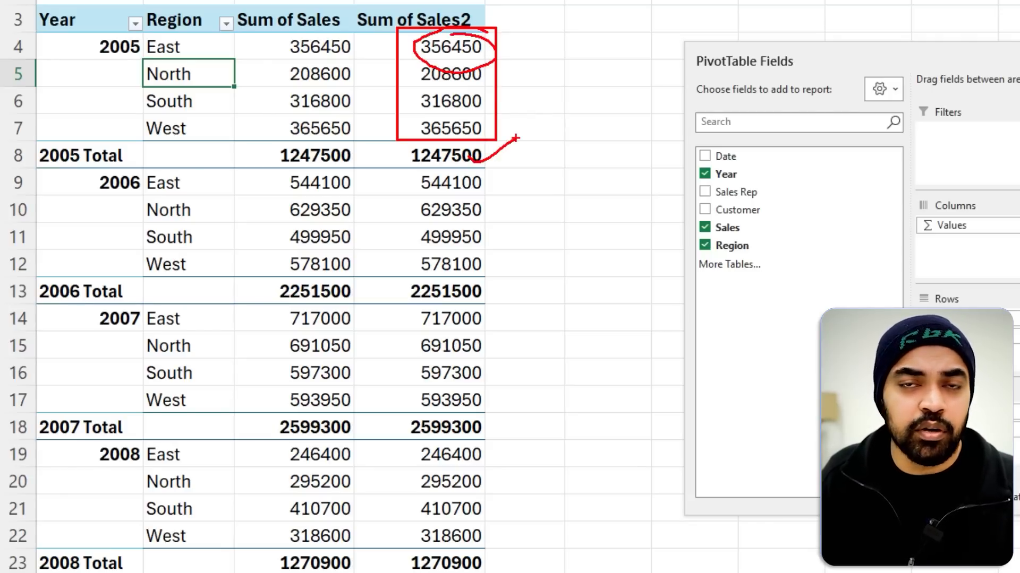
key(Escape)
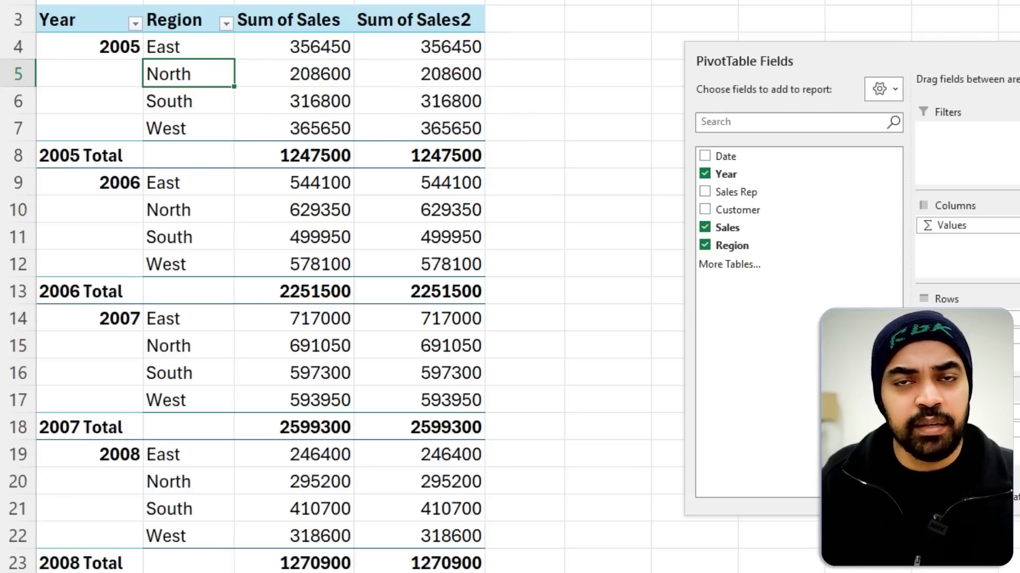
Step: Show the second Sales column as % of Parent Total with Year as base field, and rename it Contribution
right_click(418, 70)
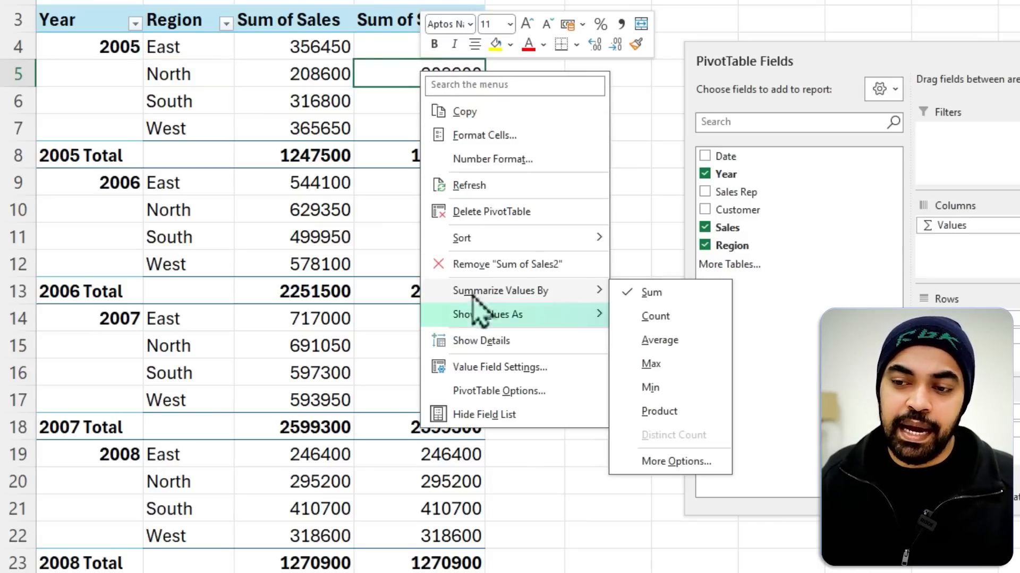
mouse_move(462, 317)
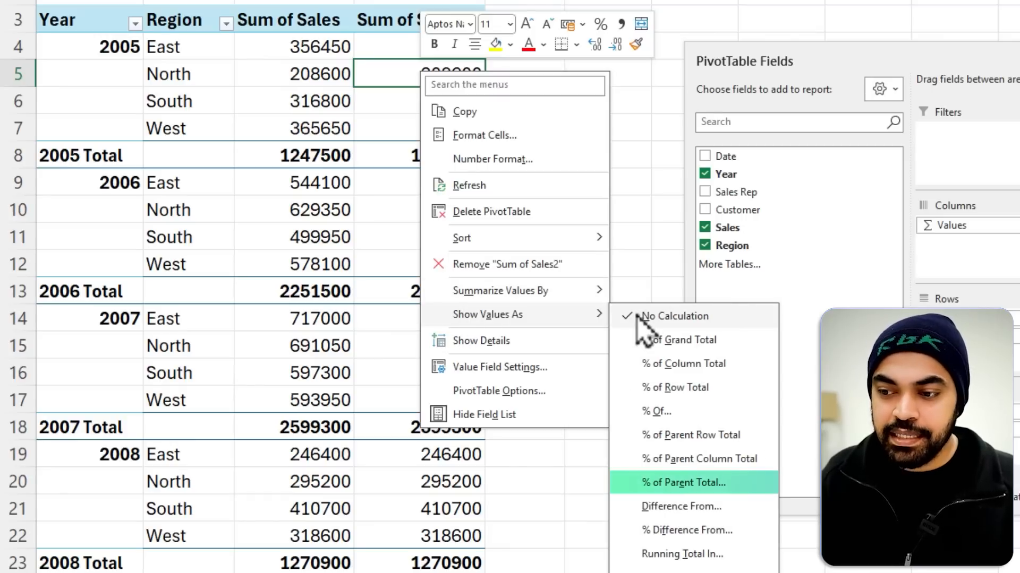
click(684, 489)
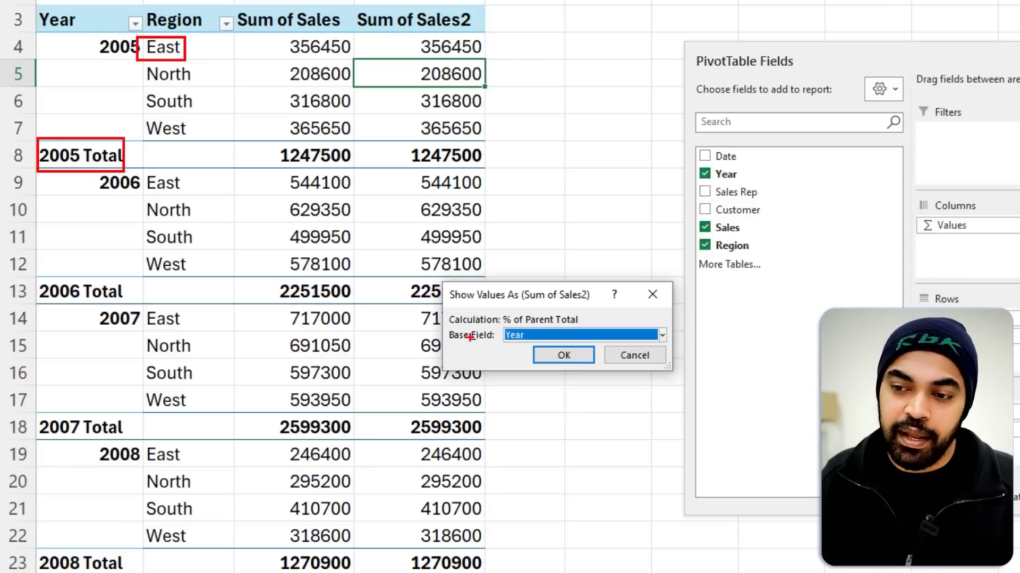
click(565, 357)
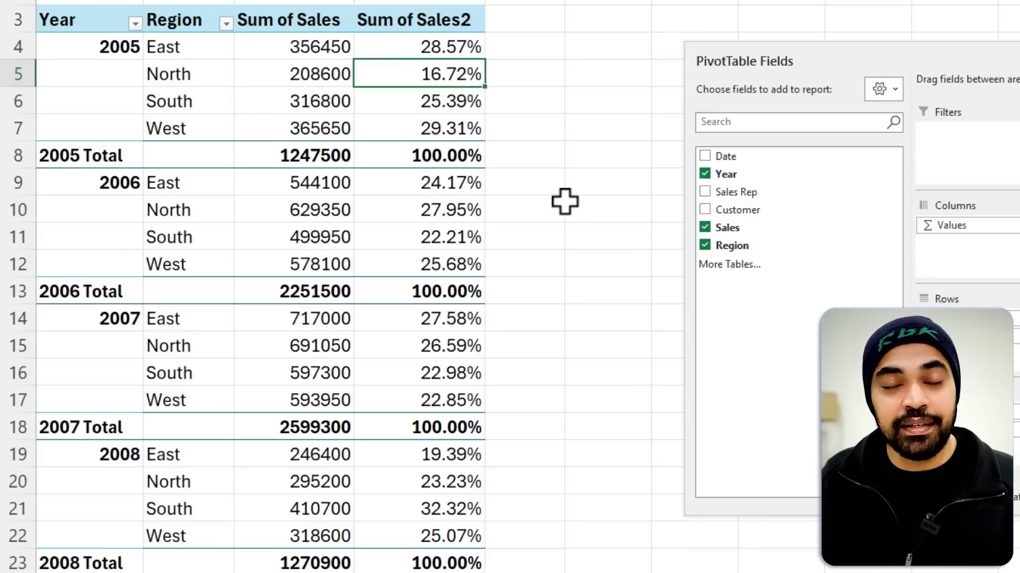
click(433, 17)
text(Contribution)
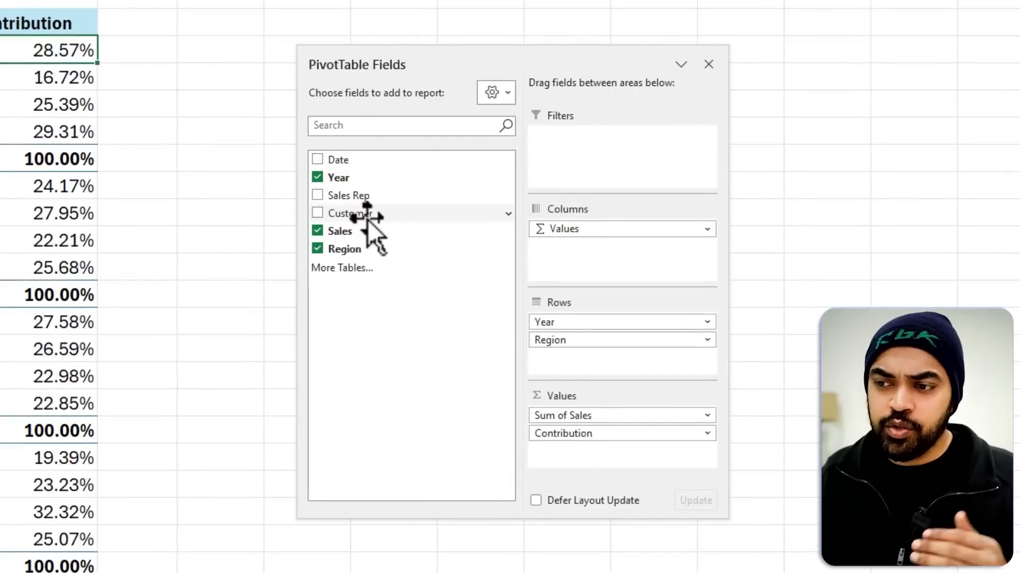
Step: Add a slicer for the Customer field and place it beside the pivot table, with the field list moved out of the way
right_click(367, 214)
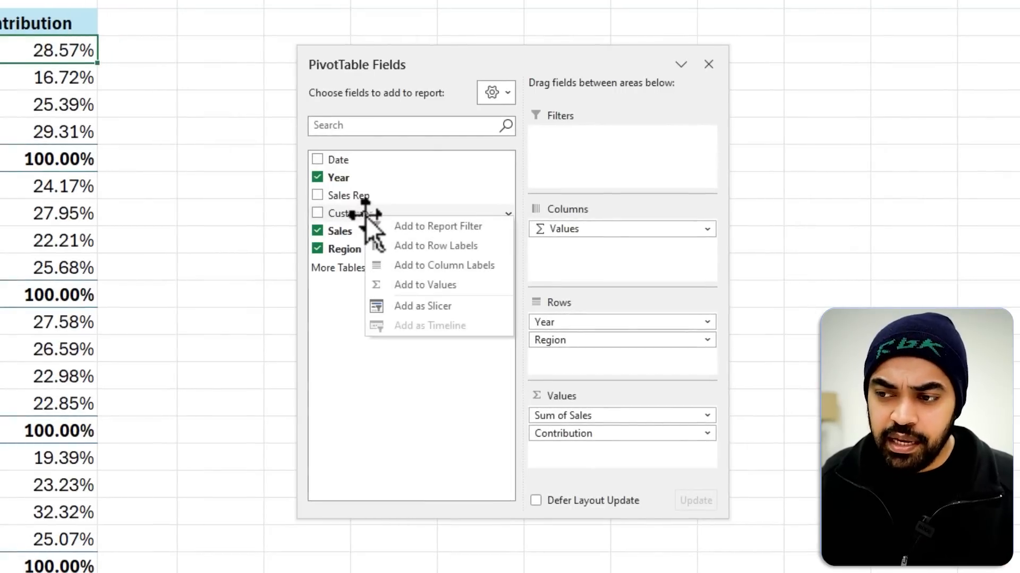
click(405, 307)
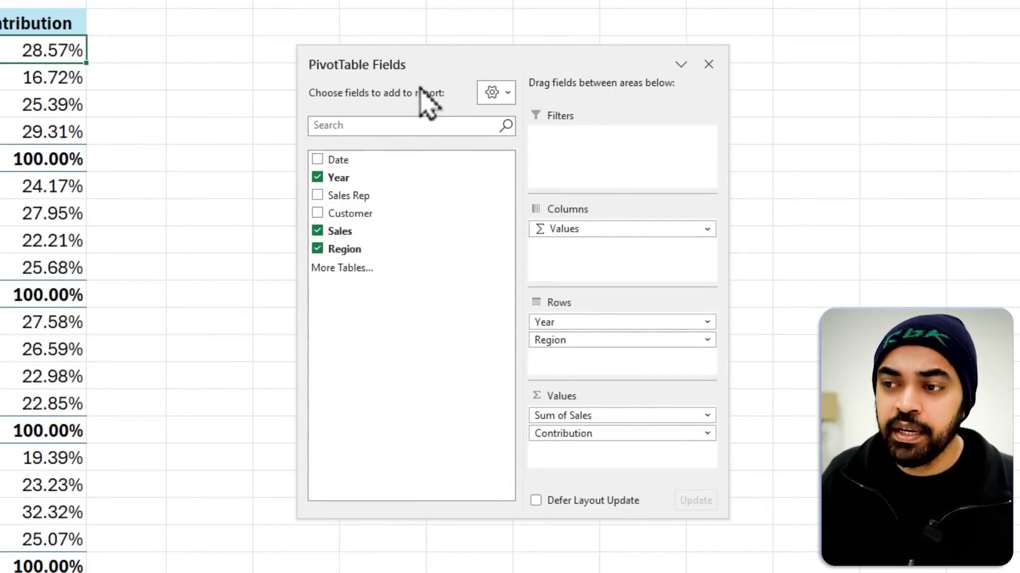
drag(516, 63, 840, 69)
drag(447, 162, 284, 27)
drag(664, 26, 639, 32)
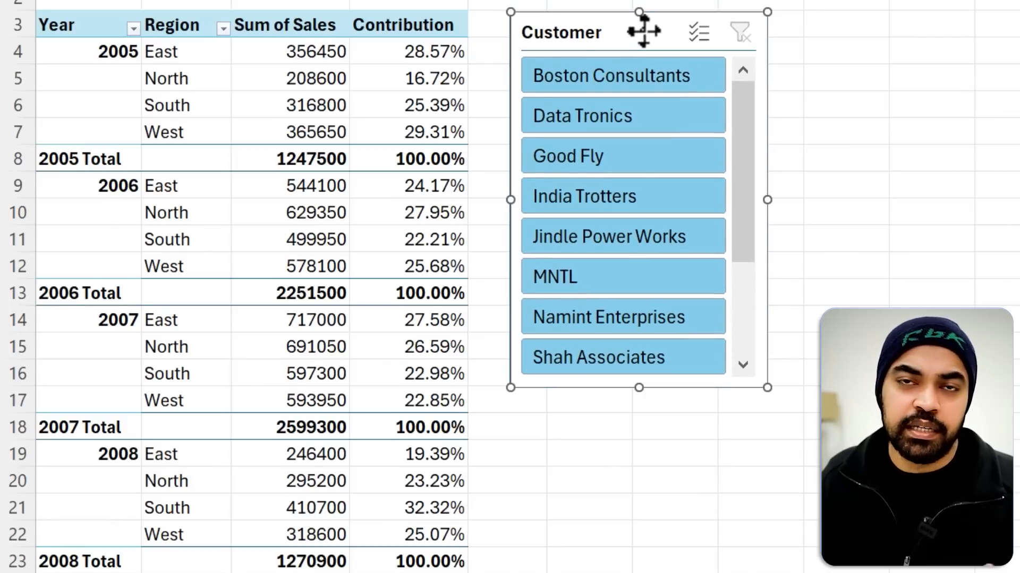
Step: Try the Good Fly, India Trotters and Jindle Power Works slicer filters, and leave the pivot table filtered to Good Fly
click(636, 161)
click(638, 206)
click(630, 242)
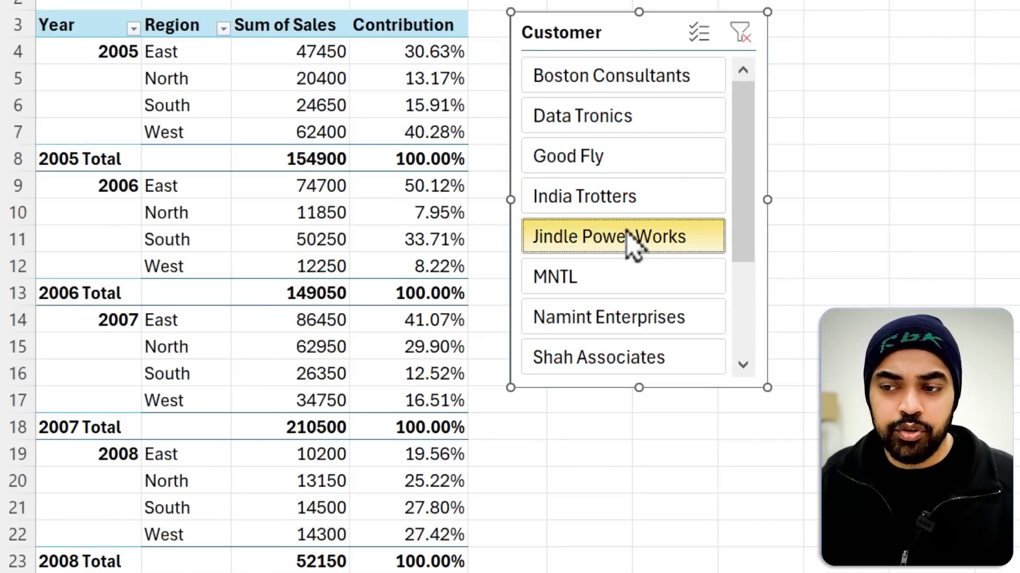
click(629, 164)
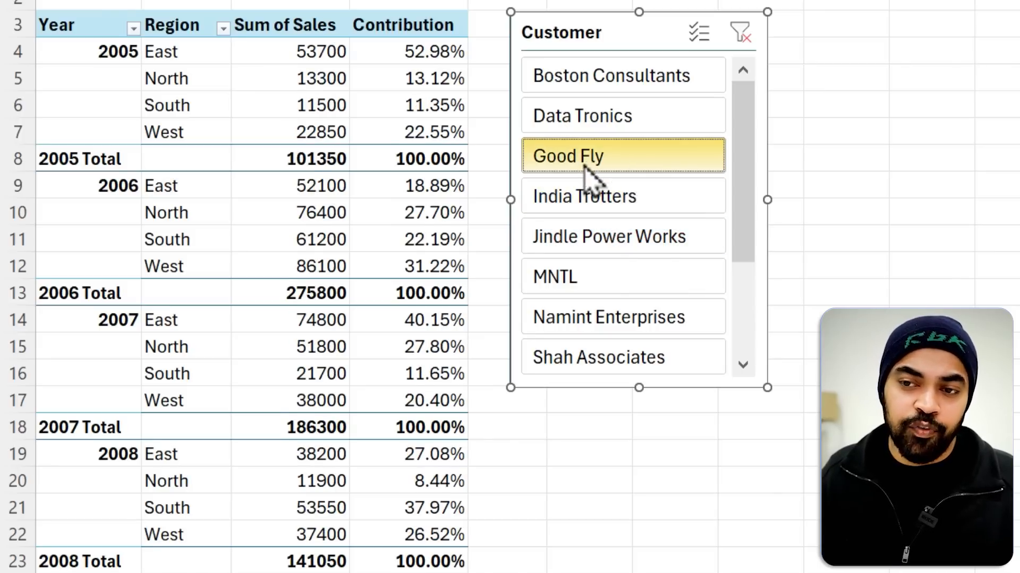
mouse_move(36, 139)
mouse_down()
mouse_move(212, 173)
mouse_move(364, 177)
mouse_up()
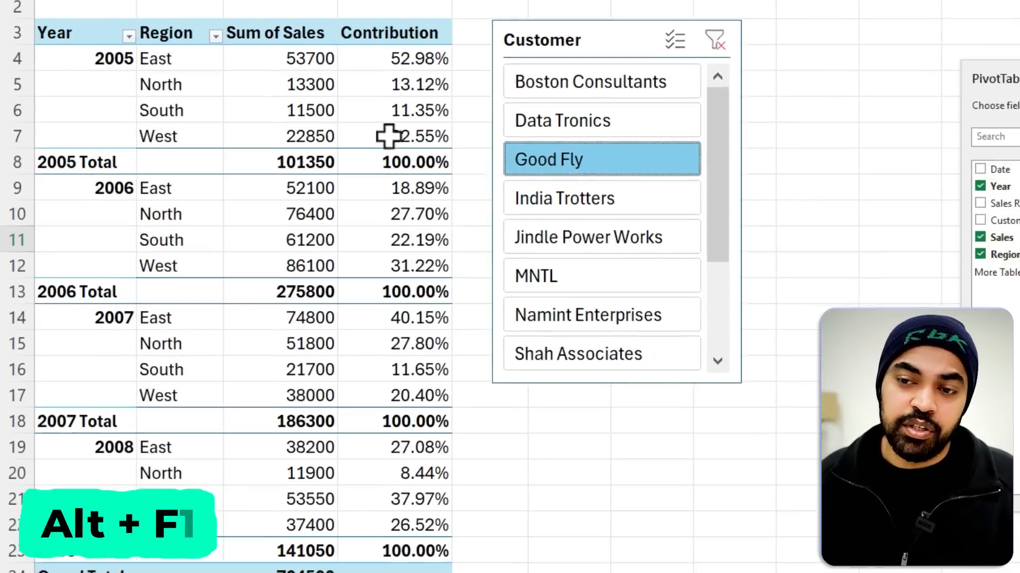
Step: Insert a default pivot chart from the pivot table, place it beside the Customer slicer and close the chart's field list
key(alt+F1)
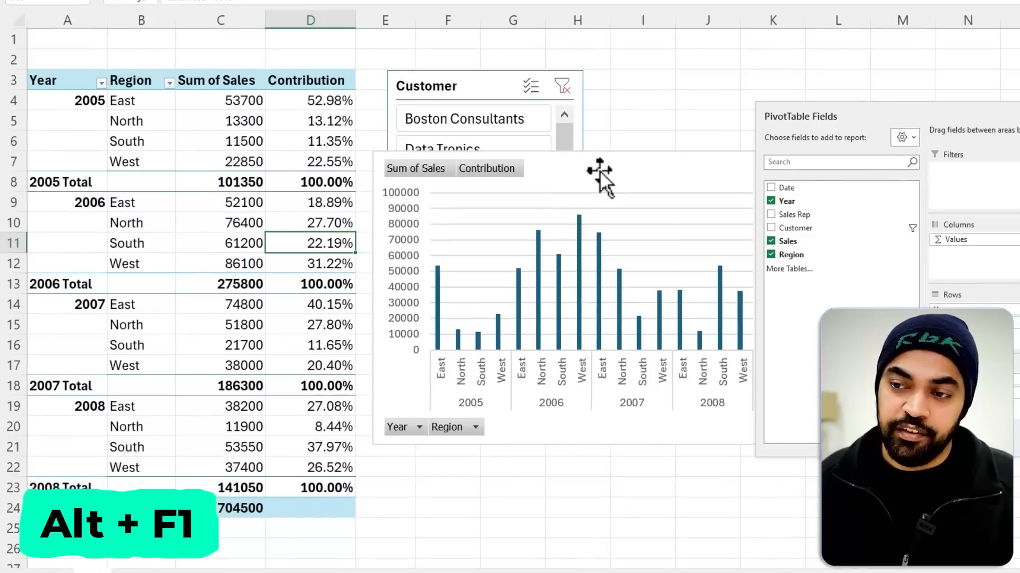
drag(599, 171, 600, 185)
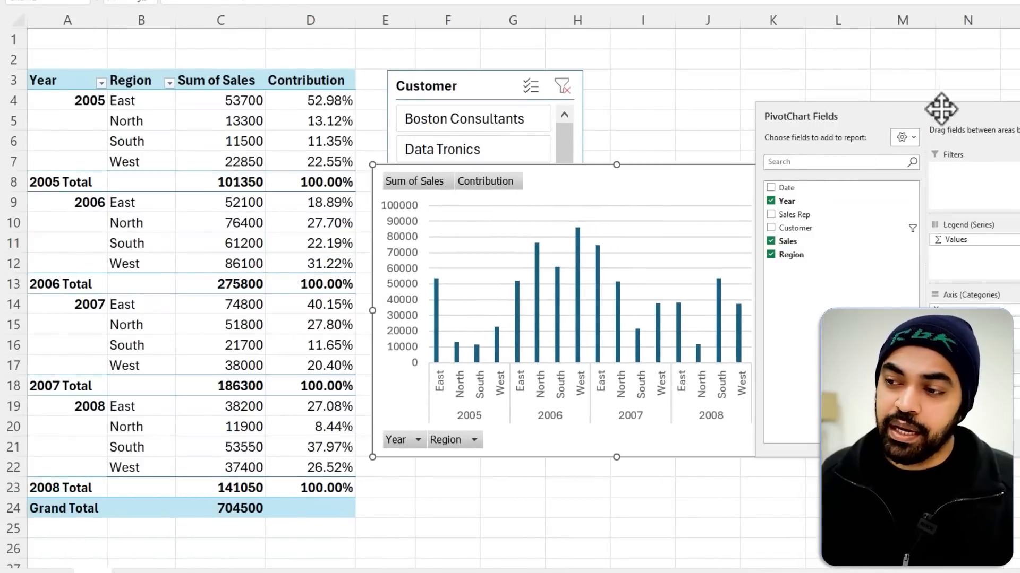
drag(986, 122, 1019, 190)
drag(763, 182, 942, 88)
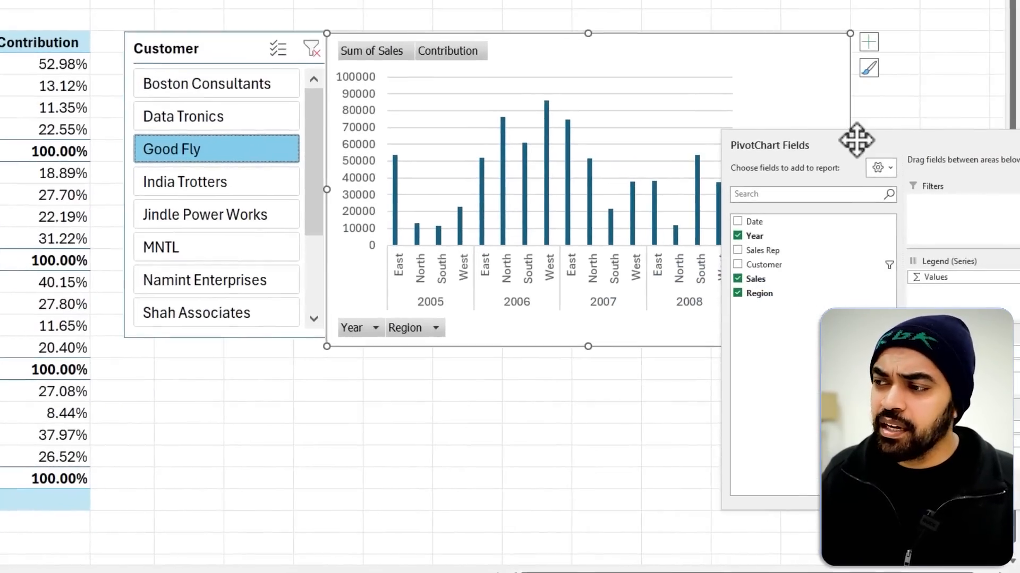
drag(989, 165, 387, 148)
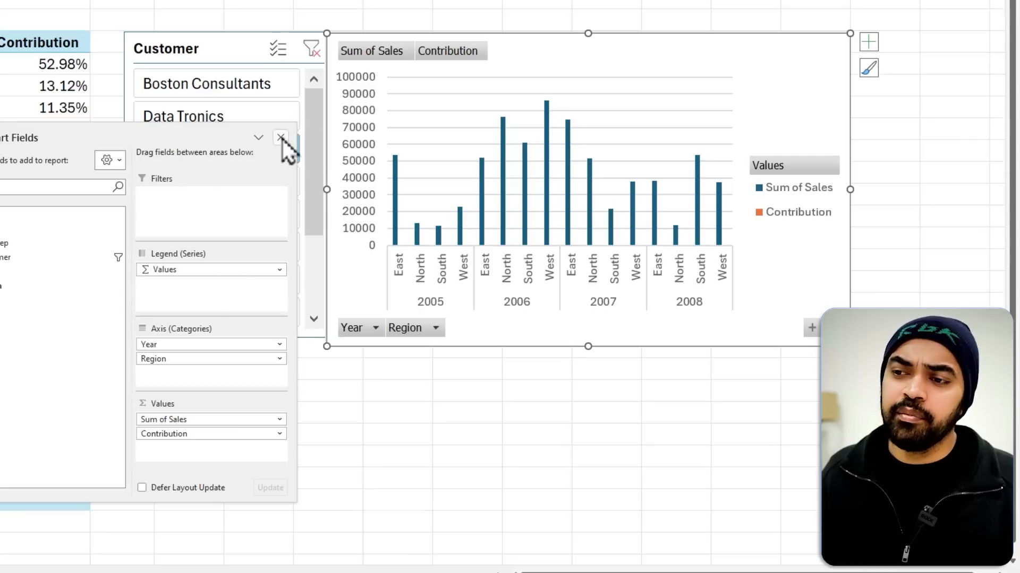
click(283, 138)
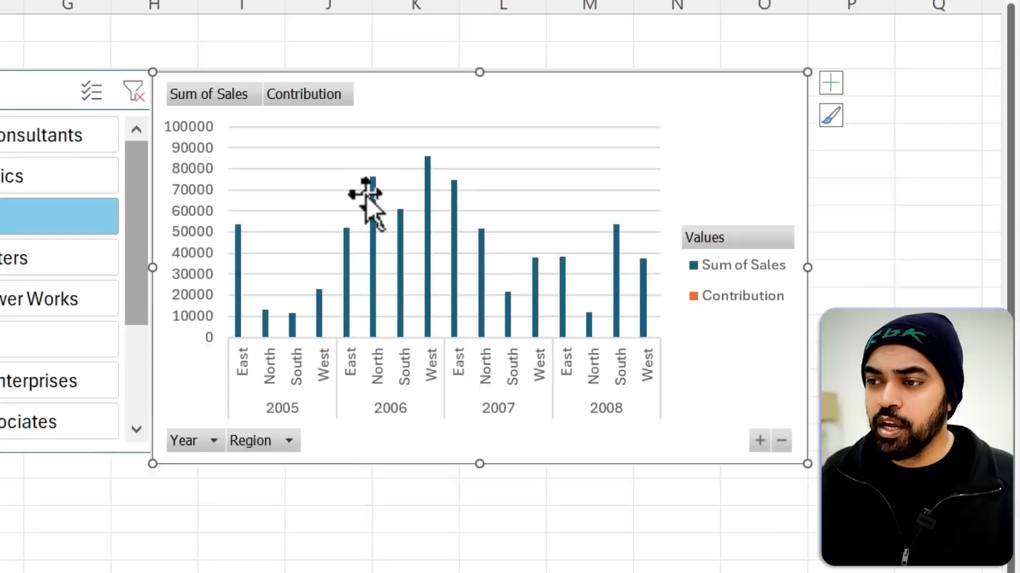
Step: Hide all the field buttons on the pivot chart
key(ctrl+2)
drag(343, 62, 357, 63)
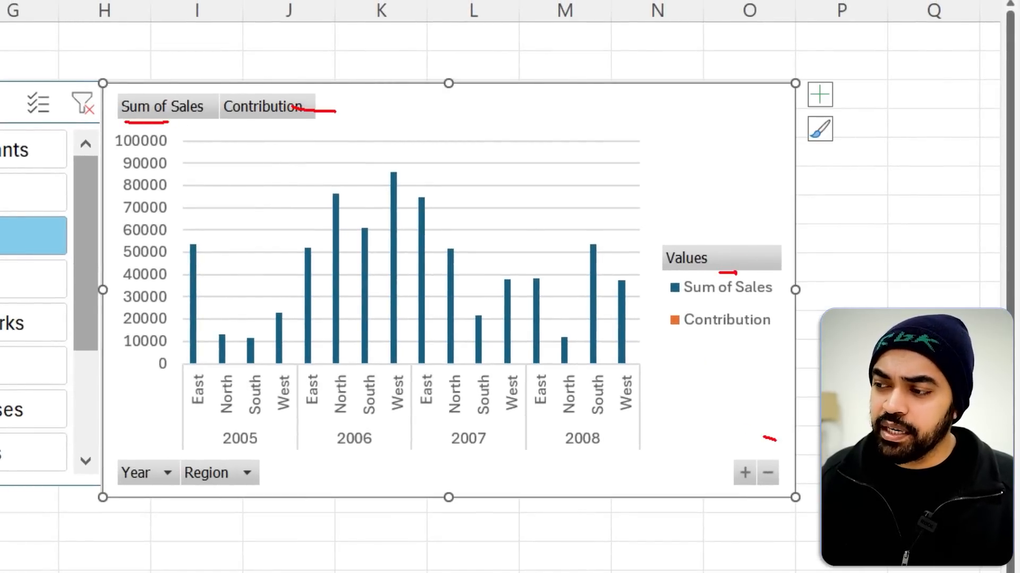
key(Escape)
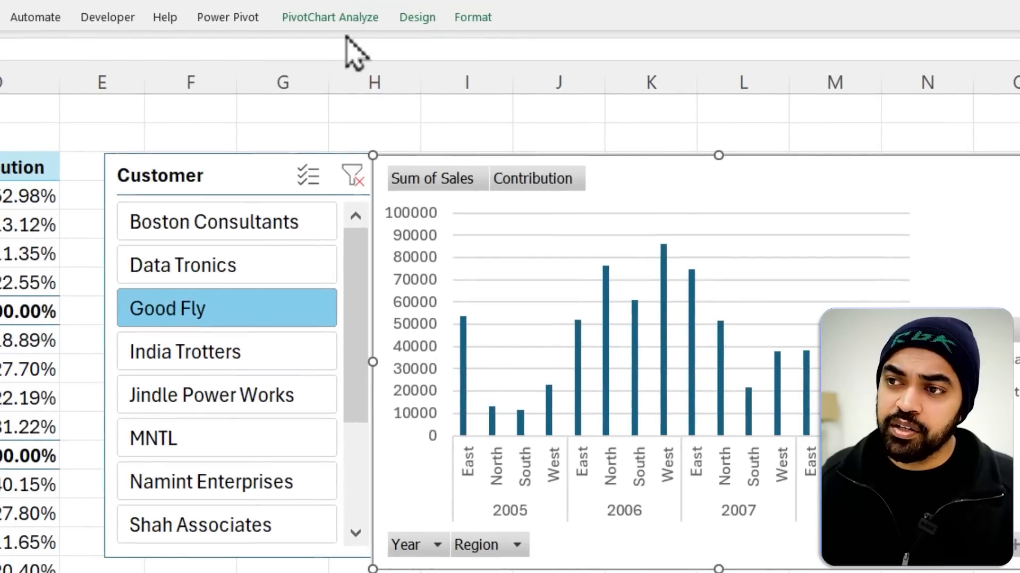
click(346, 26)
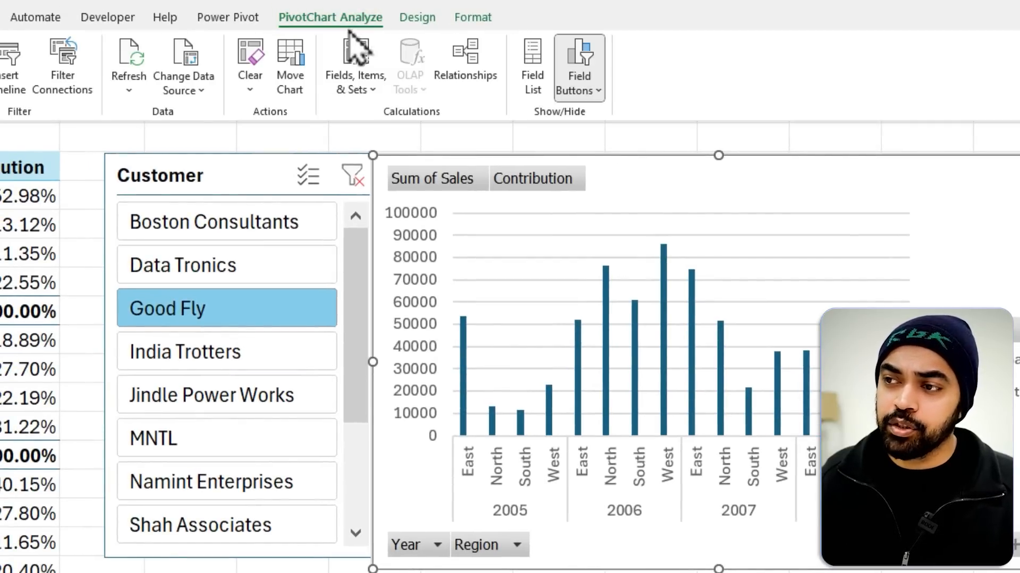
click(593, 66)
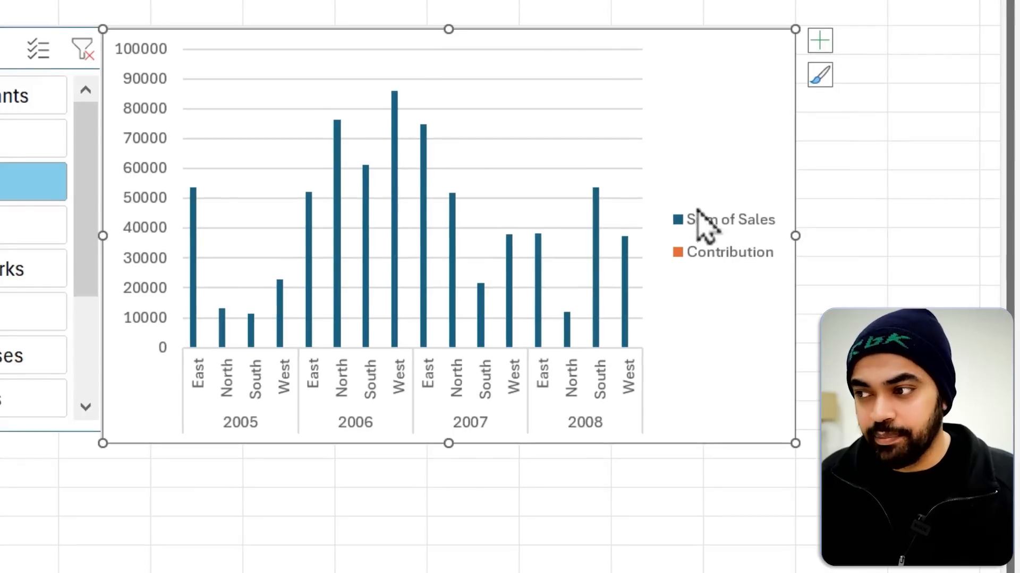
Step: Set the pivot chart's legend position to Bottom and close the legend formatting options
mouse_move(653, 196)
mouse_down()
mouse_move(771, 274)
mouse_move(429, 463)
mouse_up()
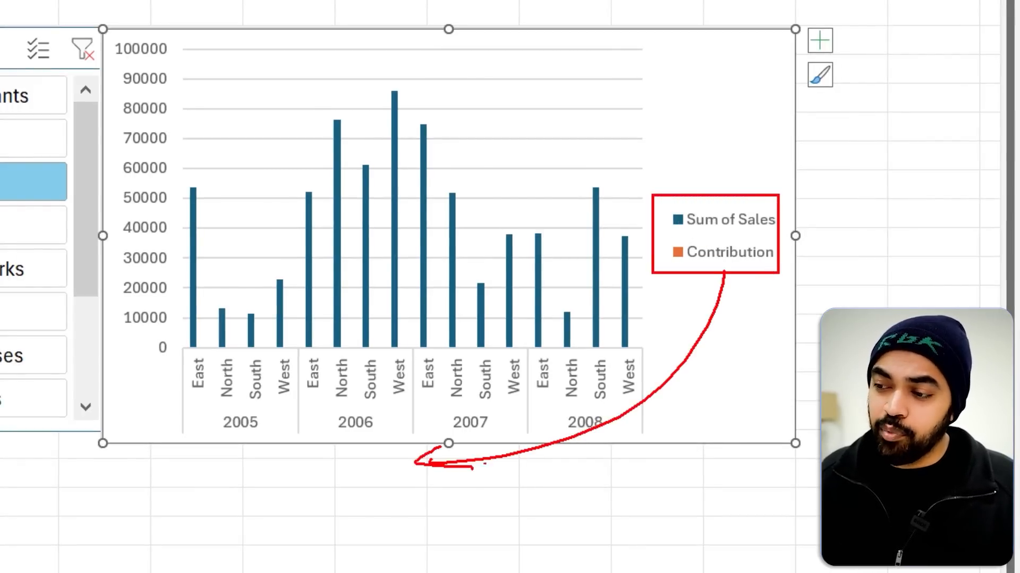
key(Escape)
click(724, 226)
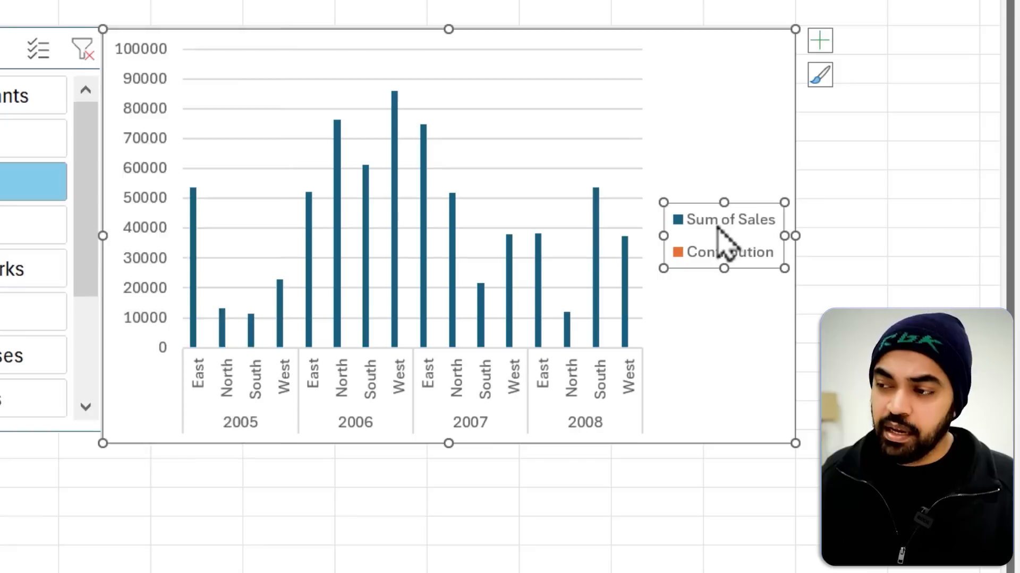
double_click(718, 227)
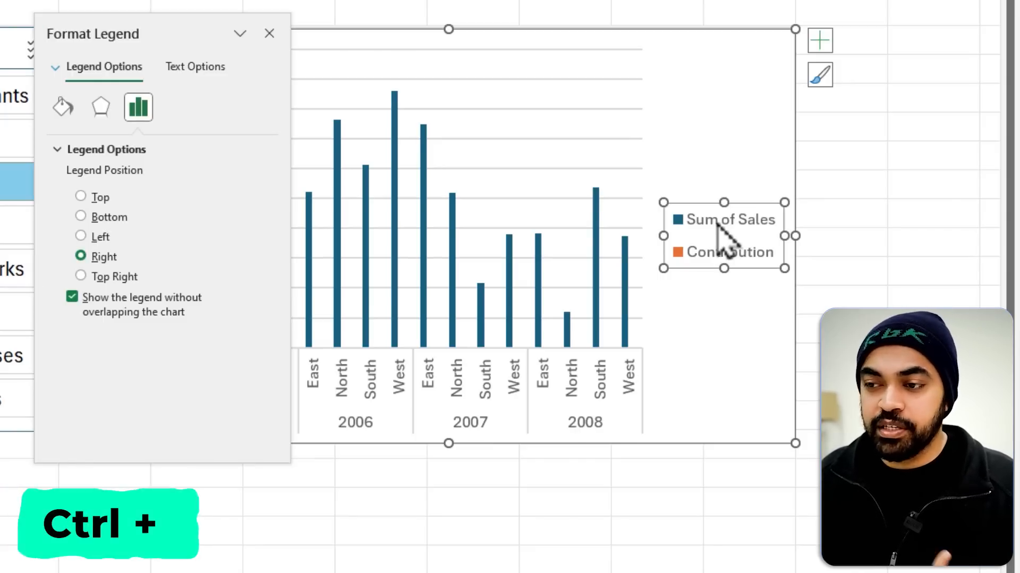
click(121, 222)
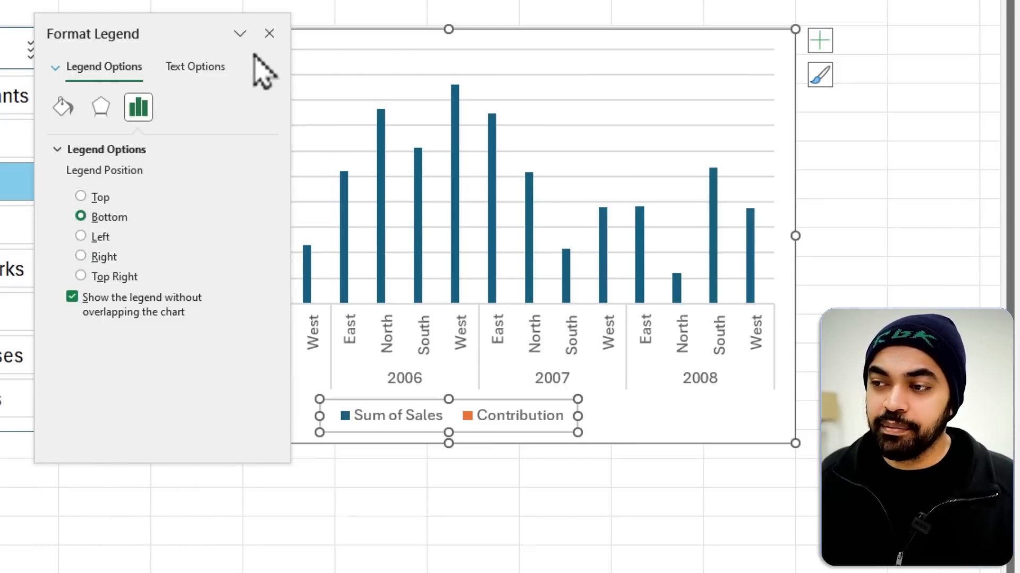
click(269, 33)
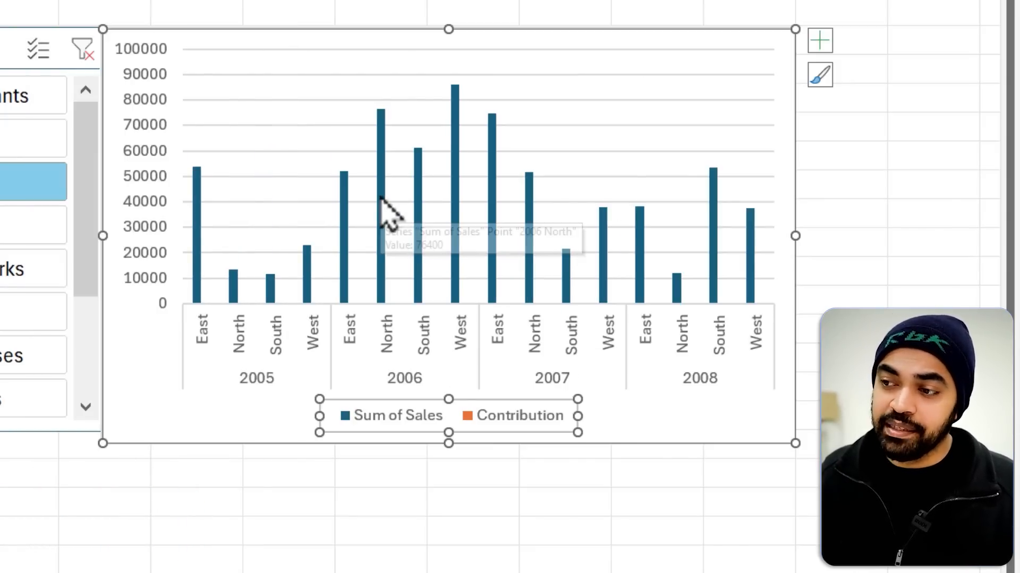
Step: Add data labels to the Sum of Sales columns in the pivot chart
right_click(382, 199)
click(428, 397)
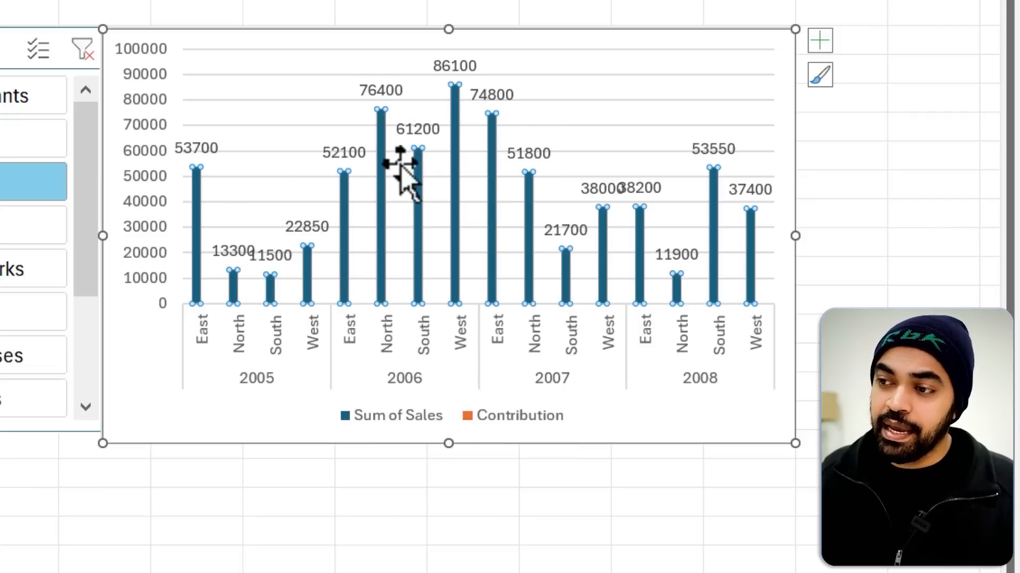
Step: Delete the vertical value axis and the horizontal gridlines from the pivot chart
click(154, 137)
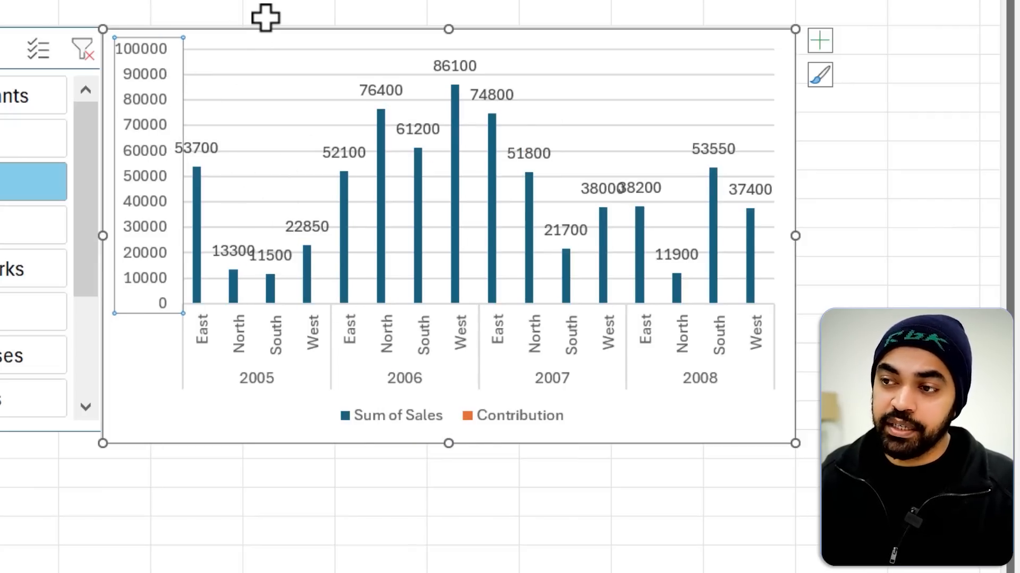
key(Delete)
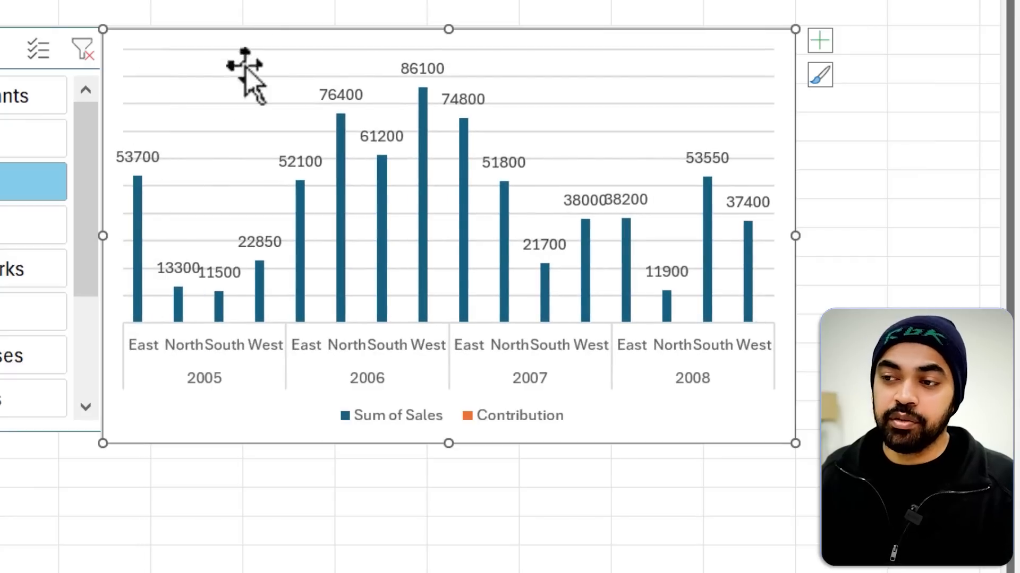
click(208, 131)
key(Delete)
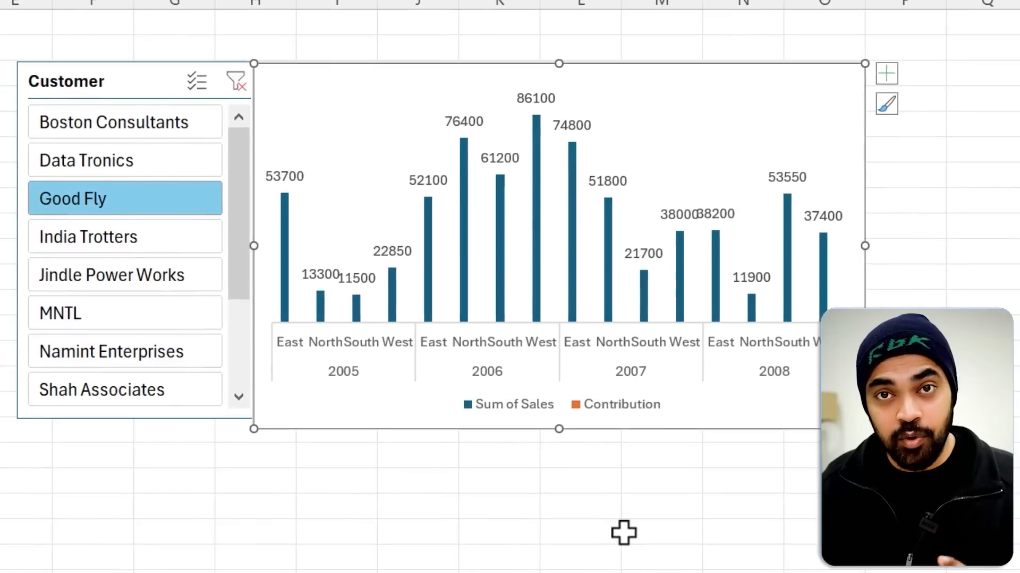
Step: Switch the Customer slicer filter to India Trotters and then to Jindle Power Works to check the pivot chart
click(94, 240)
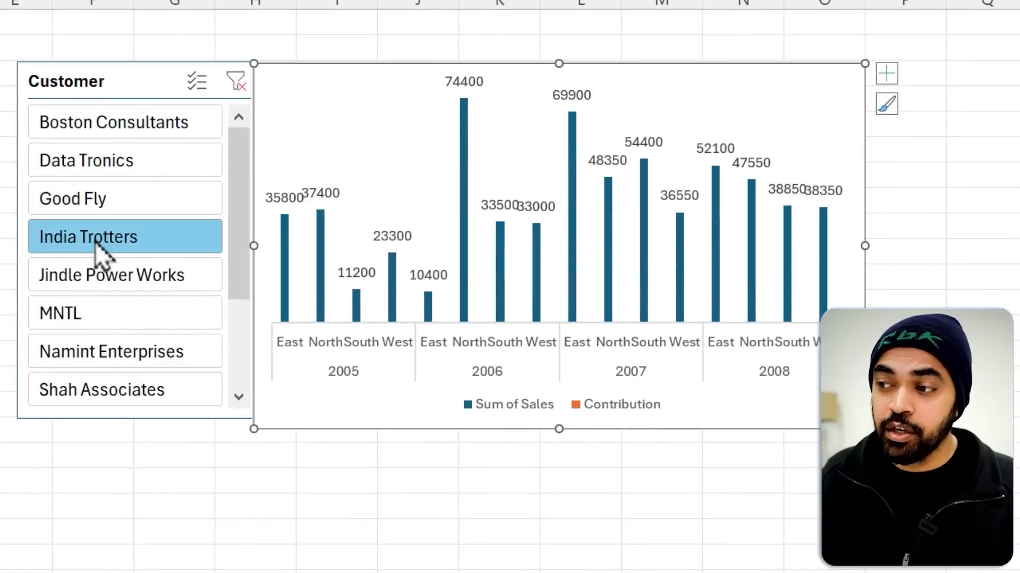
click(102, 276)
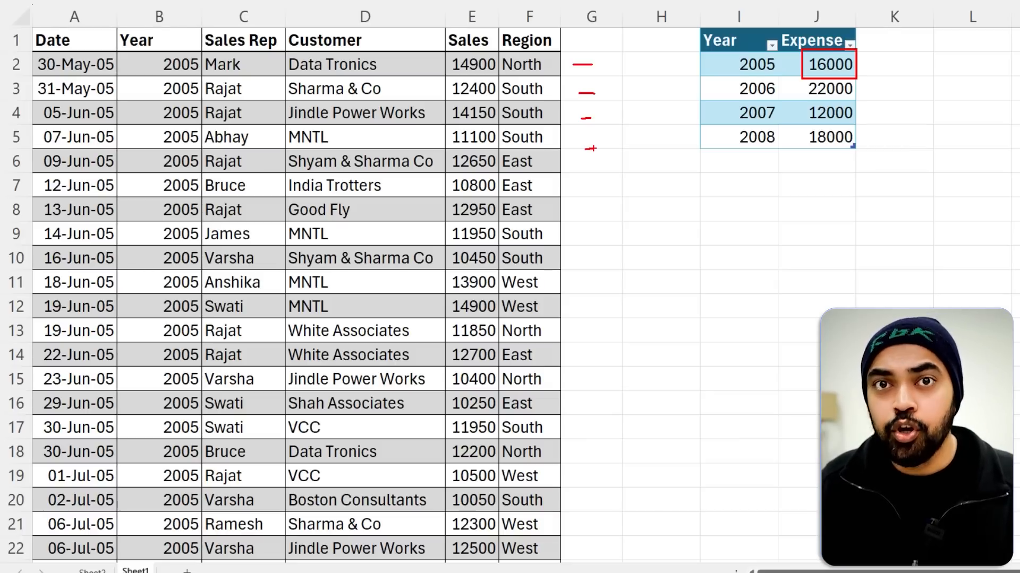
key(Escape)
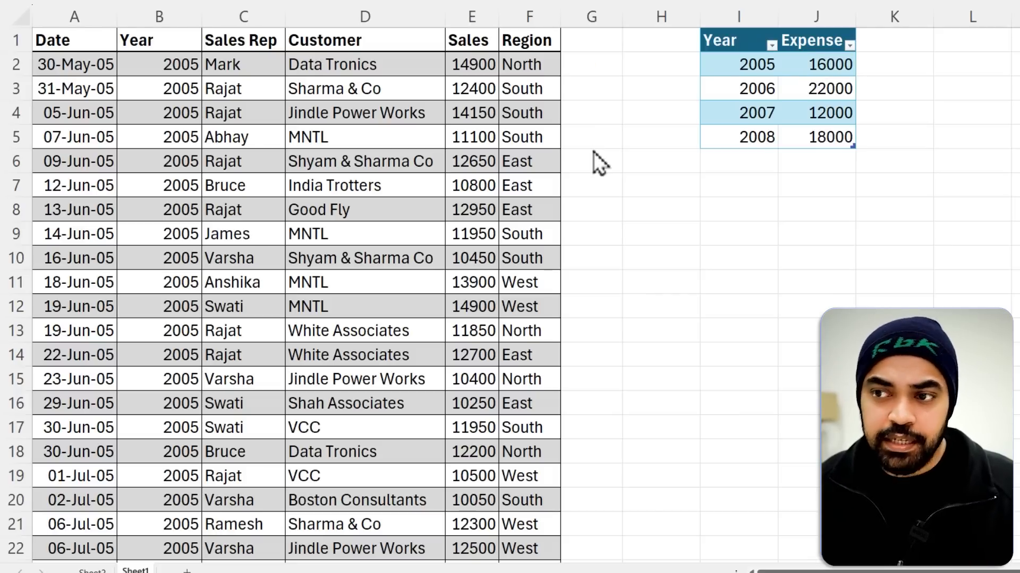
mouse_move(147, 48)
mouse_down()
mouse_move(199, 176)
mouse_move(202, 218)
mouse_up()
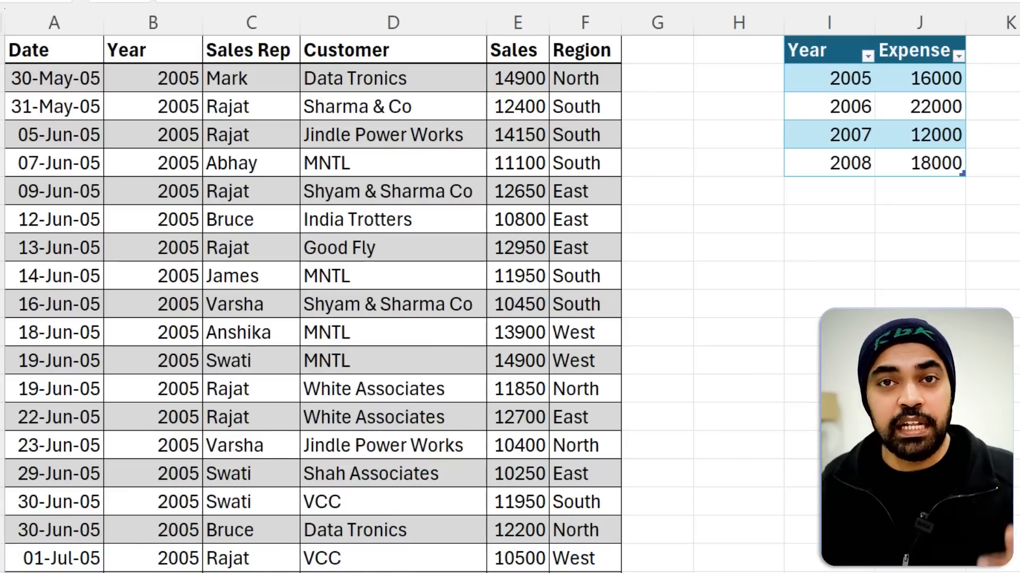
Step: Turn on filtering for the sales table and filter the Year column to 2005 only
click(179, 50)
key(ctrl+shift+l)
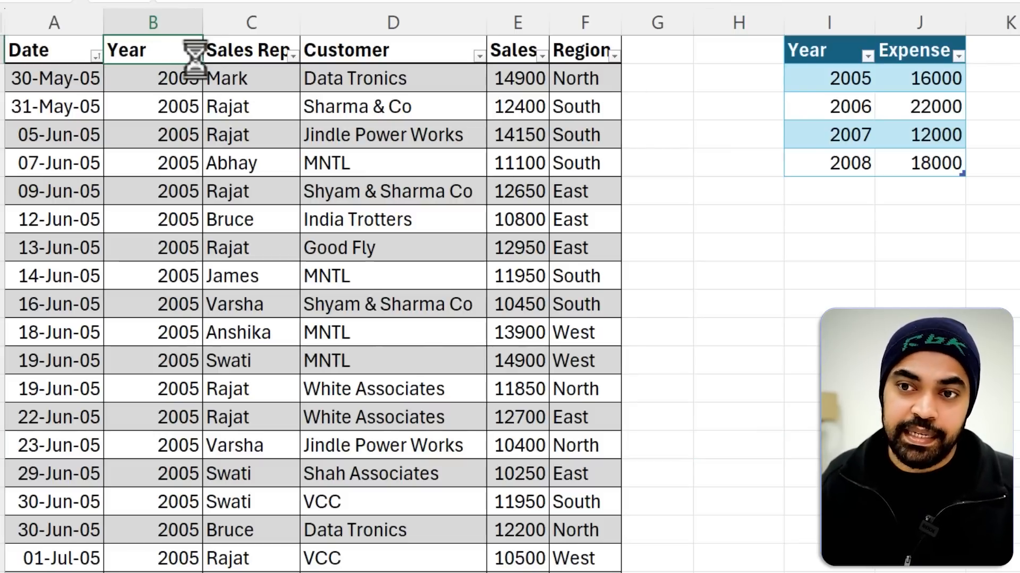
click(195, 55)
click(59, 251)
click(61, 265)
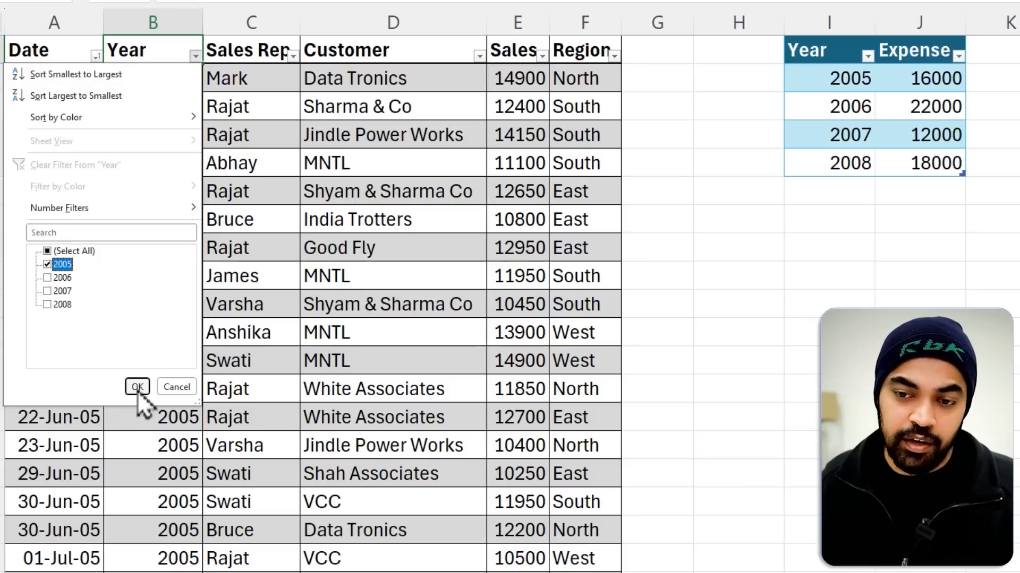
click(137, 388)
Step: Select all the filtered 2005 values in the Sales column and check their sum
click(512, 83)
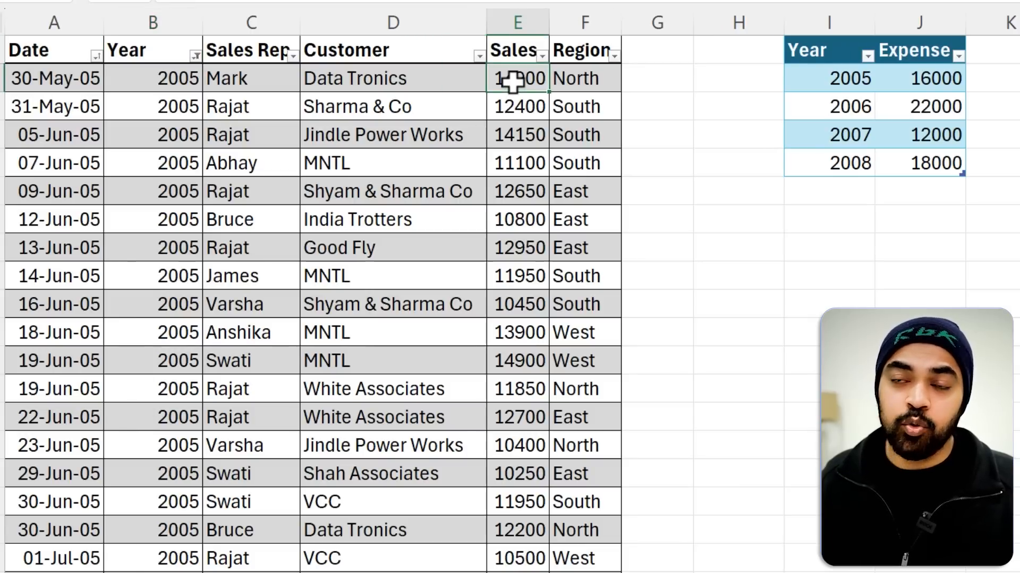
key(ctrl+shift+Down)
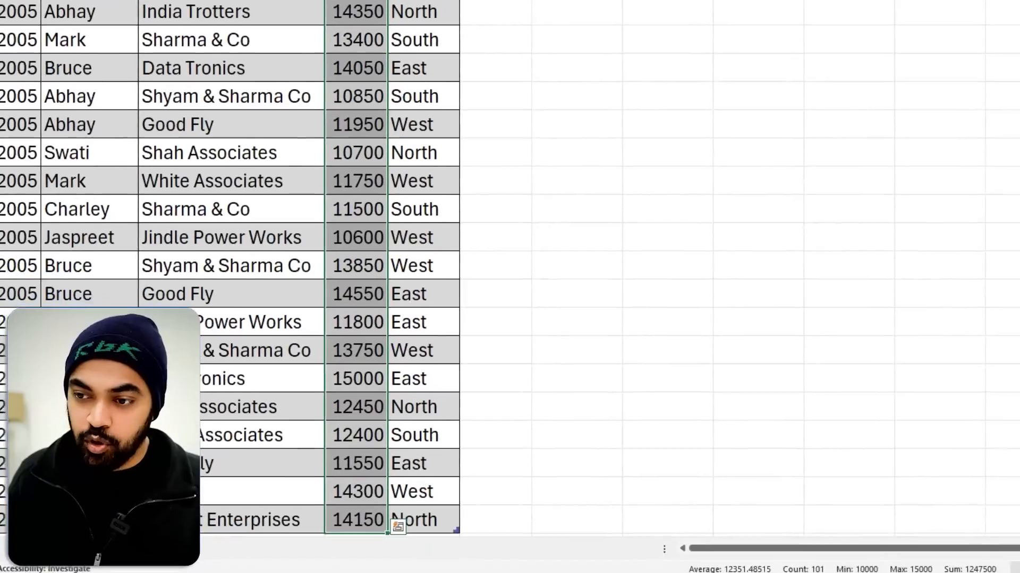
click(964, 561)
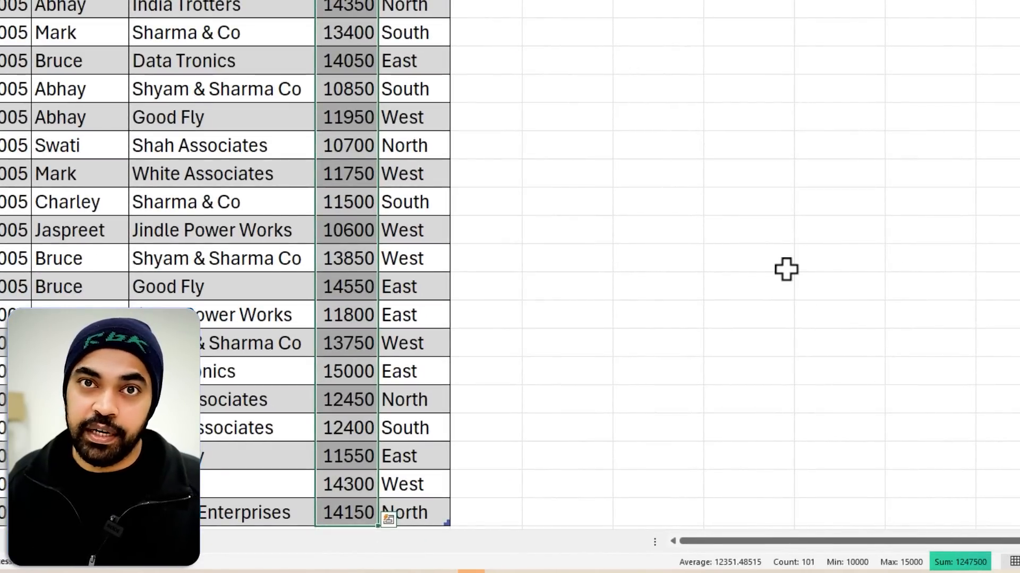
Step: Return to the beginning of the sheet and select the empty cells G2:G8 beside the sales table
key(ctrl+Home)
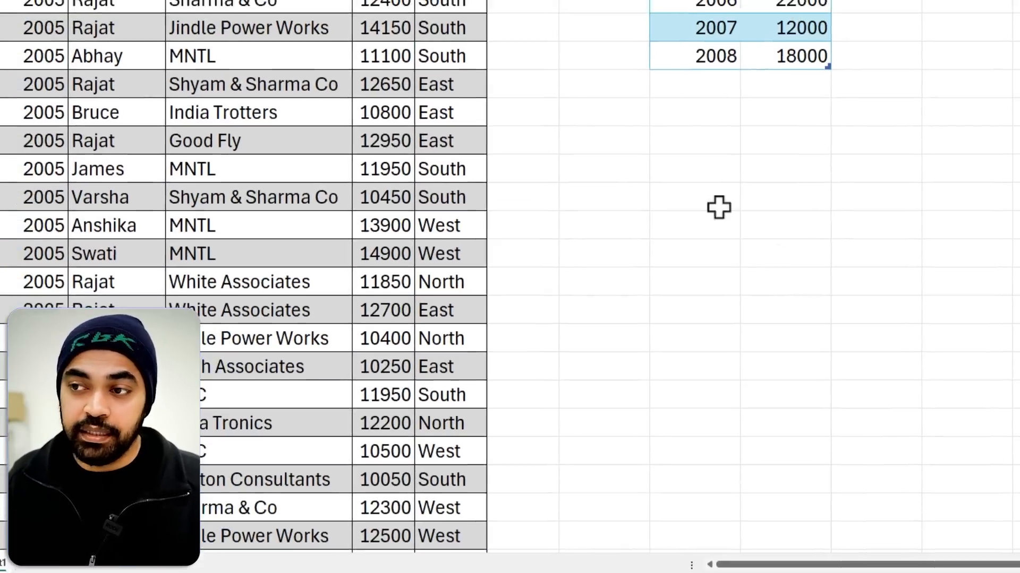
click(682, 71)
drag(683, 70, 695, 237)
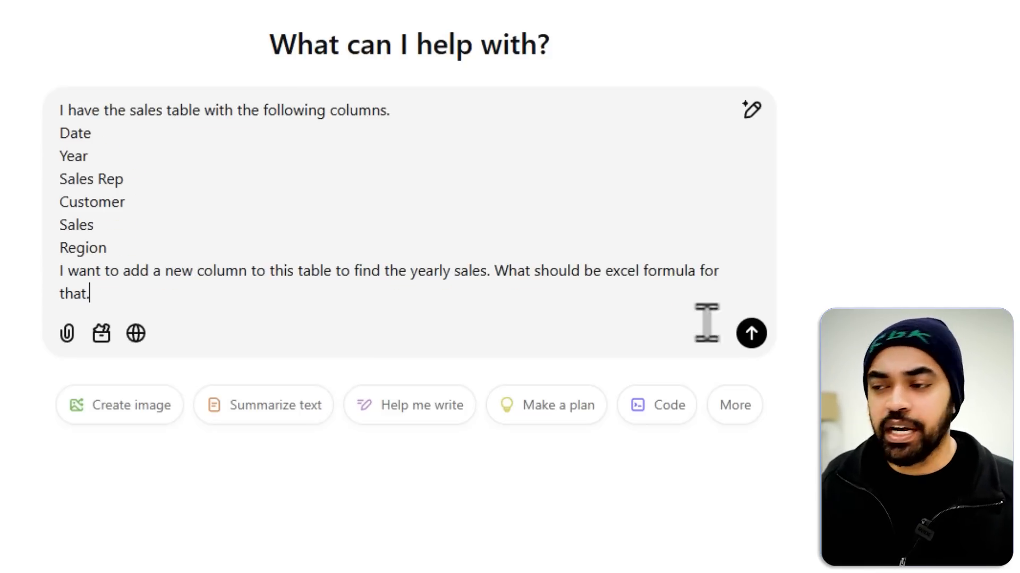
Step: Send the ChatGPT prompt that lists the sales table columns and asks for an Excel formula for a yearly sales column
click(751, 333)
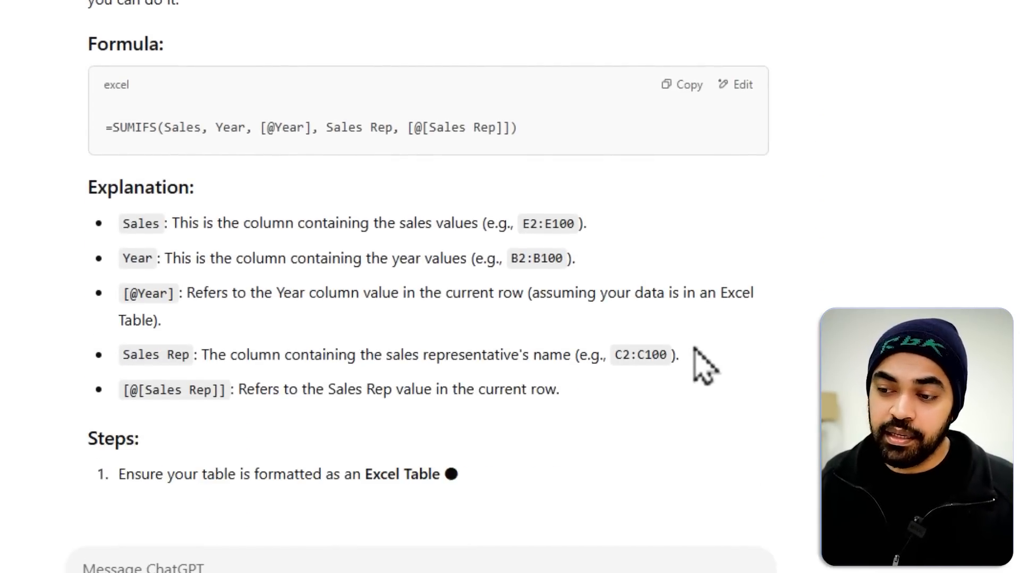
scroll(705, 371, up, 4)
scroll(705, 372, up, 1)
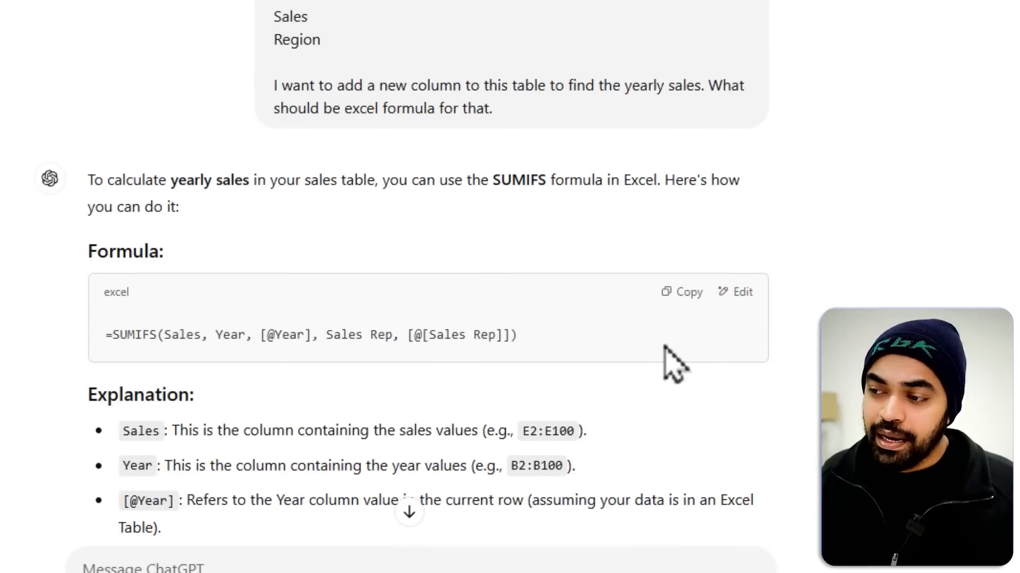
drag(533, 335, 106, 336)
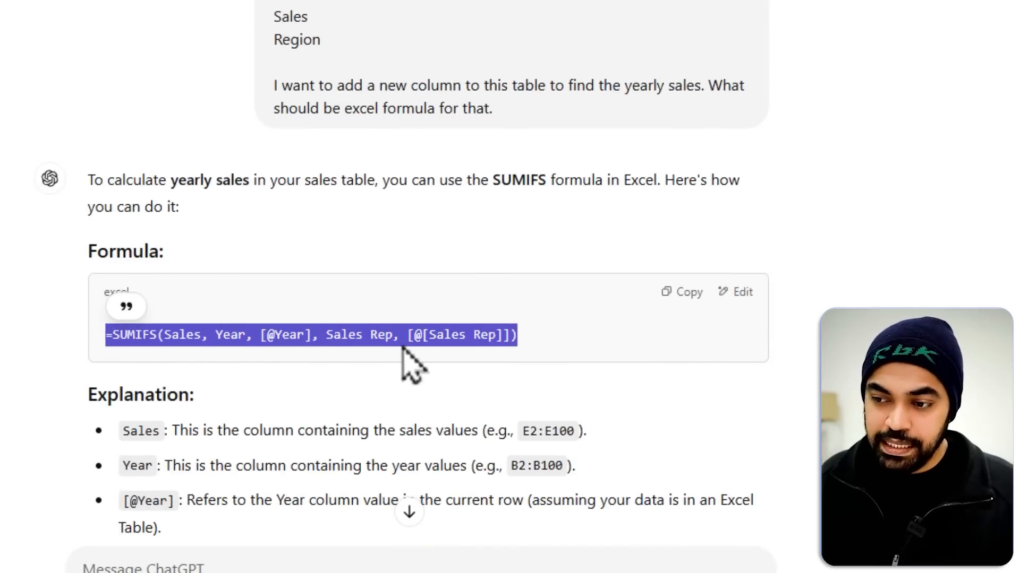
scroll(321, 336, down, 3)
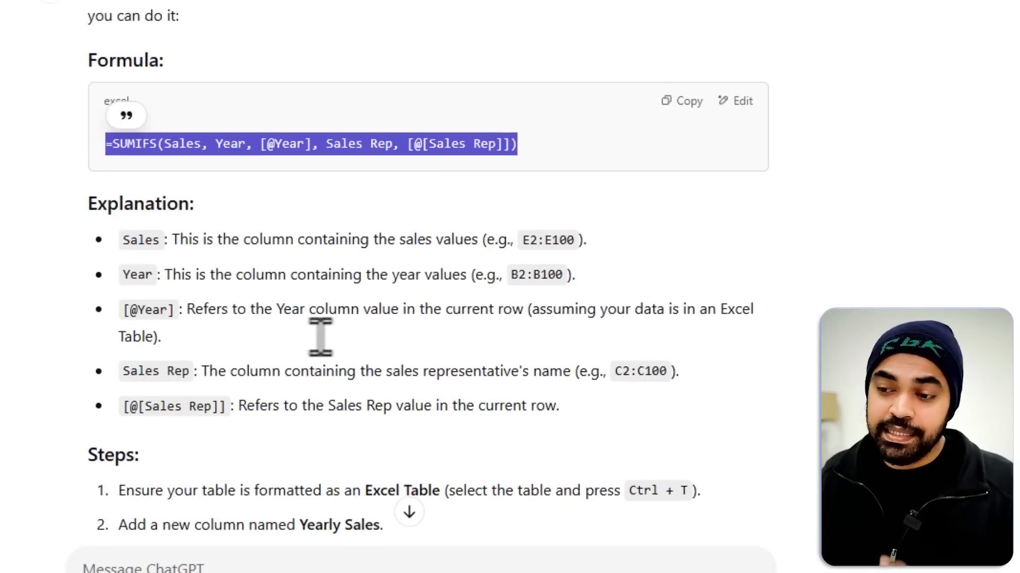
click(322, 349)
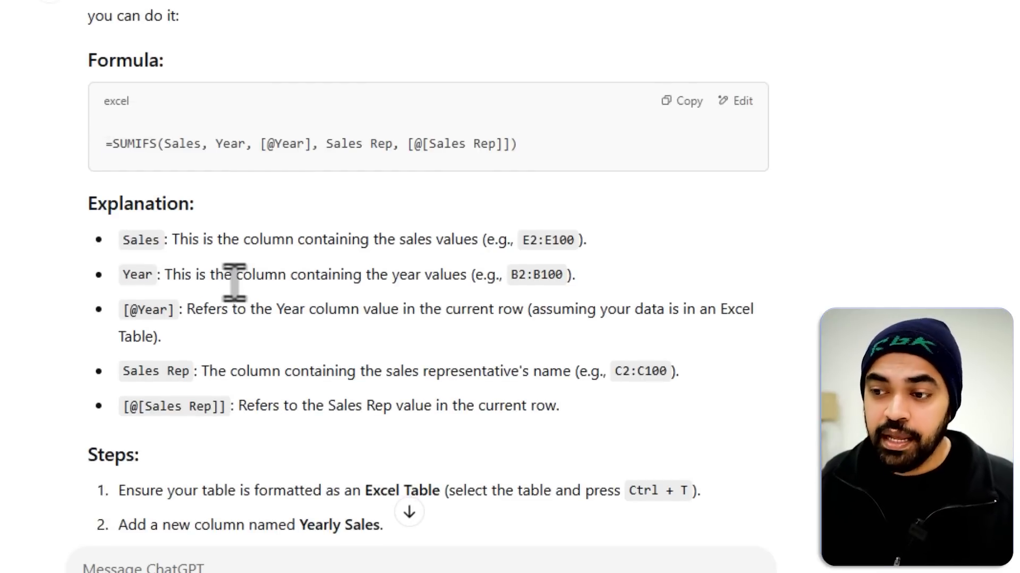
double_click(131, 244)
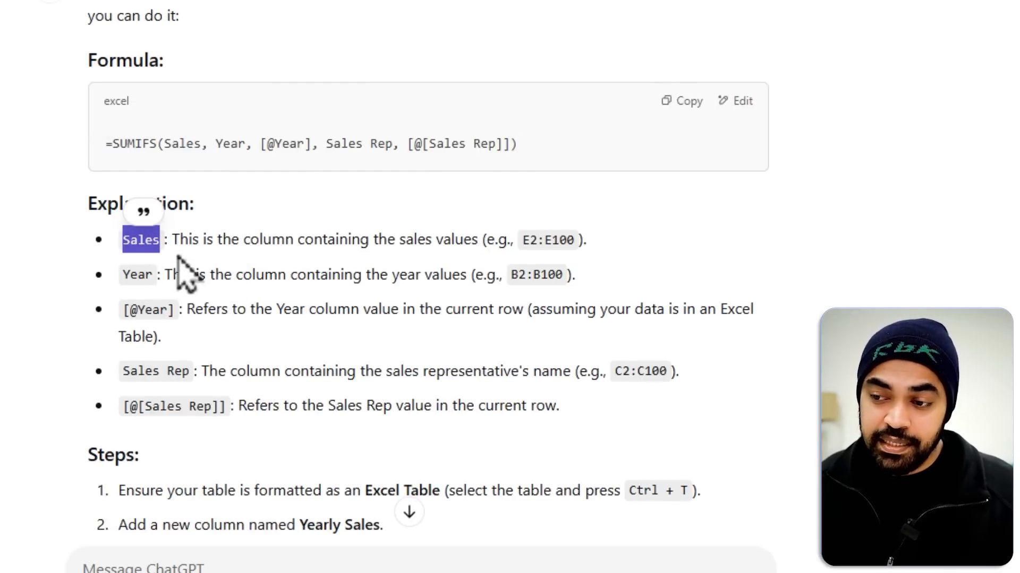
drag(196, 276, 306, 276)
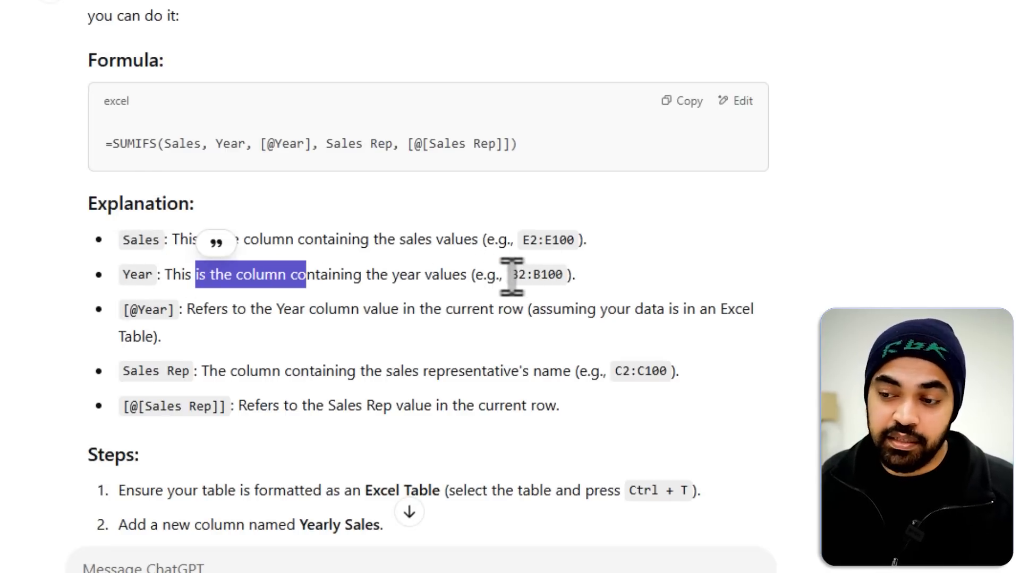
drag(152, 311, 137, 310)
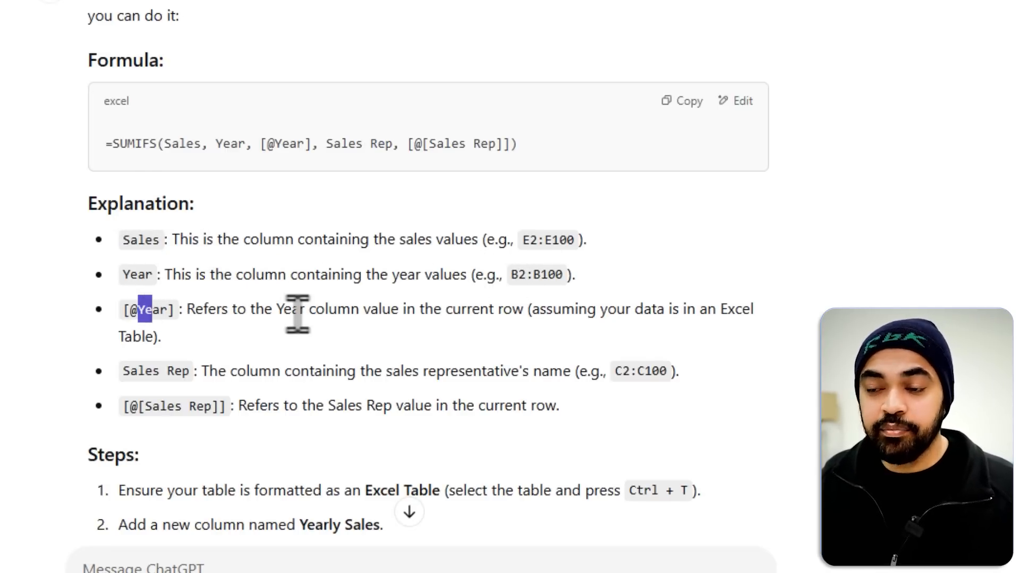
click(315, 374)
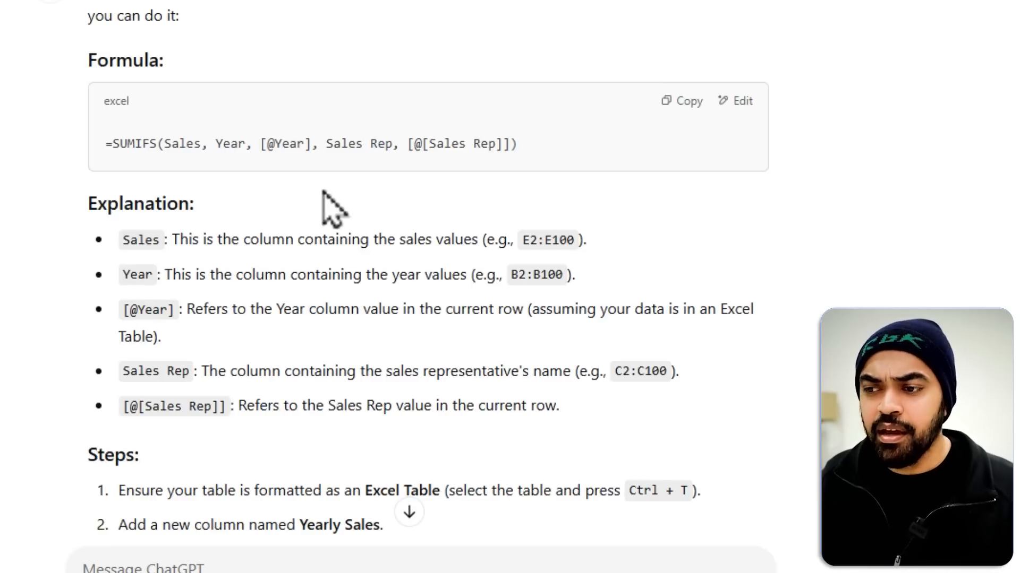
Step: Copy the suggested SUMIFS formula from ChatGPT and switch back to the Excel workbook
click(684, 104)
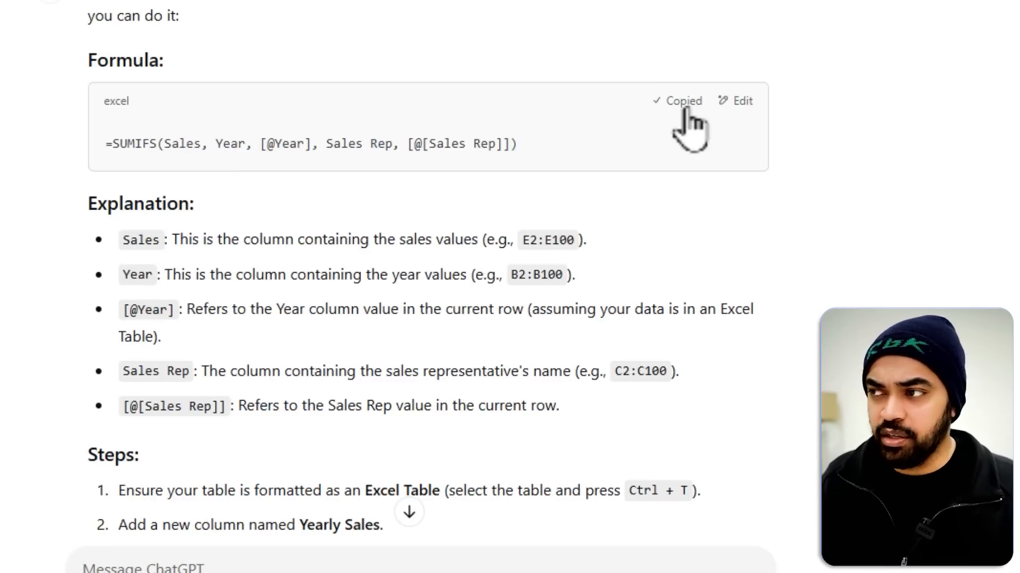
key(alt+Tab)
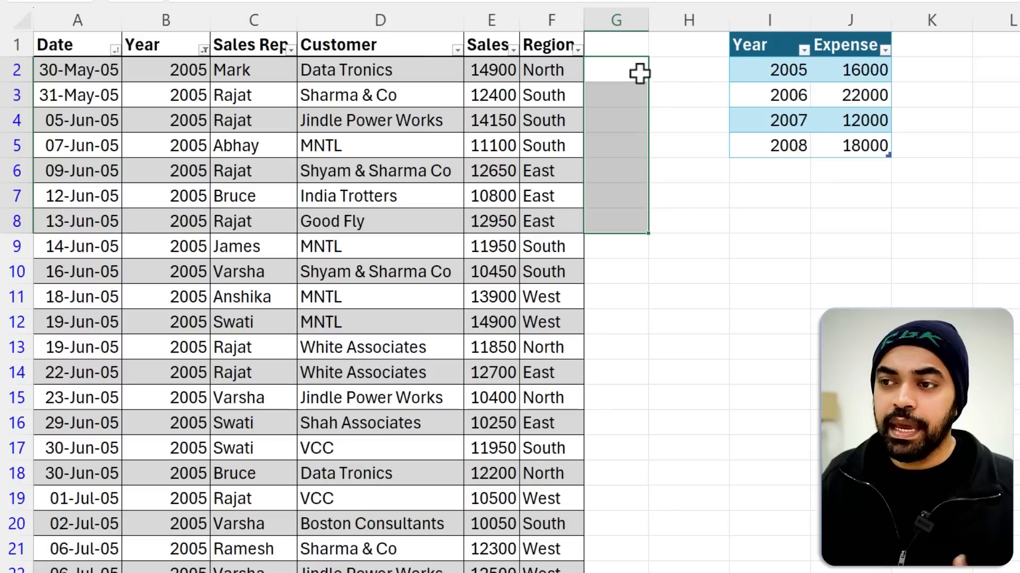
Step: Add a new sales table column headed Yearly Sales in cell G1
click(625, 49)
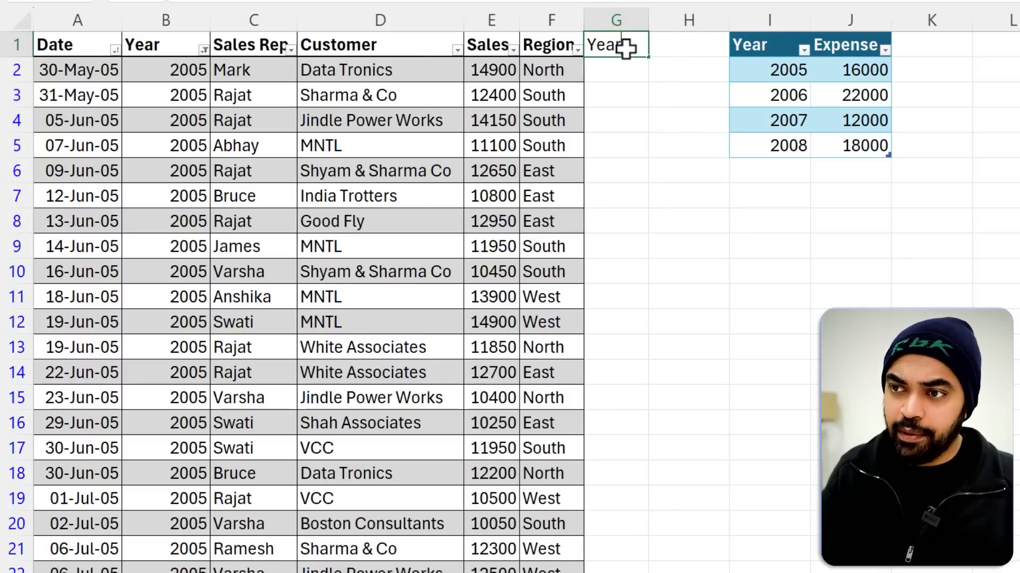
text(Yearly Sales)
key(Return)
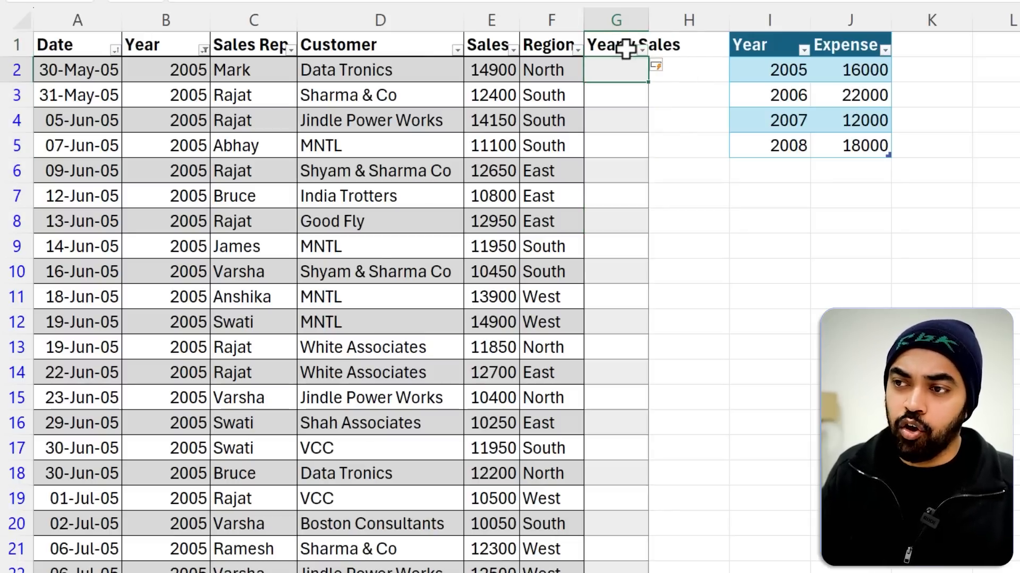
Step: Insert two blank columns at column H, between the sales table and the Year and Expense table
key(Up)
key(Right)
key(alt+i)
key(c)
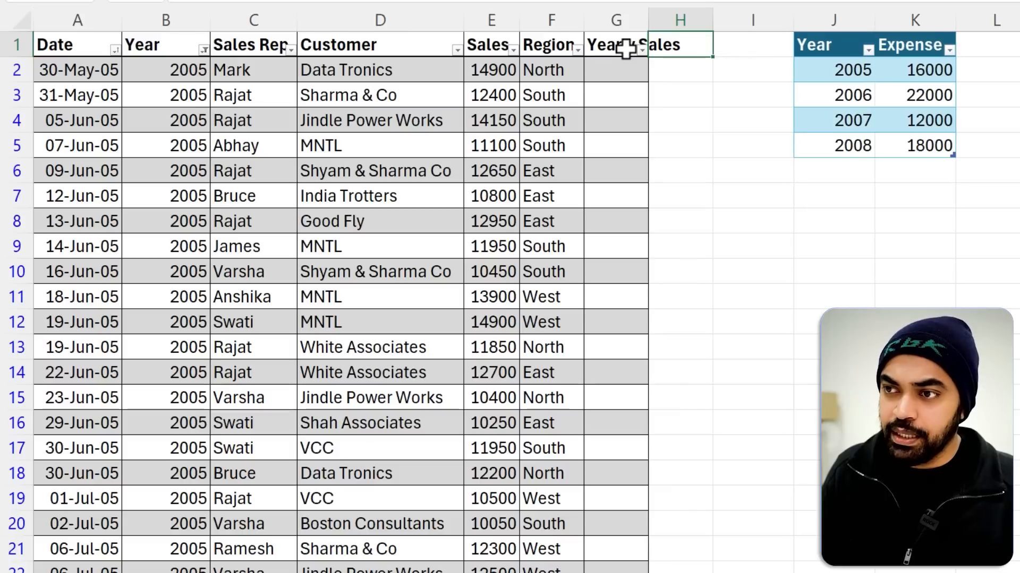
key(alt+i)
key(c)
click(611, 66)
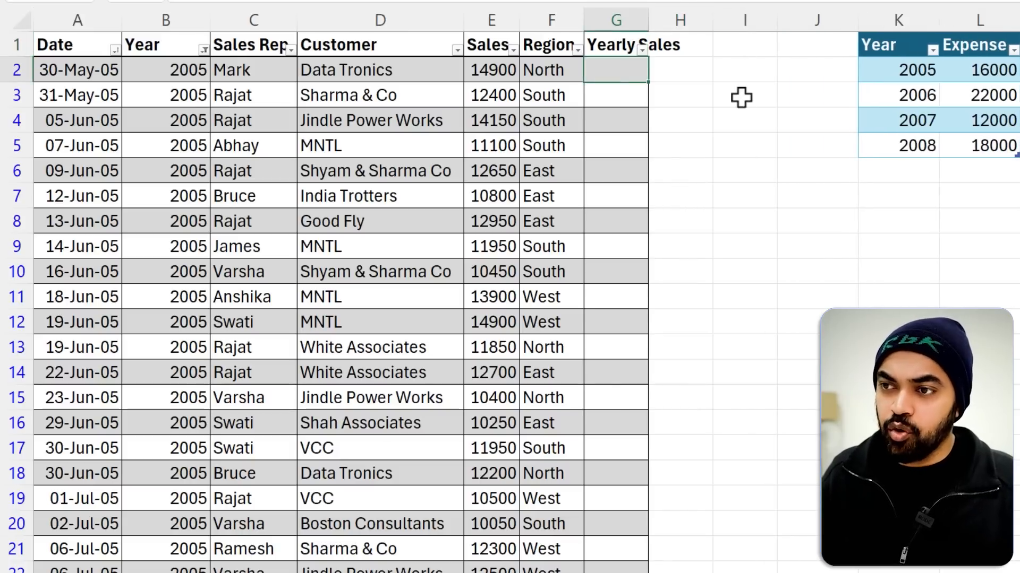
key(ctrl+v)
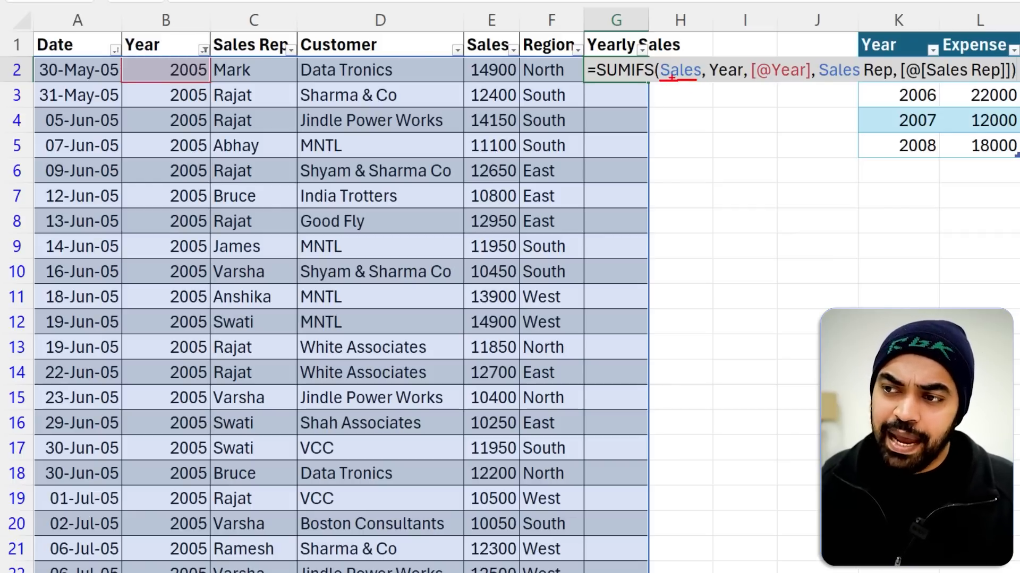
key(Escape)
key(Return)
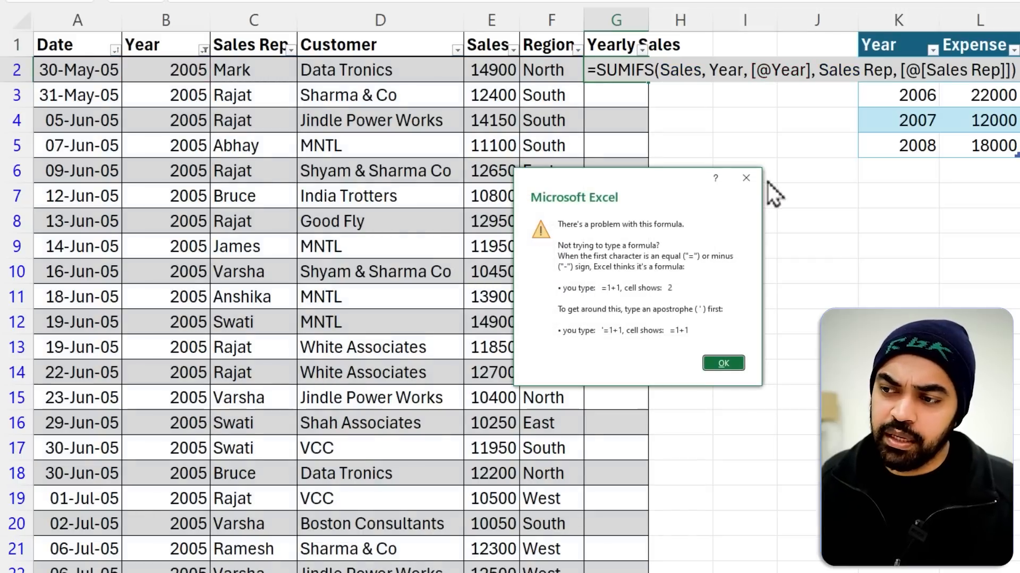
key(Return)
key(Escape)
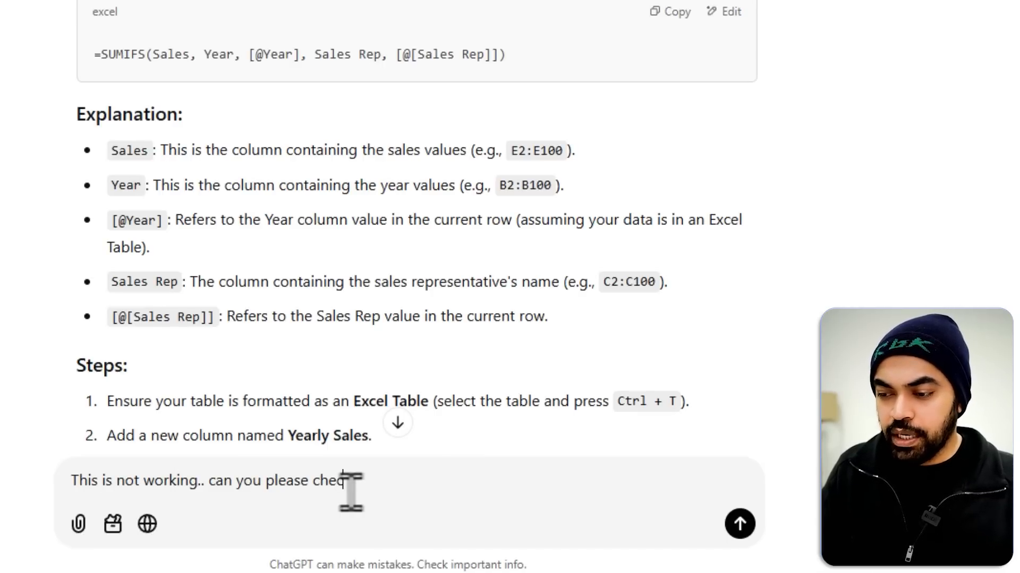
Step: Switch to ChatGPT, report that the formula is not working, ask it to check again, and read the new explanation
text(la again)
key(Return)
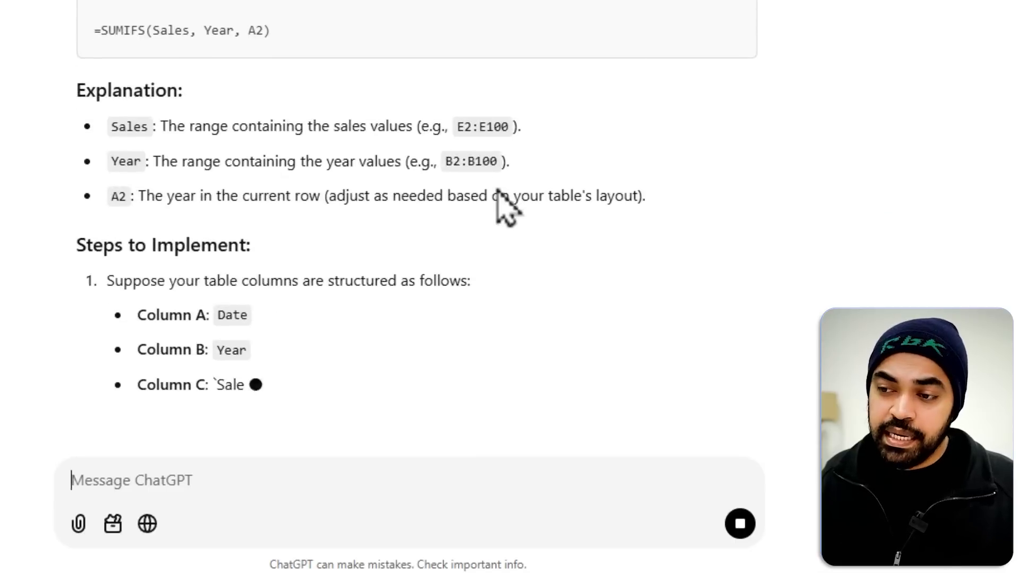
drag(196, 91, 330, 91)
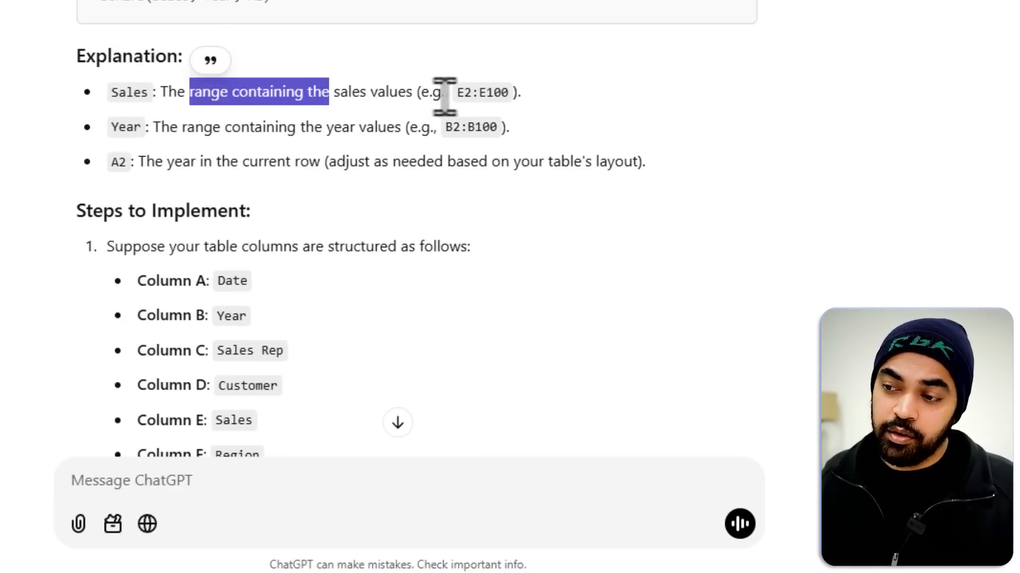
Step: Copy ChatGPT's corrected formula =SUMIFS(Sales, Year, A2), switch to Excel, and paste it into cell G2
drag(465, 91, 508, 91)
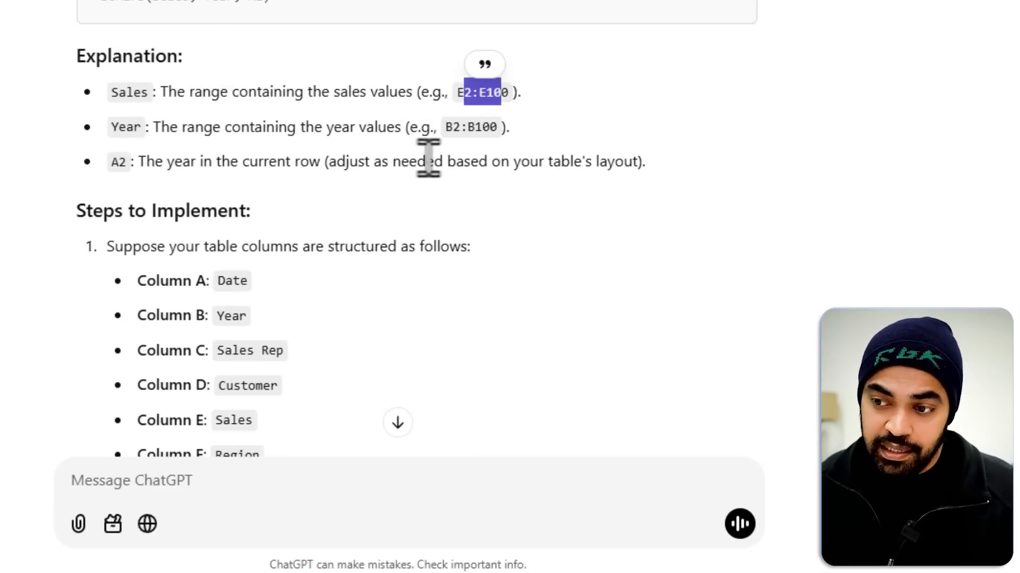
click(510, 151)
drag(446, 128, 490, 128)
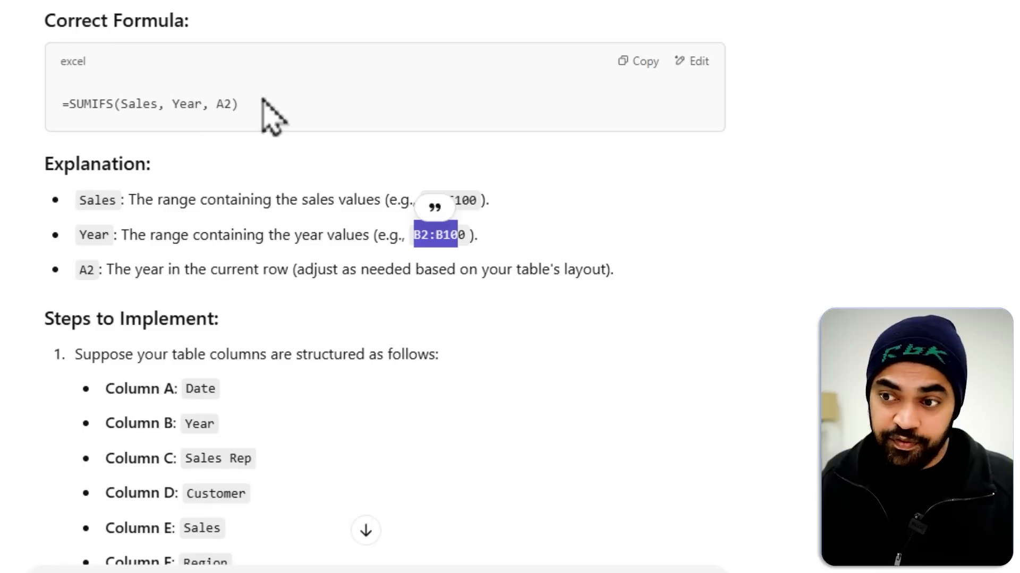
drag(240, 105, 62, 104)
key(ctrl+c)
key(alt+Tab)
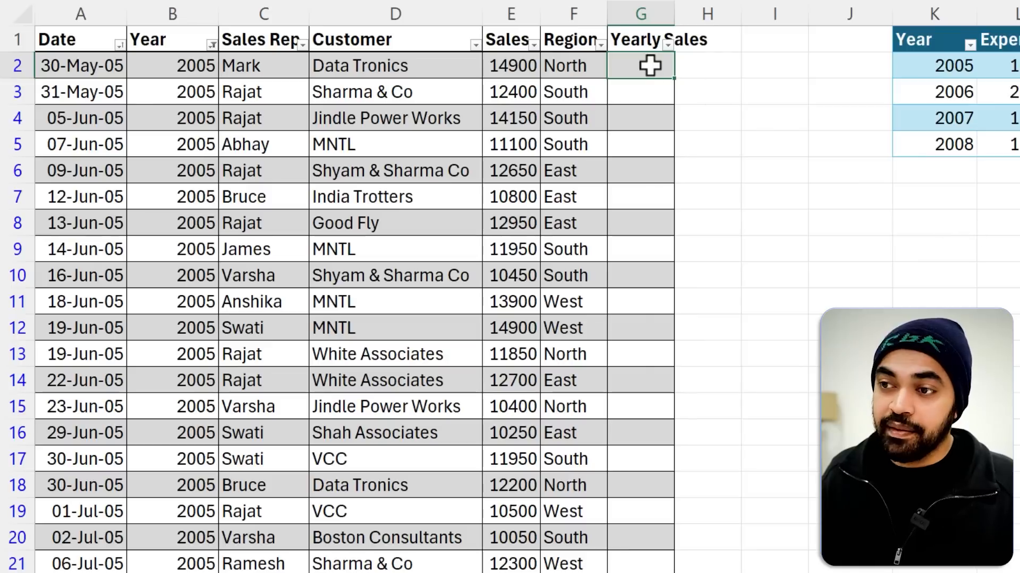
key(ctrl+v)
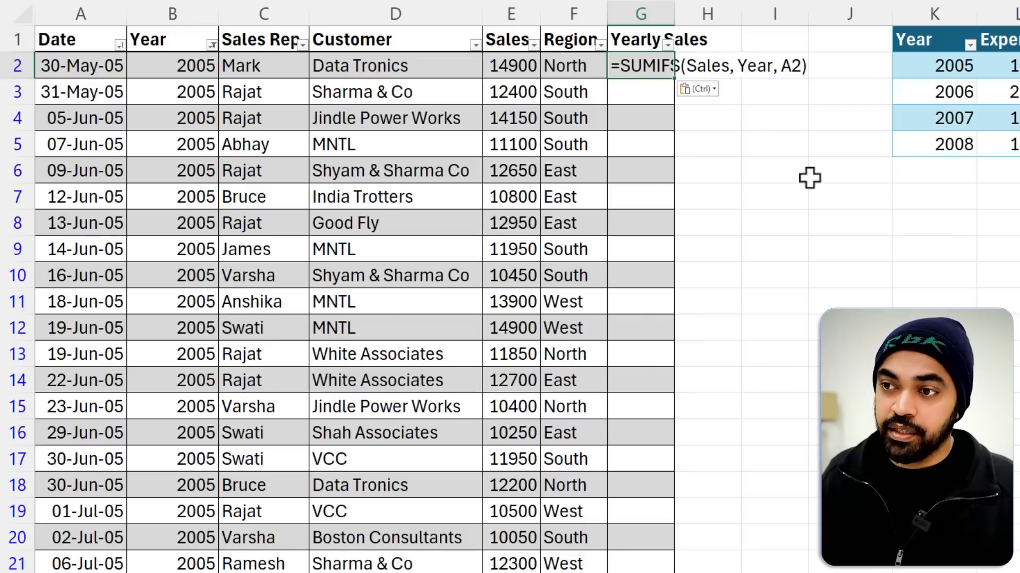
key(F2)
key(ctrl+Left)
key(ctrl+Left)
key(ctrl+Left)
key(ctrl+Left)
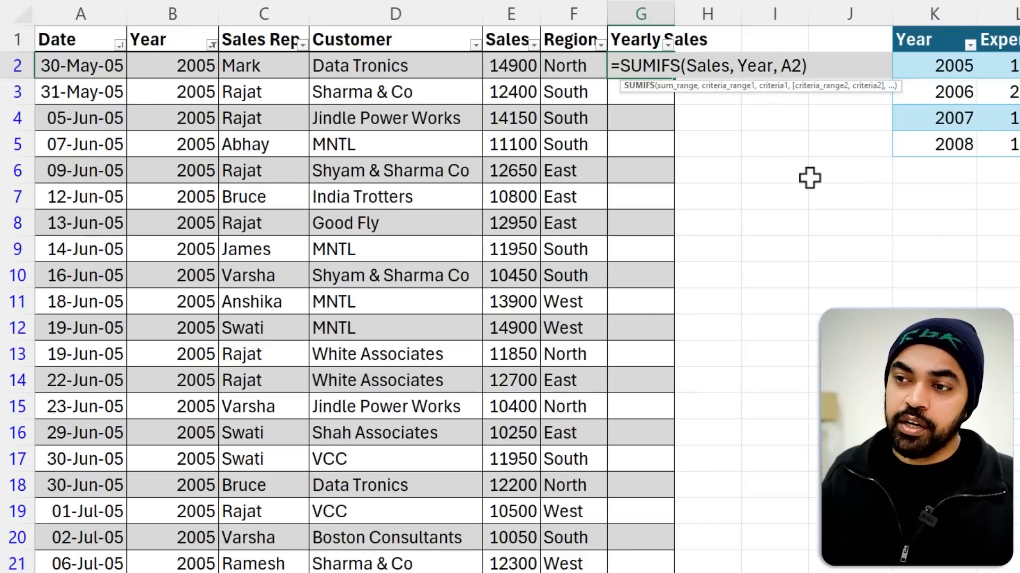
key(ctrl+Right)
key(ctrl+Right)
key(ctrl+shift+Right)
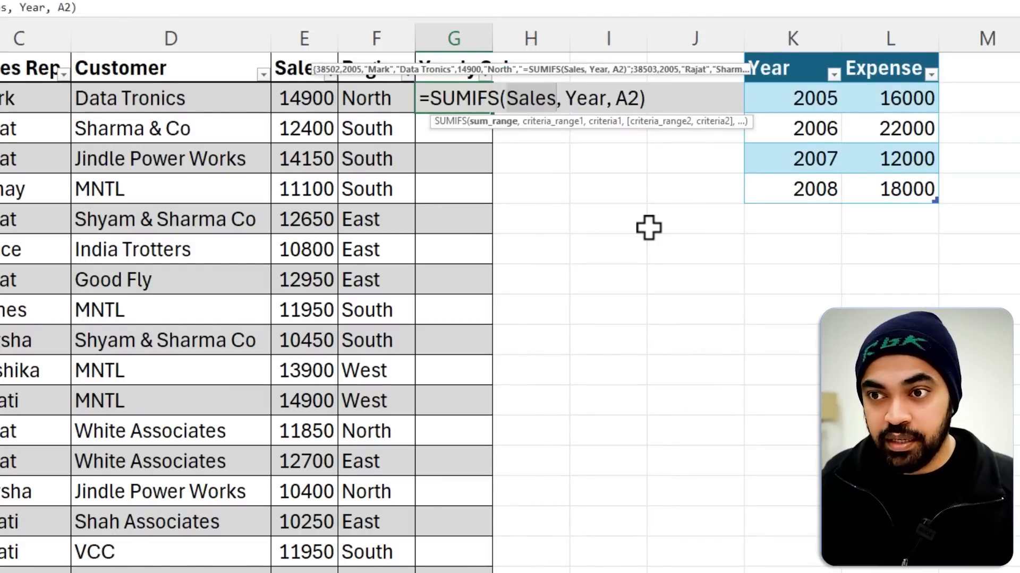
click(327, 68)
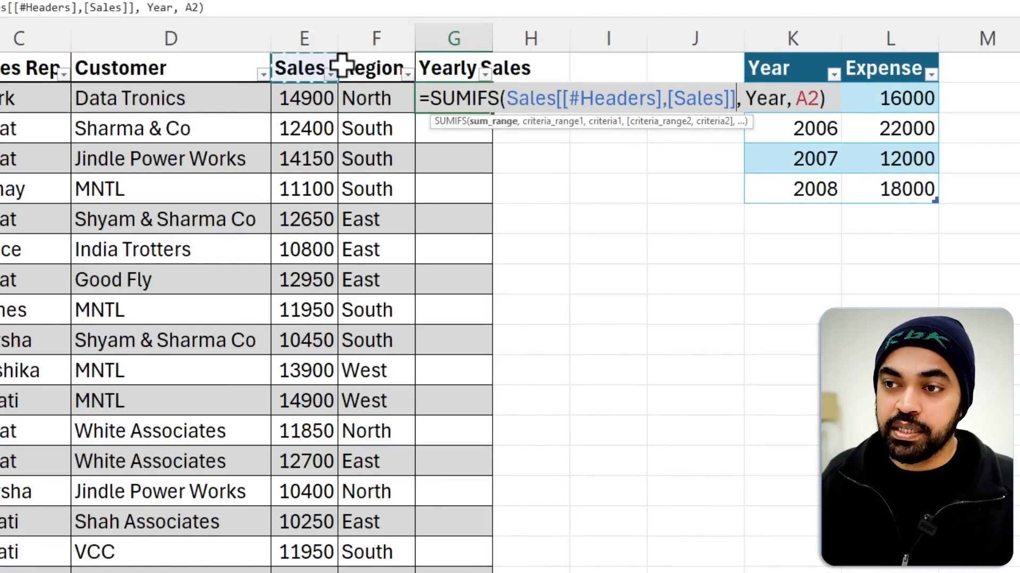
key(Down)
key(ctrl+shift+Down)
key(ctrl+BackSpace)
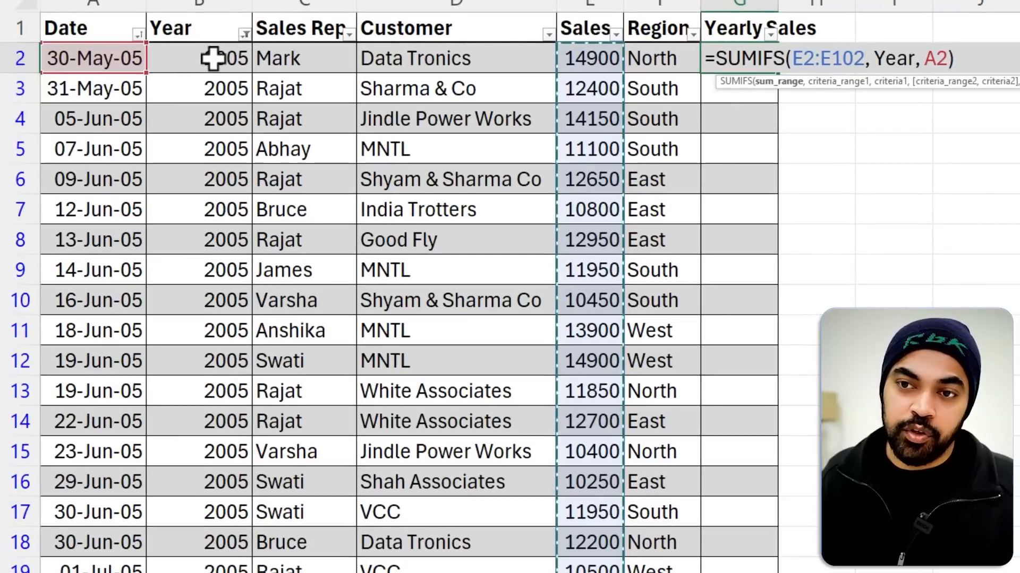
key(Escape)
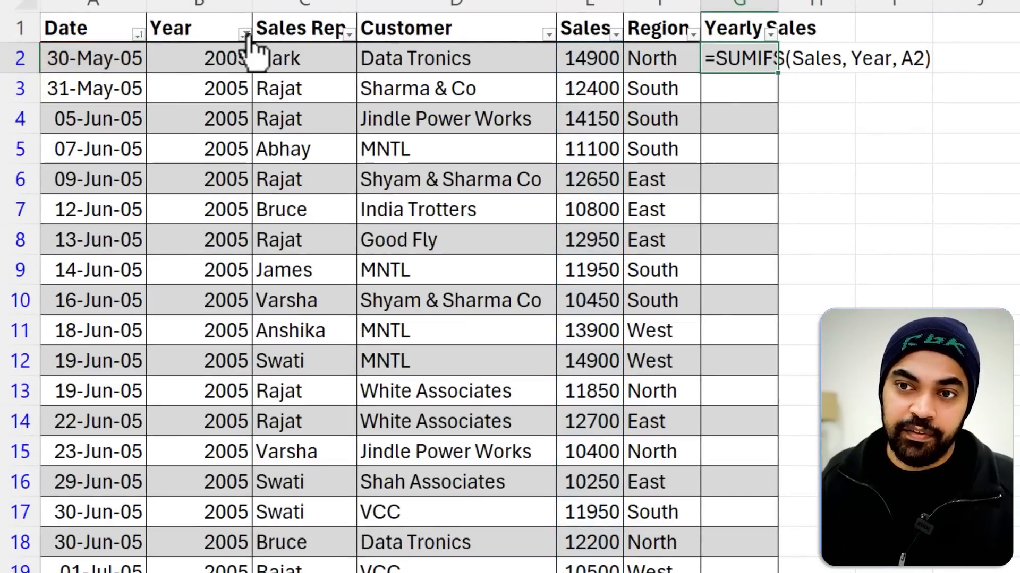
Step: Clear the Year column's filter and replace Sales in G2's SUMIFS formula with the Sales column's full data range, [Sales]
click(168, 46)
click(130, 152)
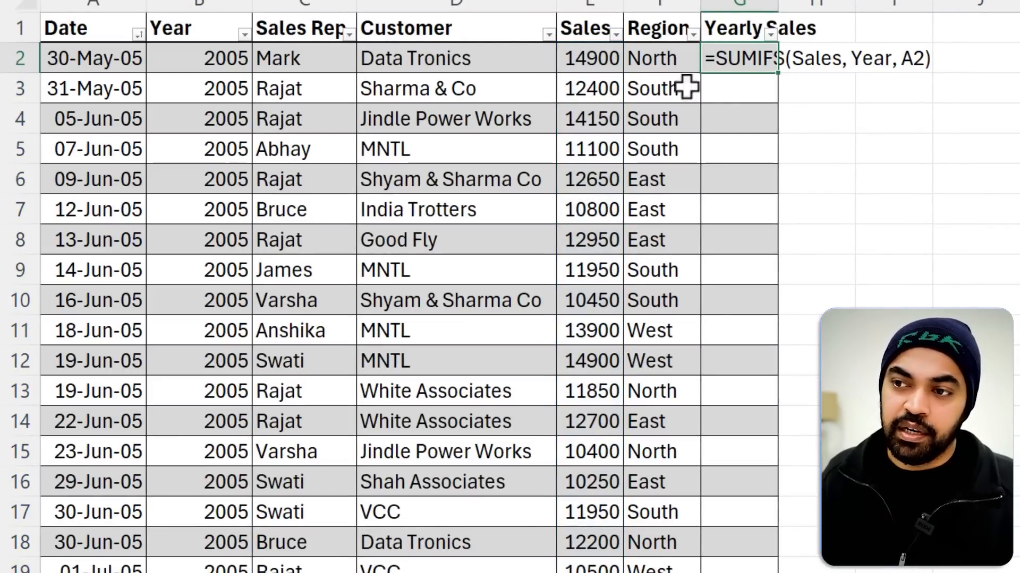
double_click(776, 61)
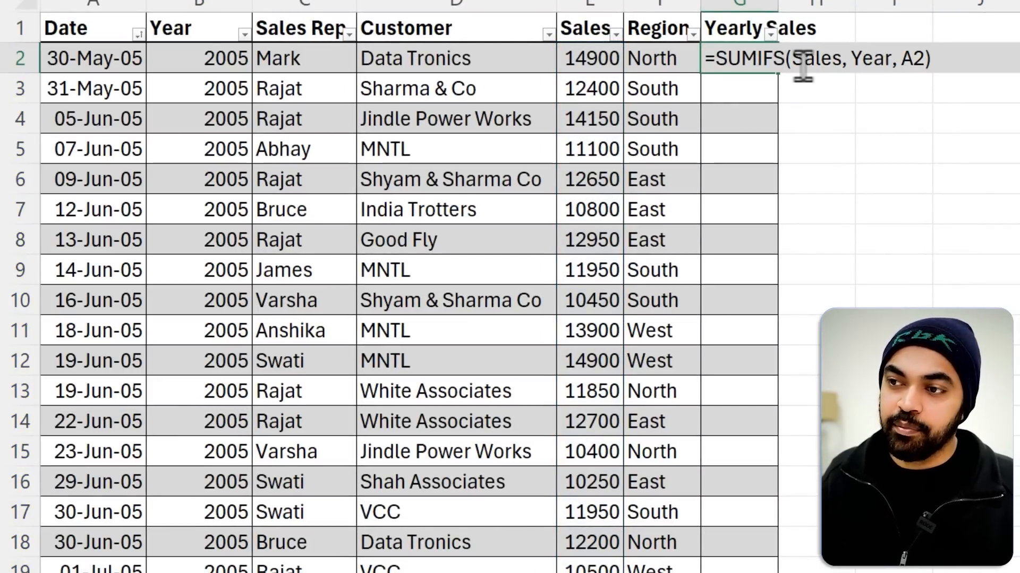
double_click(802, 60)
key(BackSpace)
click(601, 54)
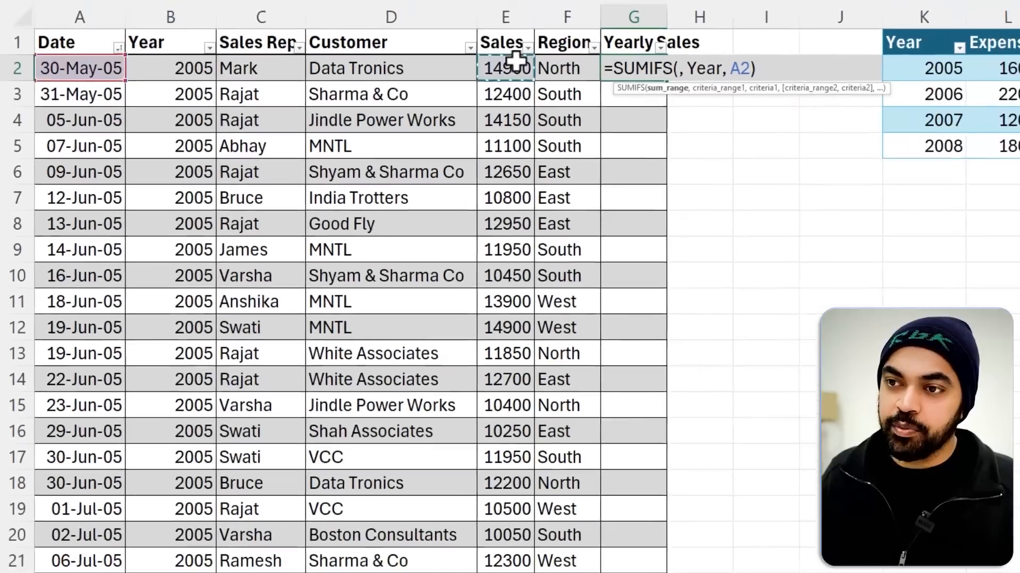
key(ctrl+shift+Down)
key(Return)
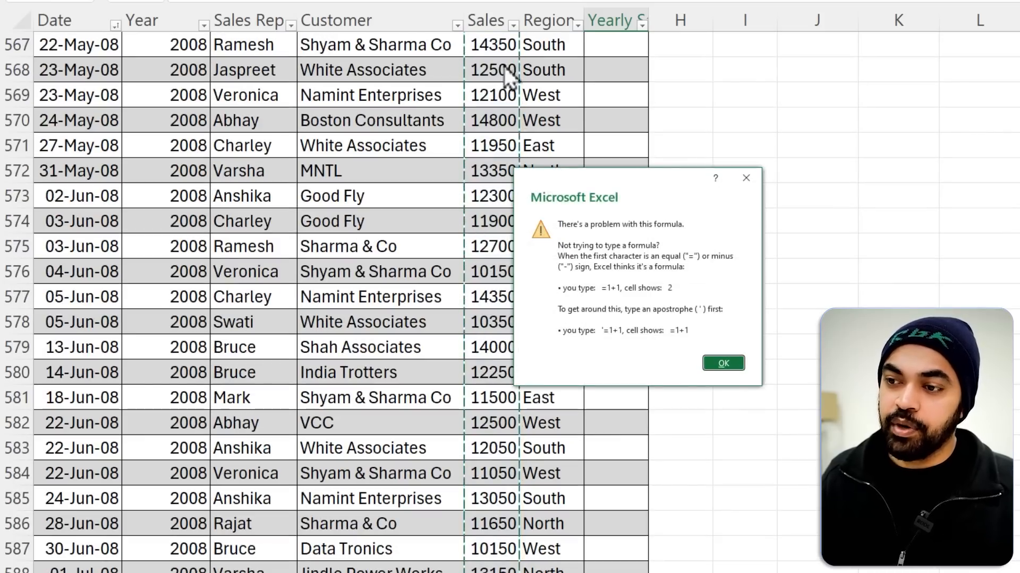
click(723, 364)
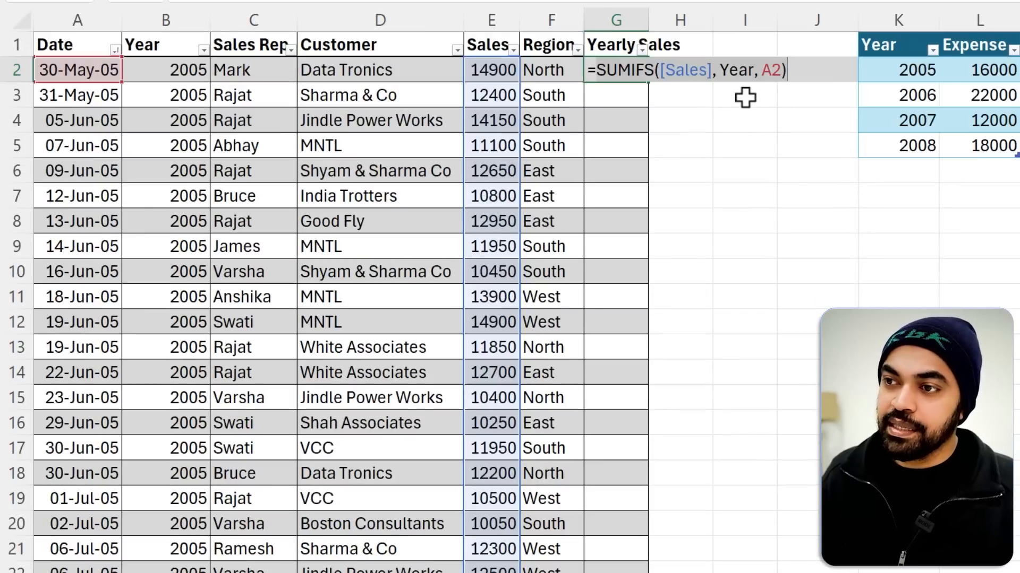
Step: Replace the Year argument in G2's SUMIFS formula with the full data range of the Year column
double_click(744, 70)
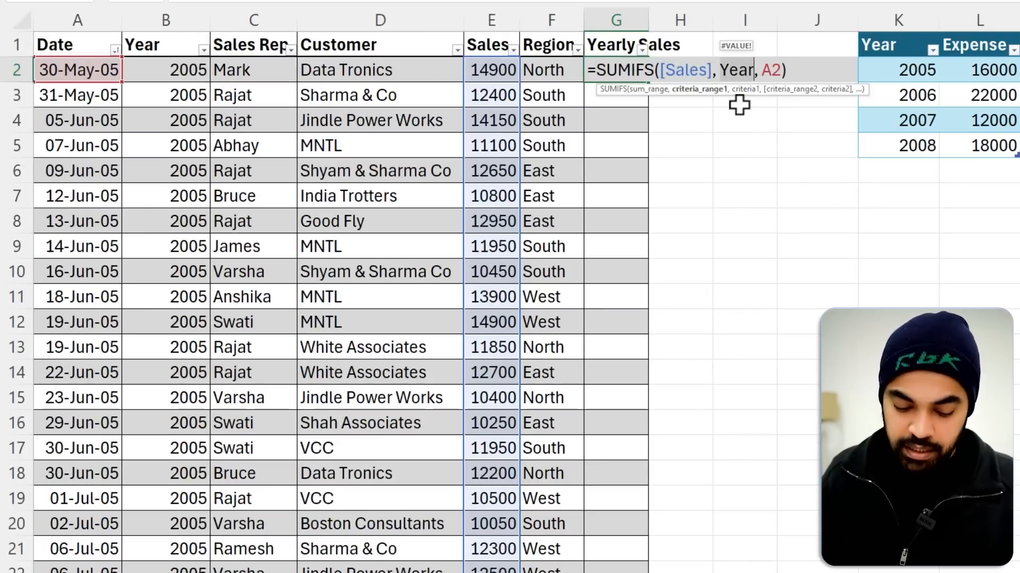
key(BackSpace)
click(149, 70)
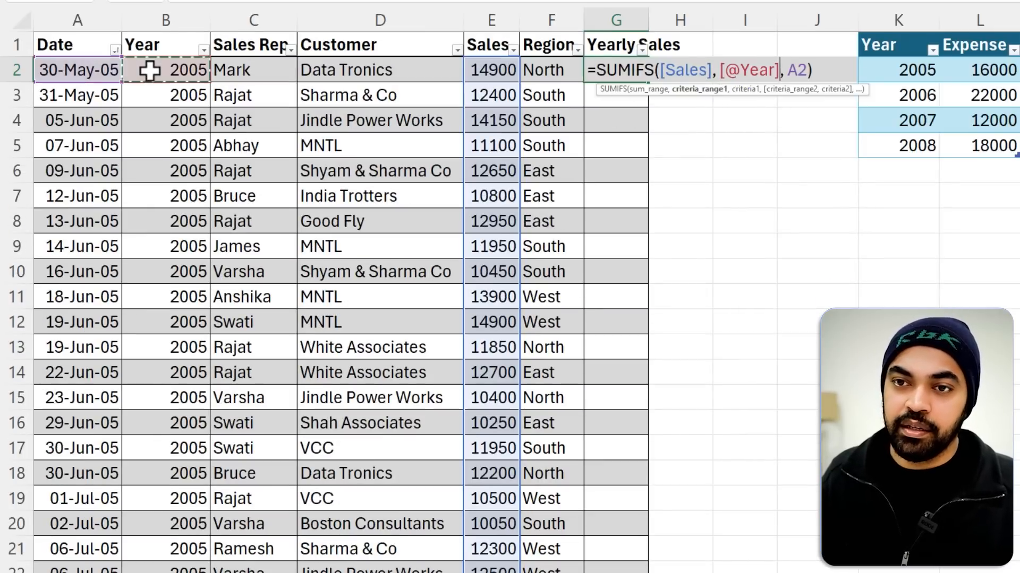
key(ctrl+shift+Down)
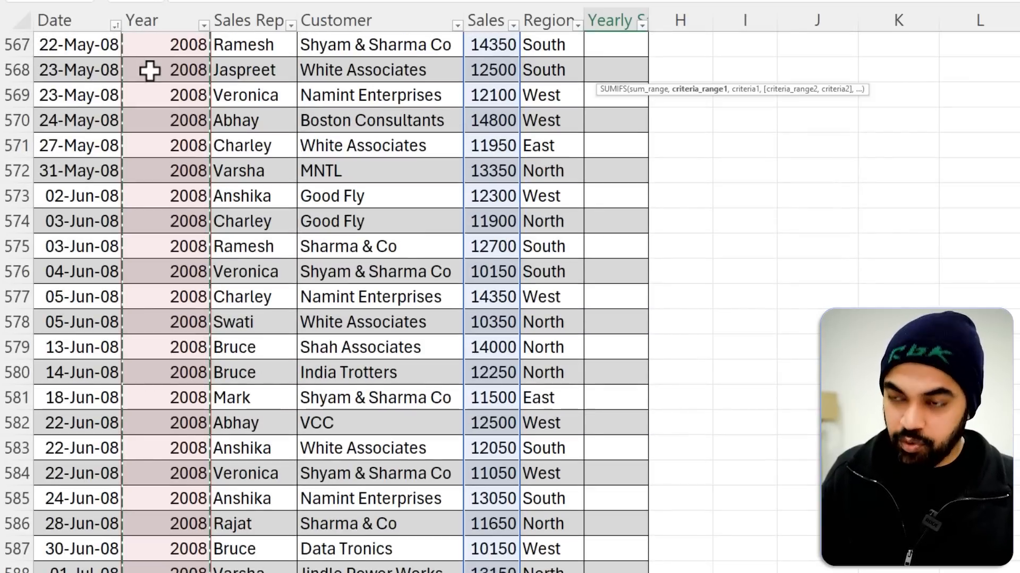
text(,)
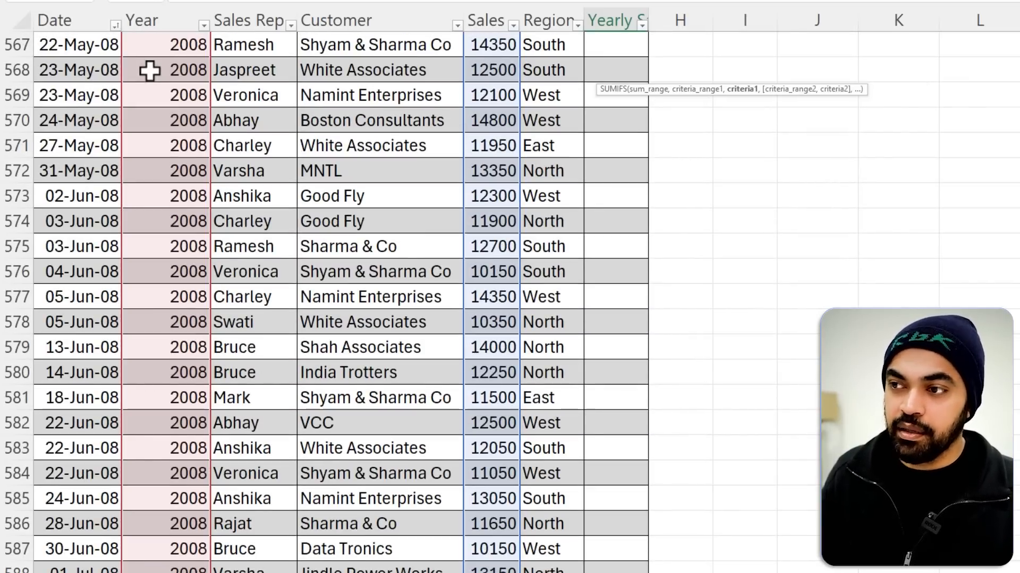
key(Left)
key(Left)
key(Left)
key(Left)
key(Left)
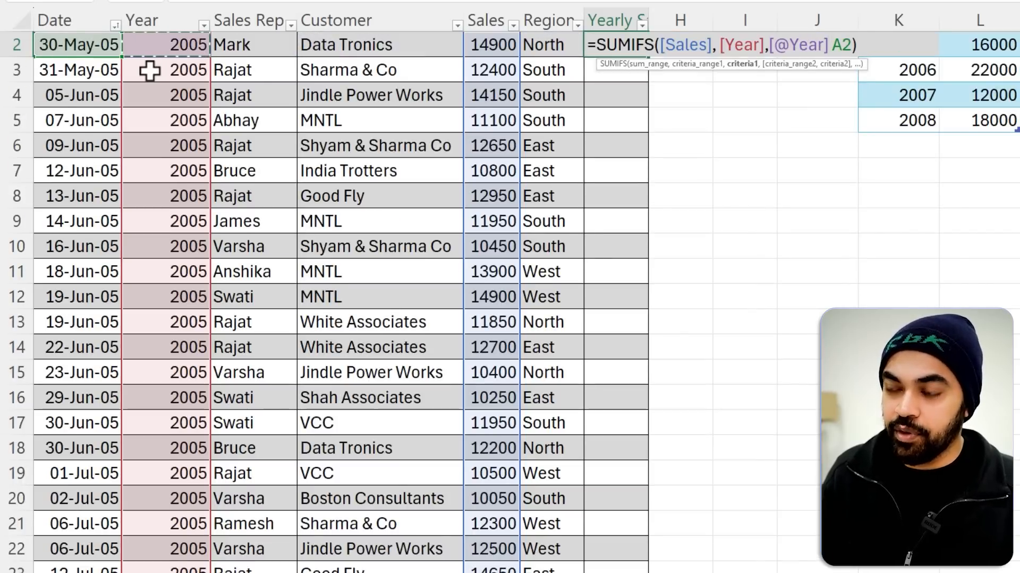
text())
key(Return)
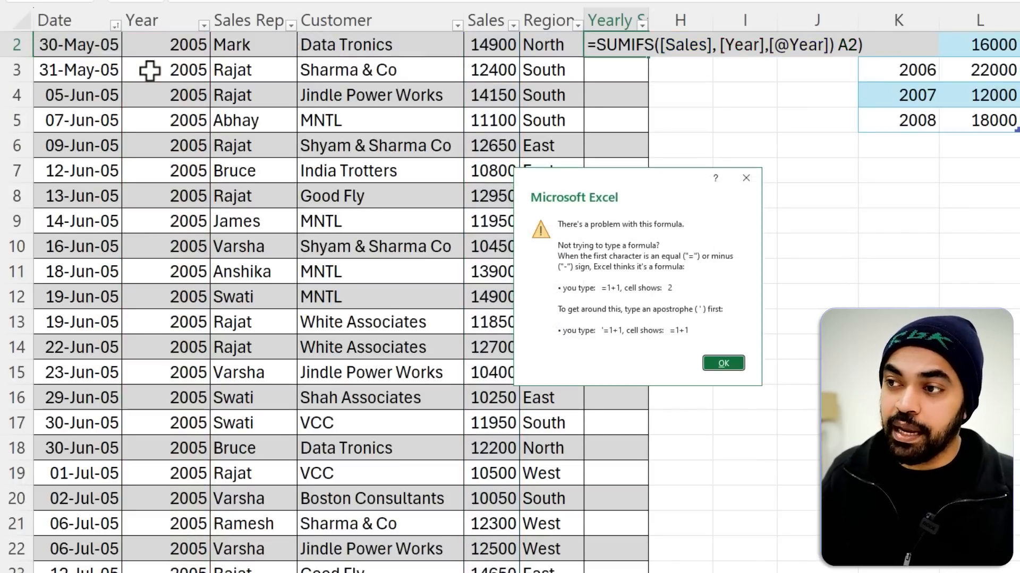
key(Return)
key(BackSpace)
key(BackSpace)
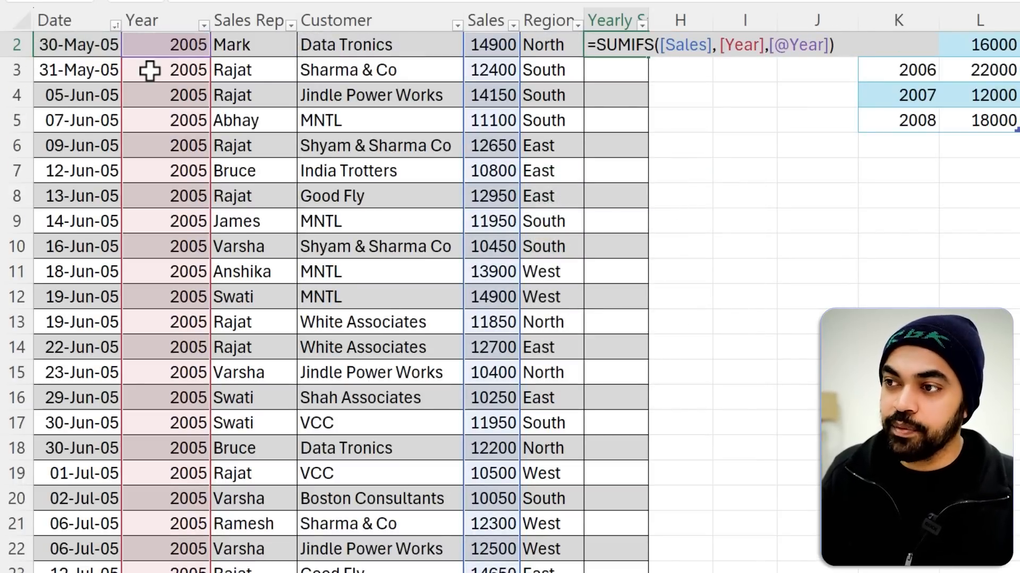
key(Return)
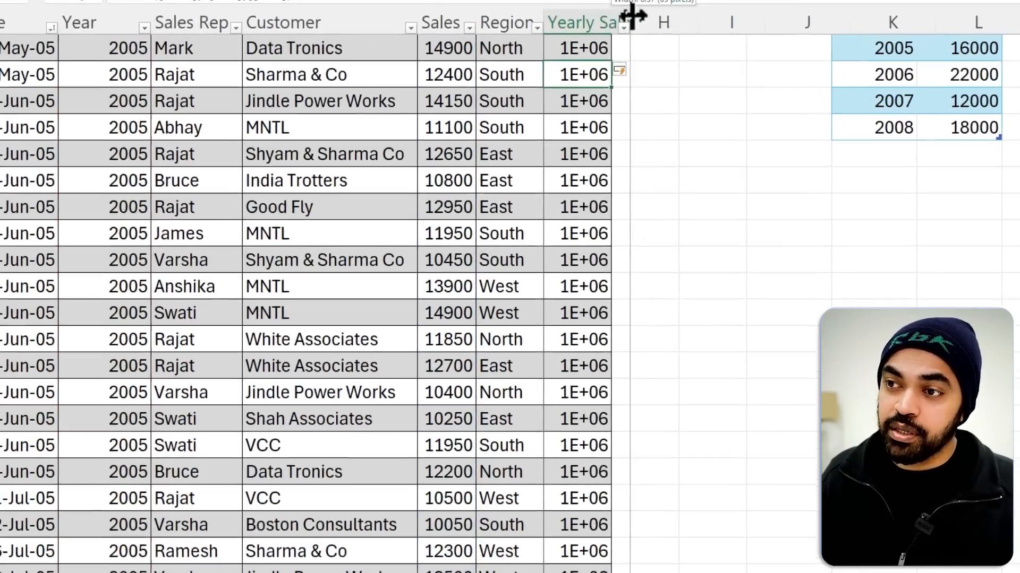
Step: Fit column G's width to its numbers and check the distinct Yearly Sales values in the column's filter list
double_click(647, 13)
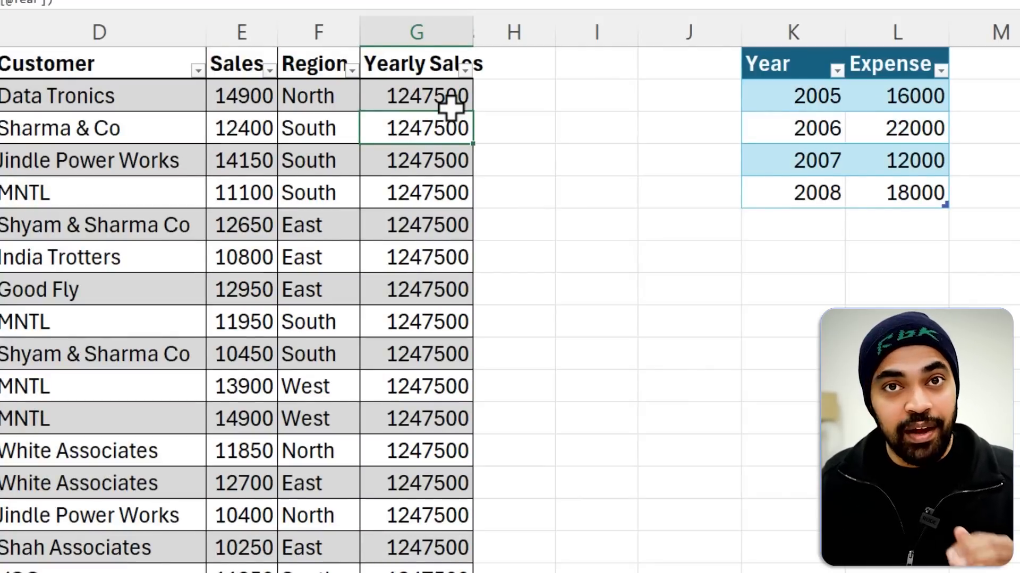
click(465, 70)
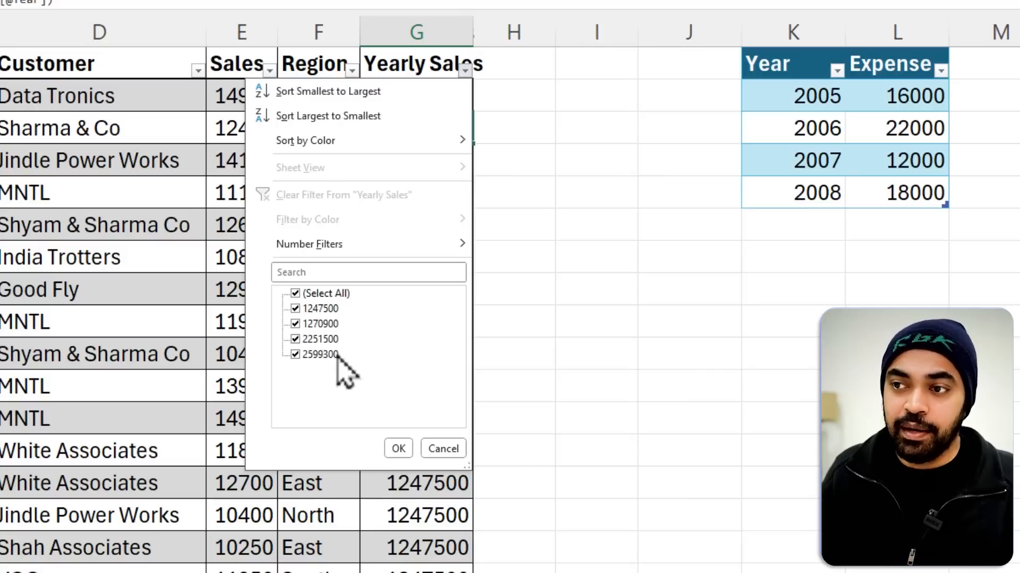
key(Escape)
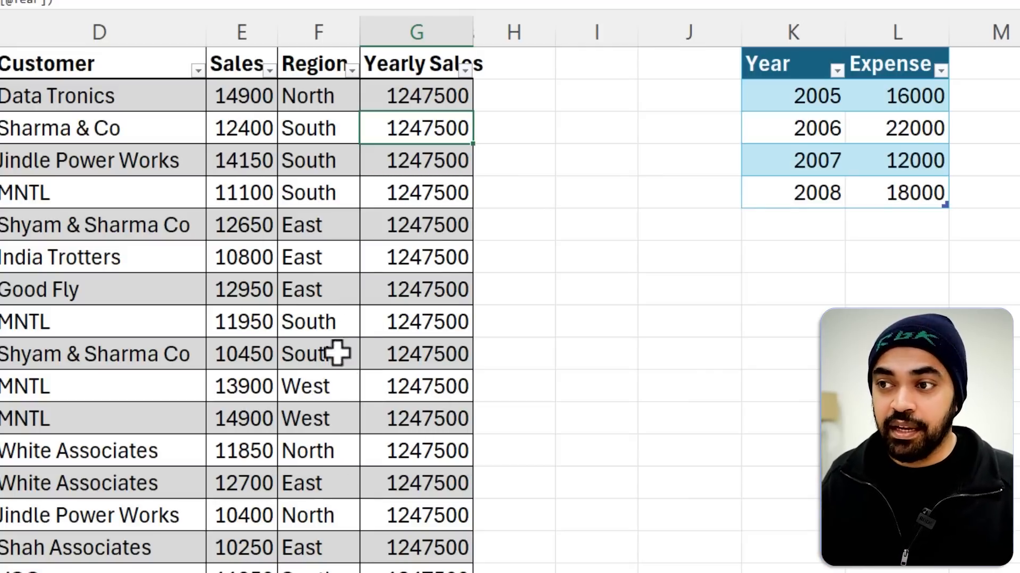
Step: Add a new sales table column headed Allocation in cell H1
click(509, 51)
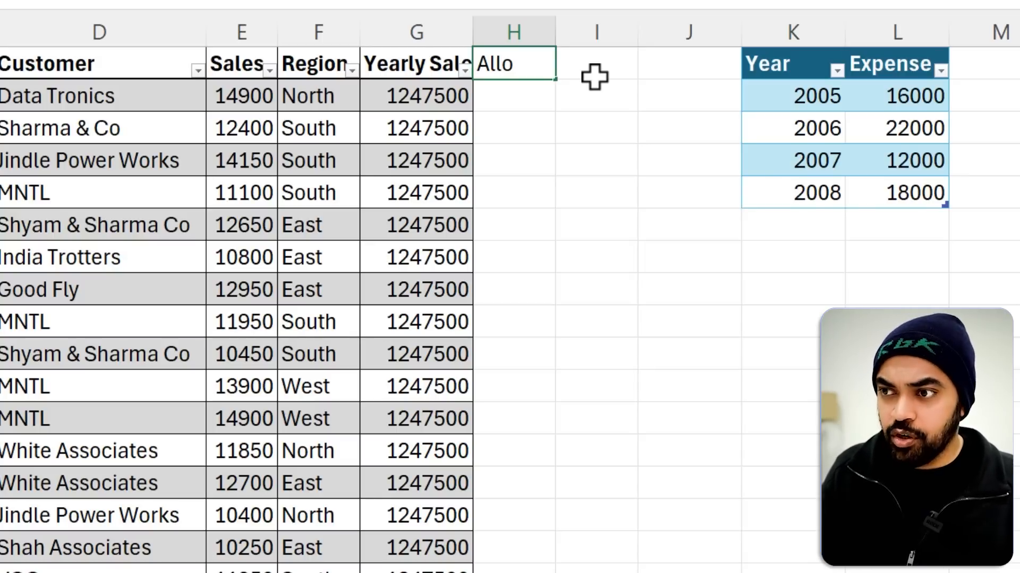
text(Allocation)
key(Return)
Step: Enter a formula in H2 that divides the row's Sales by its Yearly Sales
text(=)
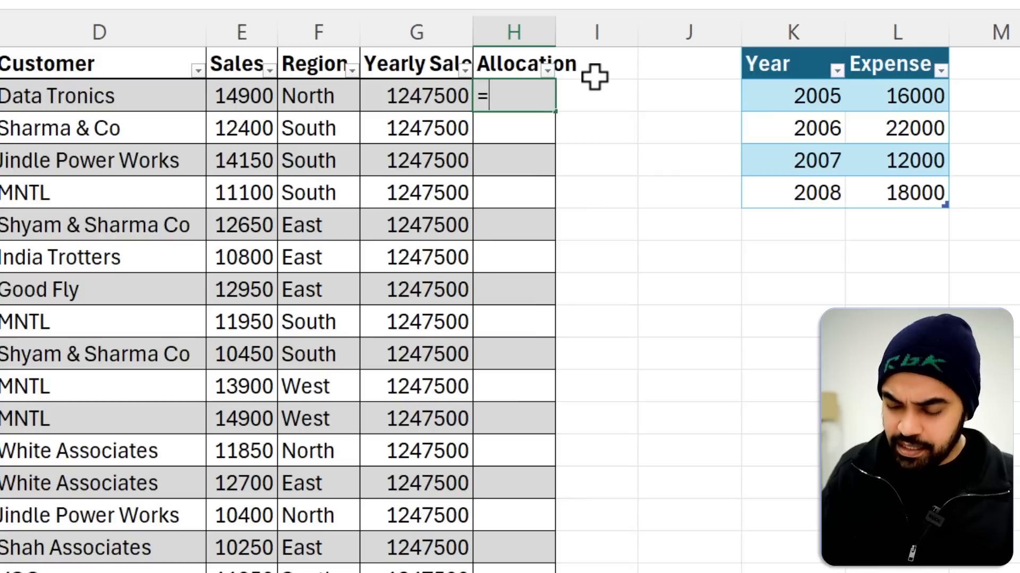
key(Left)
key(Left)
key(Left)
text(/)
key(Left)
key(Left)
key(Right)
key(Return)
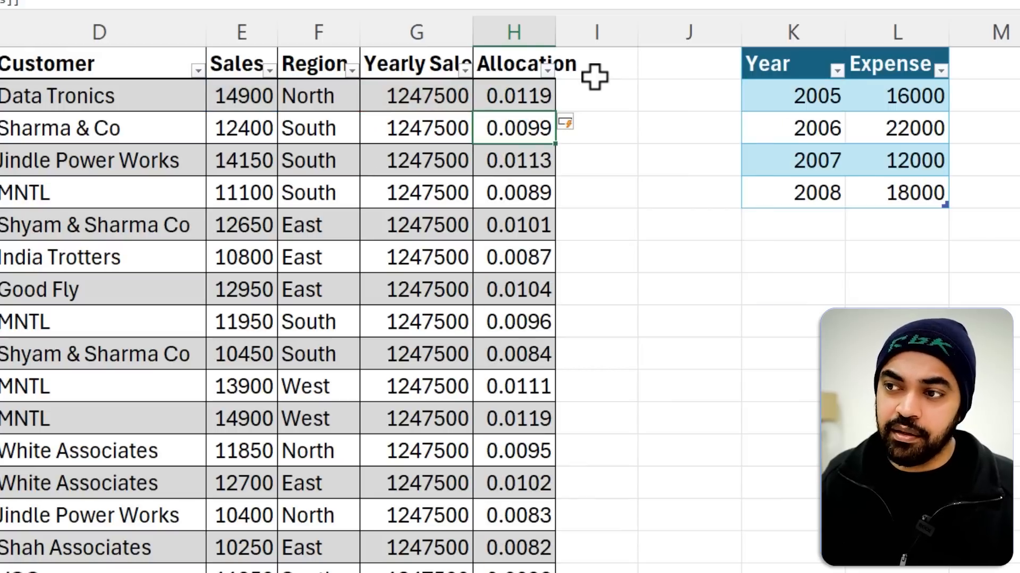
Step: Fit column H's width to its contents and format all Allocation values as percentages with two decimal places
double_click(556, 32)
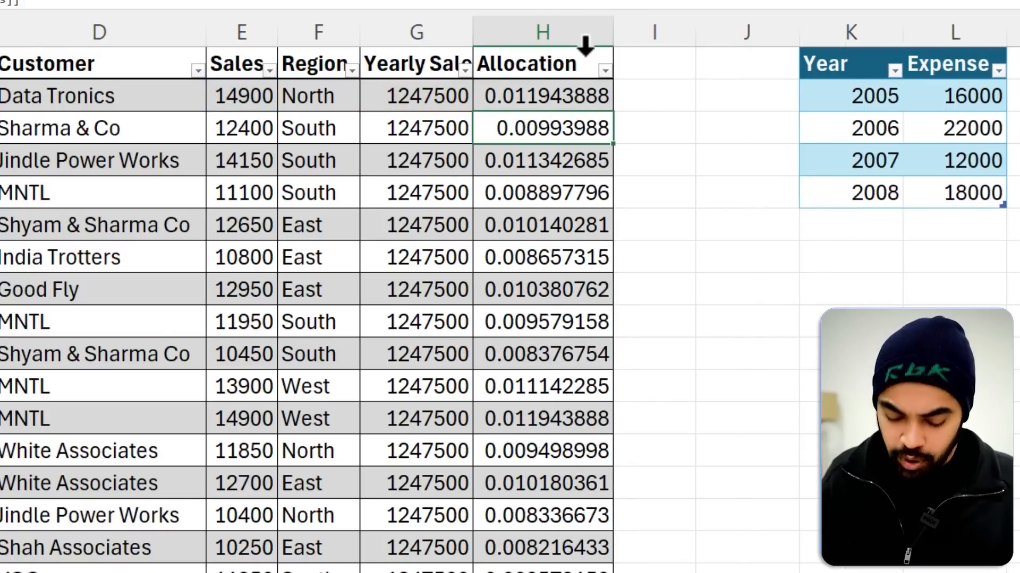
key(ctrl+shift+Down)
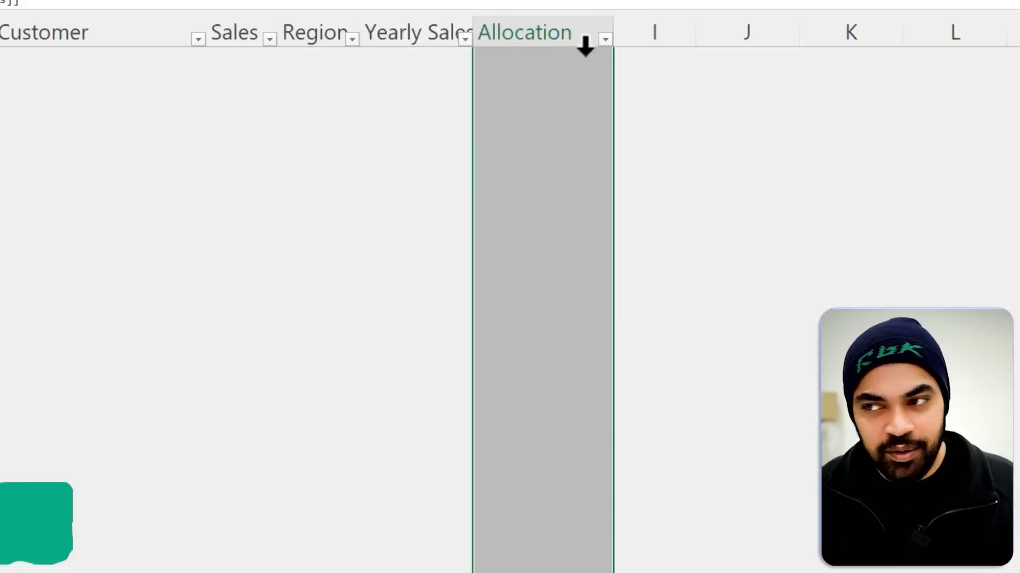
key(ctrl+shift+5)
scroll(584, 90, up, 1)
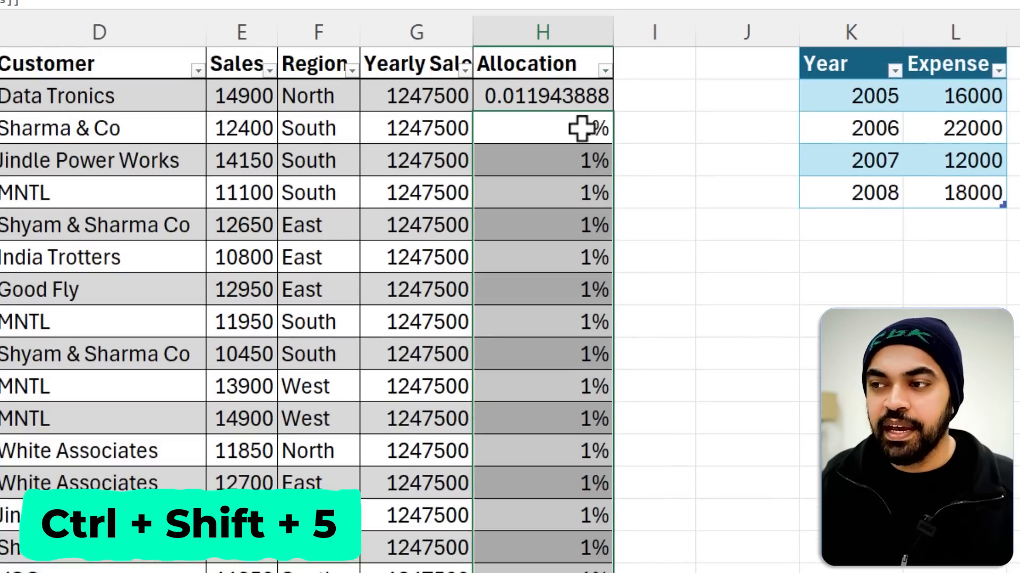
click(594, 96)
key(ctrl+shift+5)
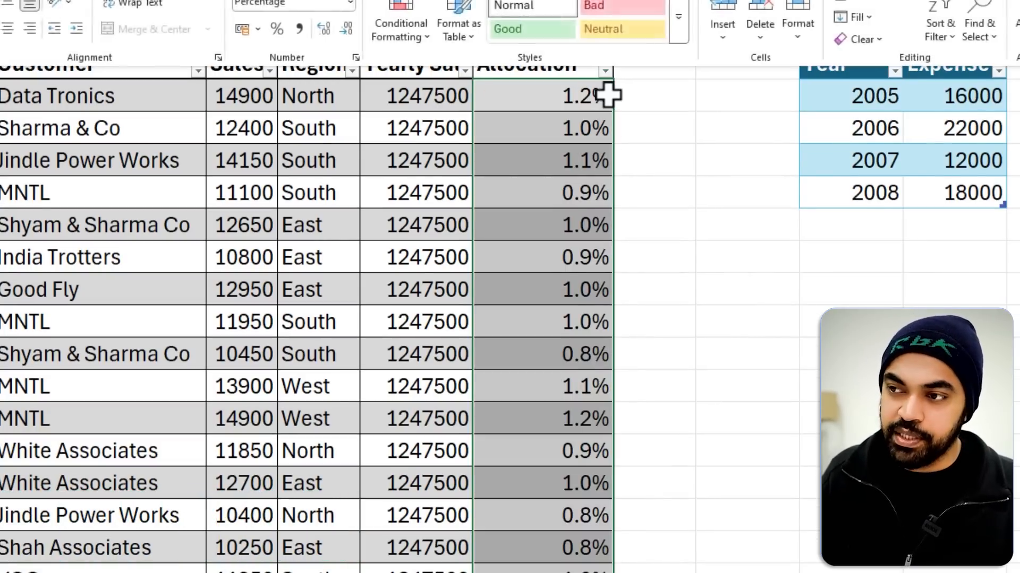
key(alt+h+0)
click(632, 155)
click(569, 97)
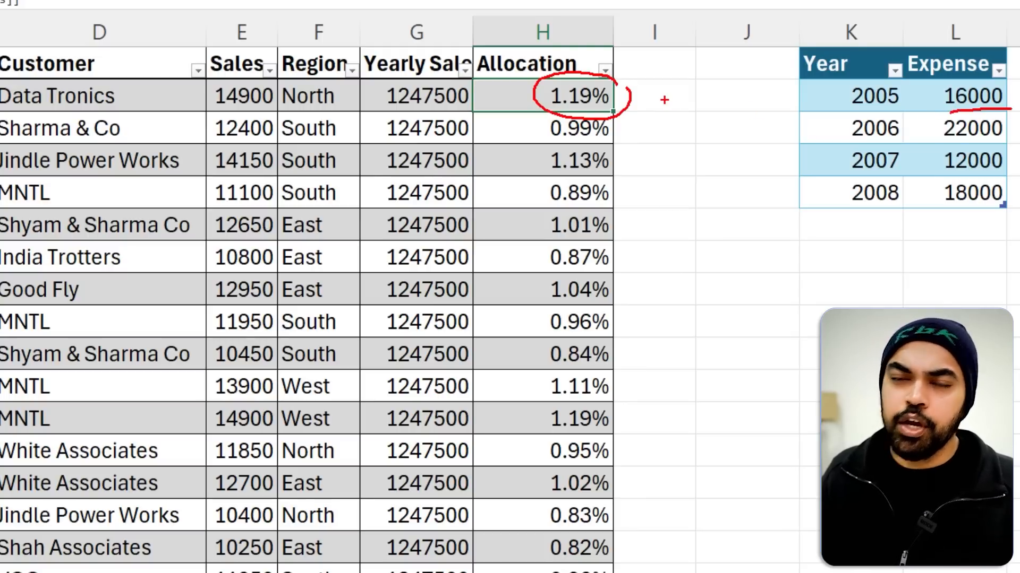
mouse_move(677, 98)
mouse_down()
mouse_move(705, 197)
mouse_move(709, 362)
mouse_move(694, 564)
mouse_up()
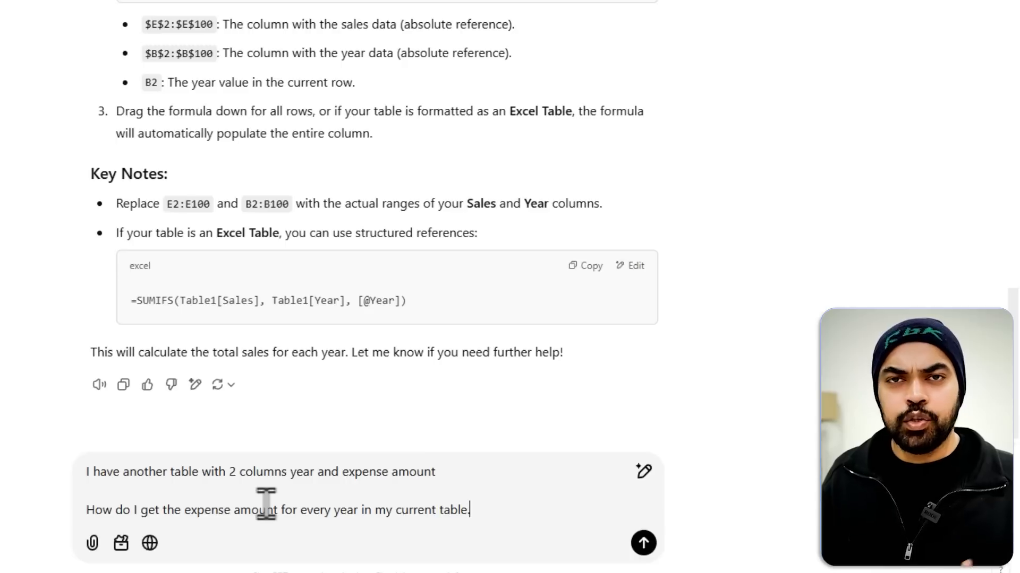
Step: Review and send ChatGPT the question about getting every year's expense amount into the current table from another table with year and expense amount
drag(100, 471, 346, 470)
click(346, 470)
drag(279, 471, 421, 471)
click(424, 471)
drag(116, 510, 373, 511)
click(429, 509)
click(518, 511)
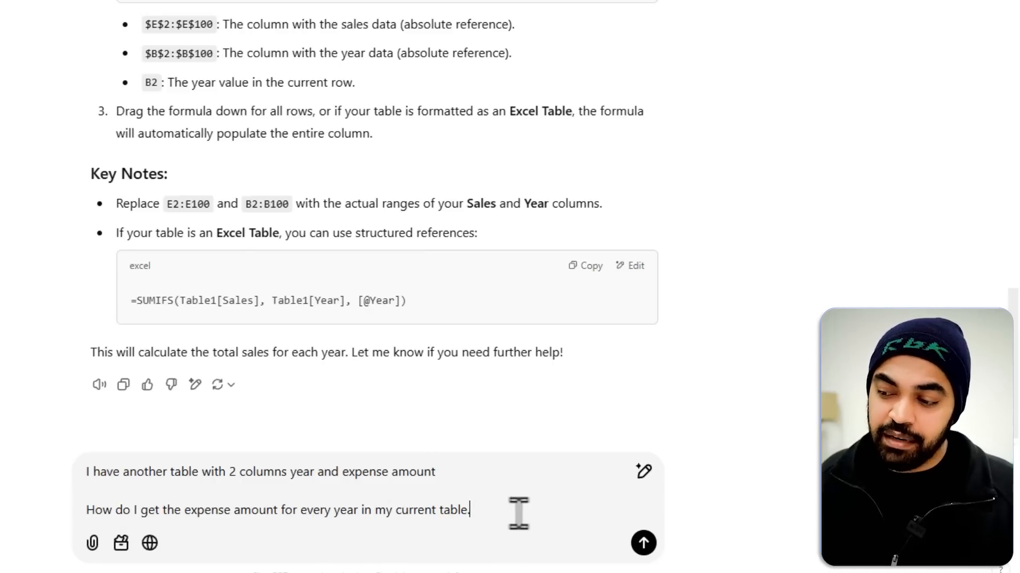
click(643, 544)
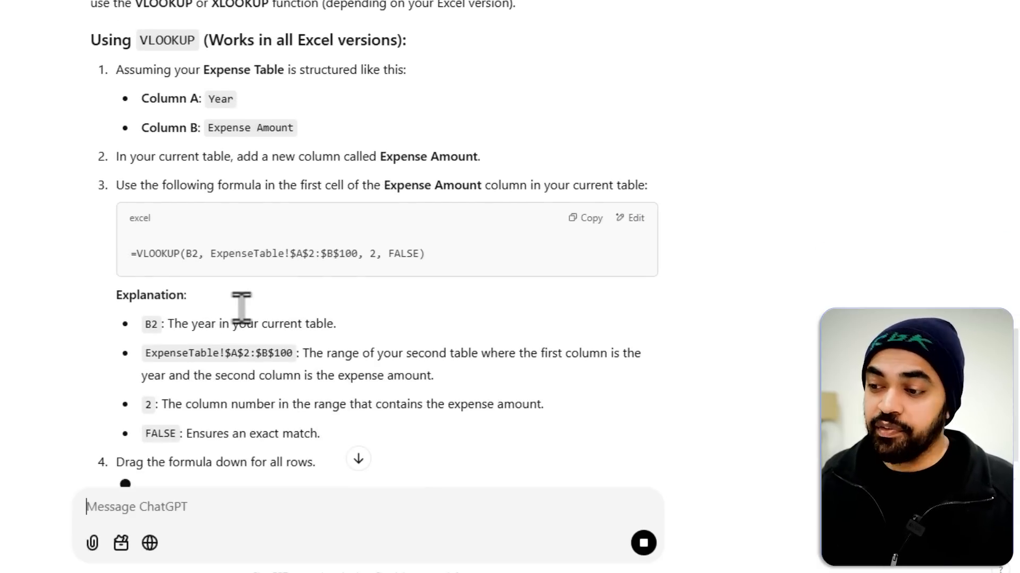
Step: Copy ChatGPT's VLOOKUP formula, switch to Excel and paste it into cell I2 beside the Allocation column, dismissing the security notice
click(586, 219)
key(alt+Tab)
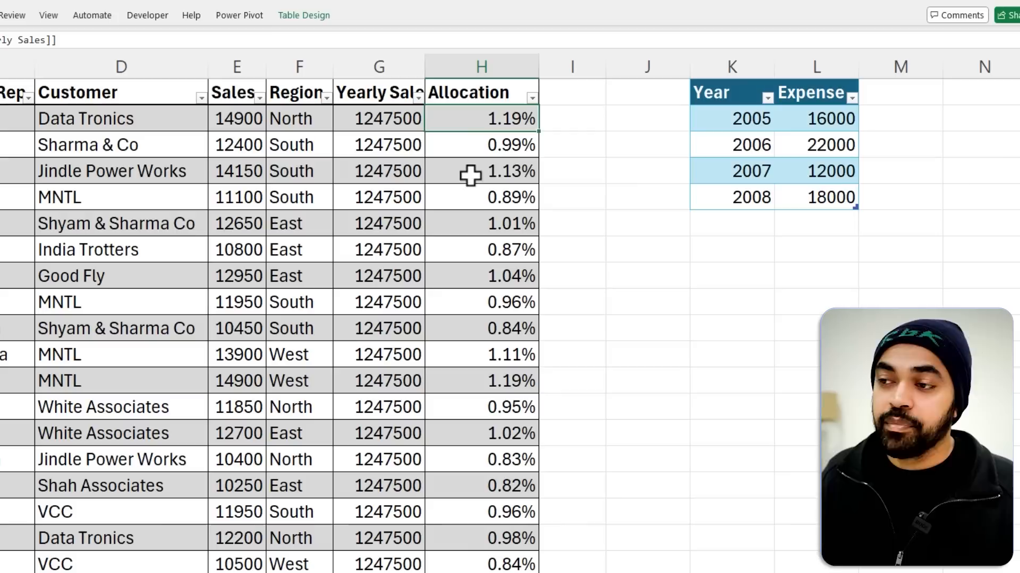
click(584, 120)
key(ctrl+v)
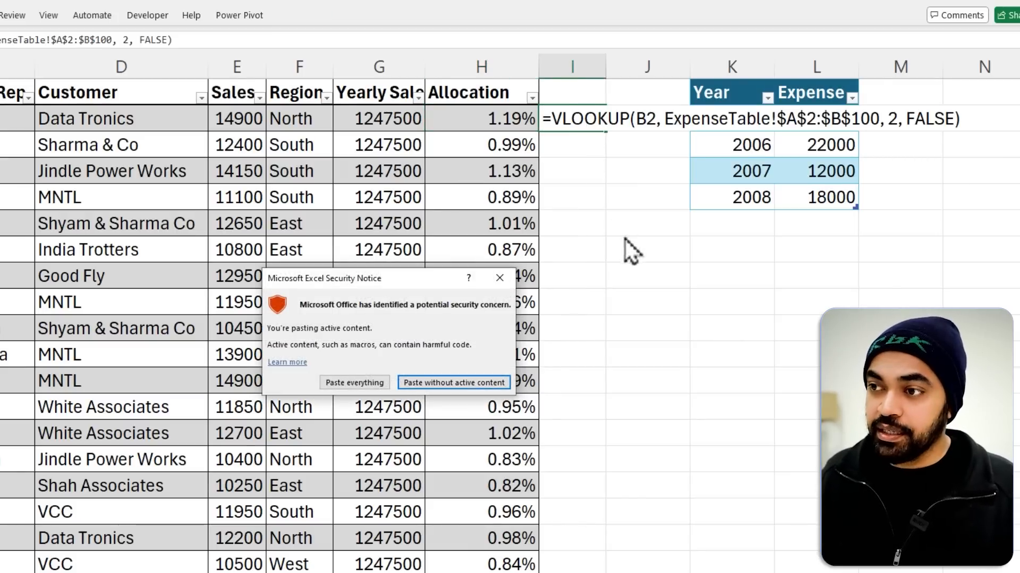
click(499, 278)
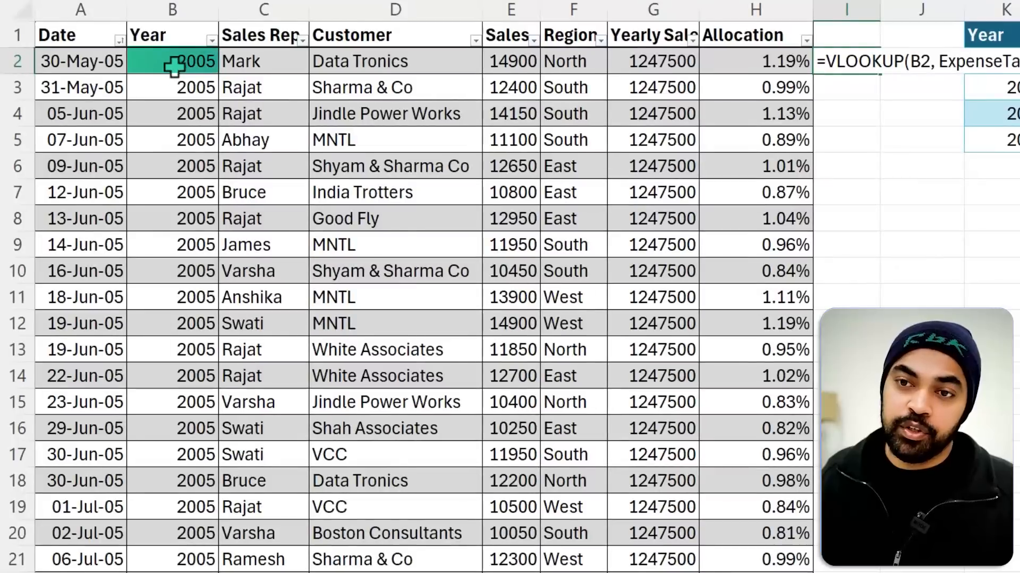
double_click(920, 61)
click(169, 59)
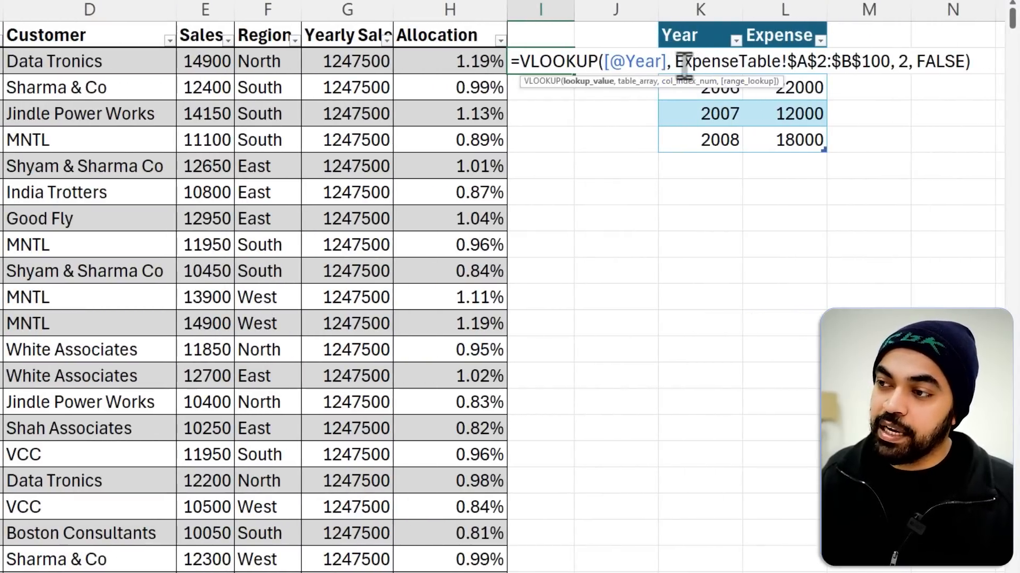
drag(674, 61, 890, 61)
key(Delete)
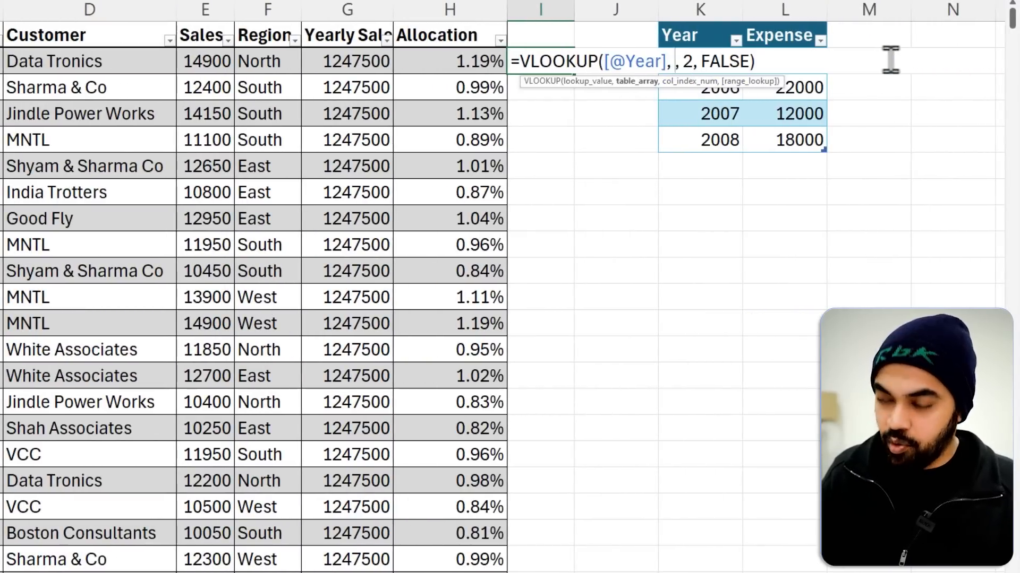
drag(708, 137, 797, 47)
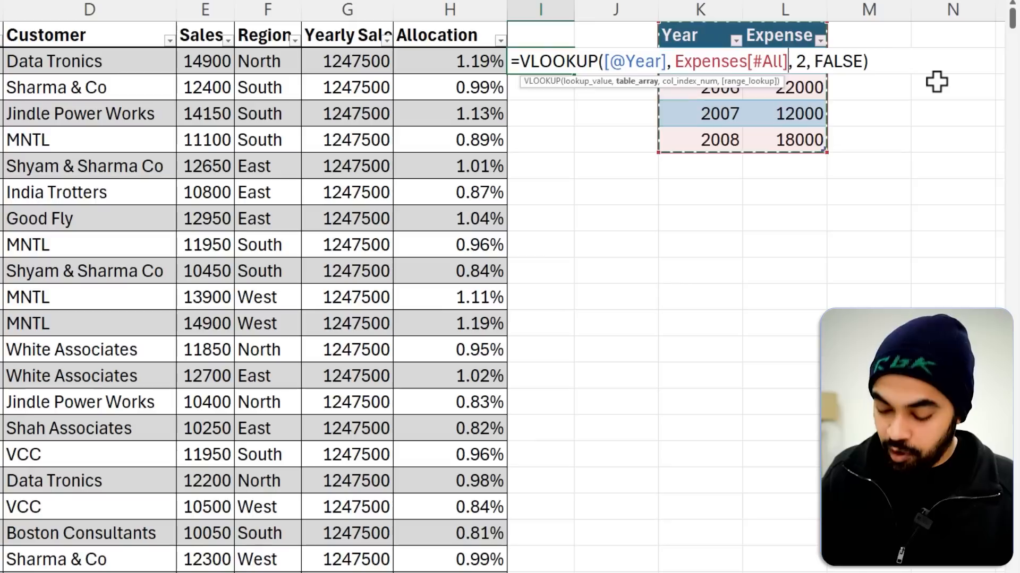
key(Return)
Step: Rename the new lookup column's header in I1 to Expense
click(550, 29)
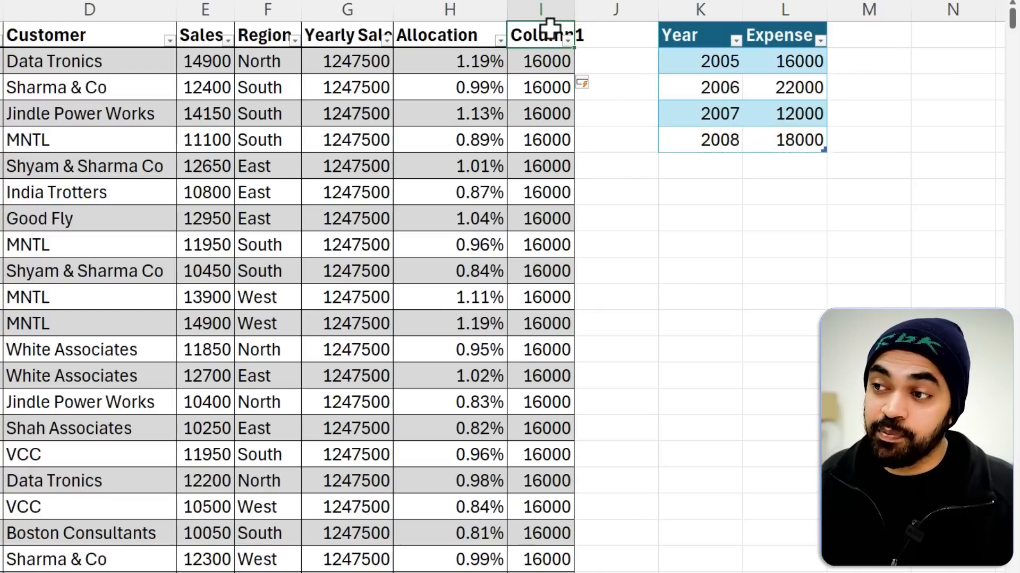
text(Expense)
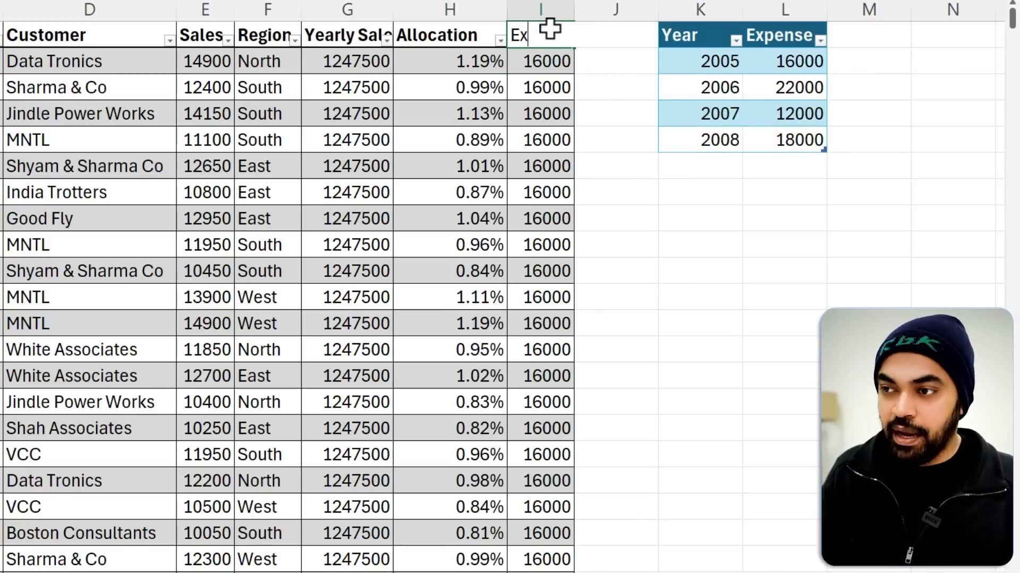
key(Tab)
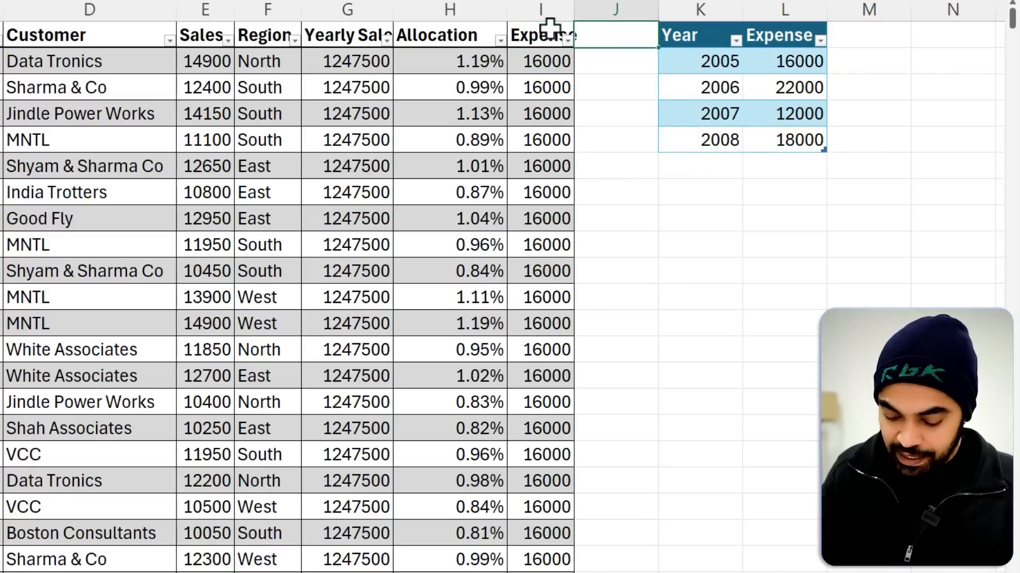
Step: Insert a blank sheet column before the yearly expense table and add a sales table column headed Expense Allocation in J1
key(alt+i)
key(c)
key(Down)
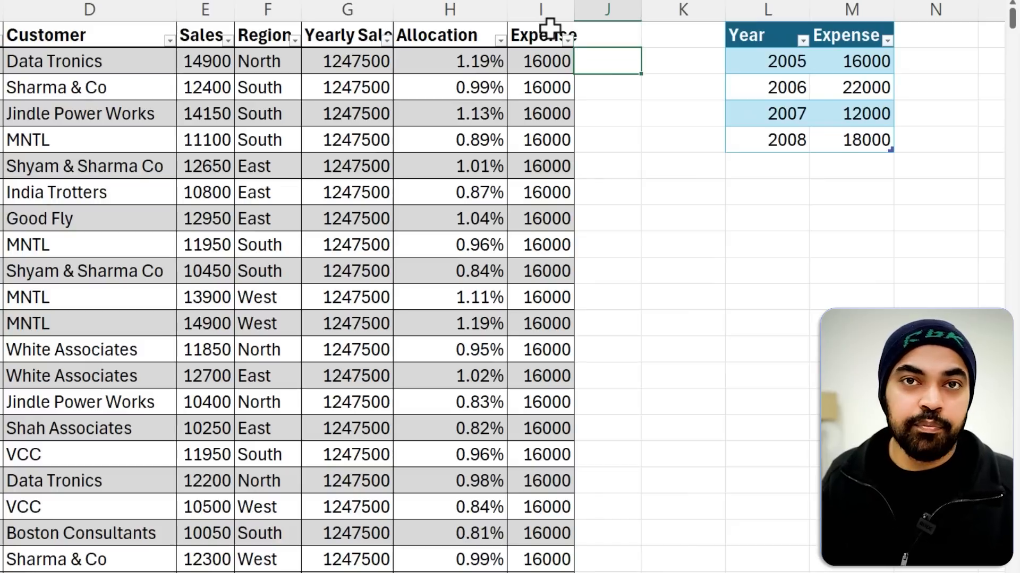
key(Up)
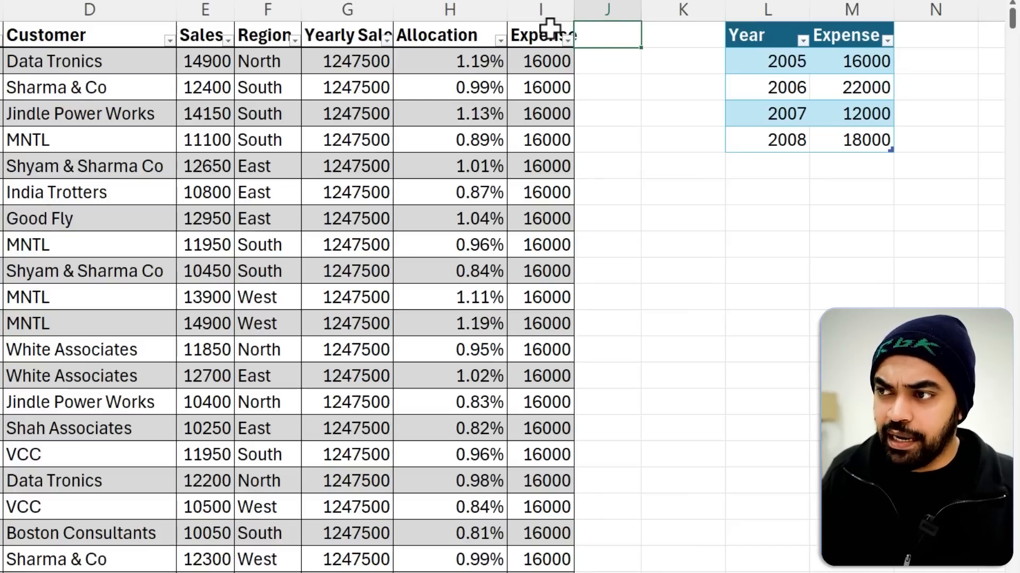
text(Expense Allocation)
key(Return)
Step: Enter a formula in J2 that multiplies the row's Expense by its Allocation, and review the column's allocated amounts
text(=)
key(Left)
text(*)
key(Left)
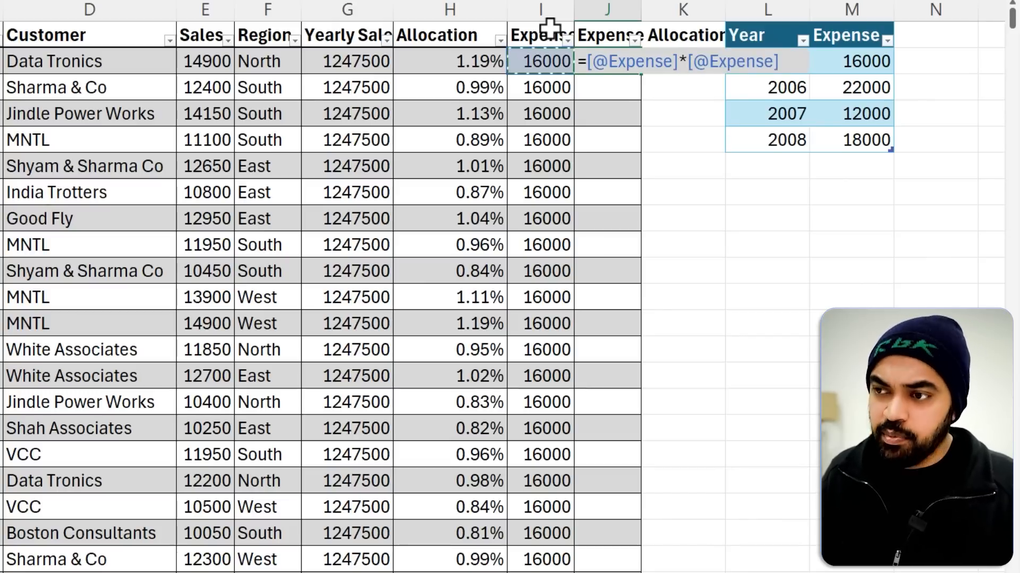
key(Left)
key(Return)
key(Up)
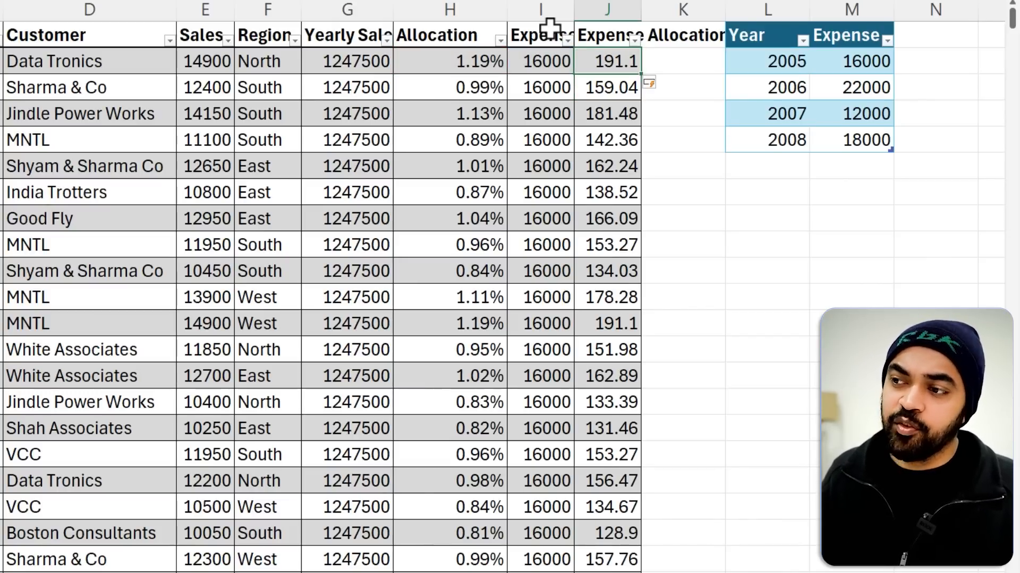
scroll(550, 26, left, 3)
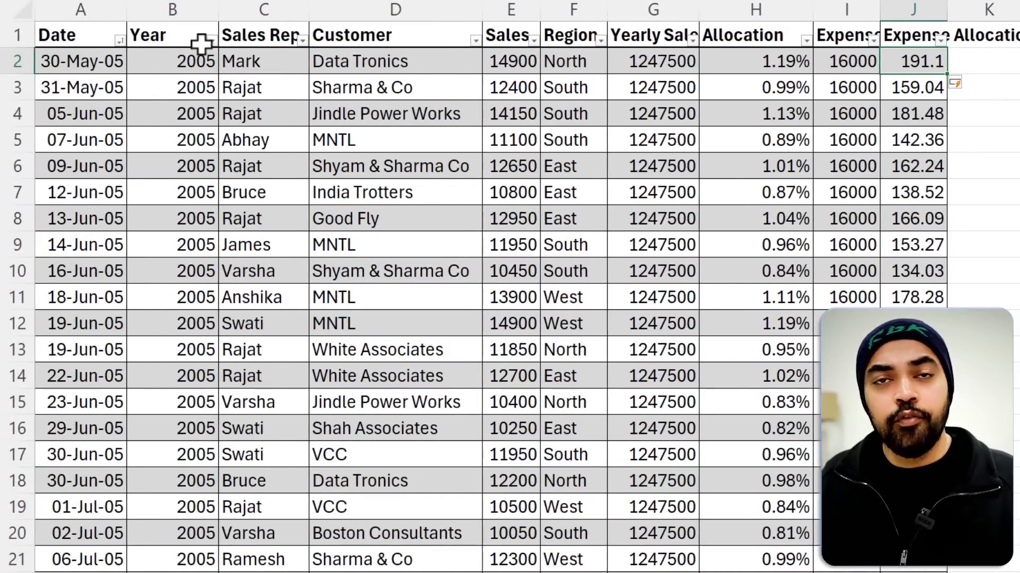
drag(917, 64, 917, 375)
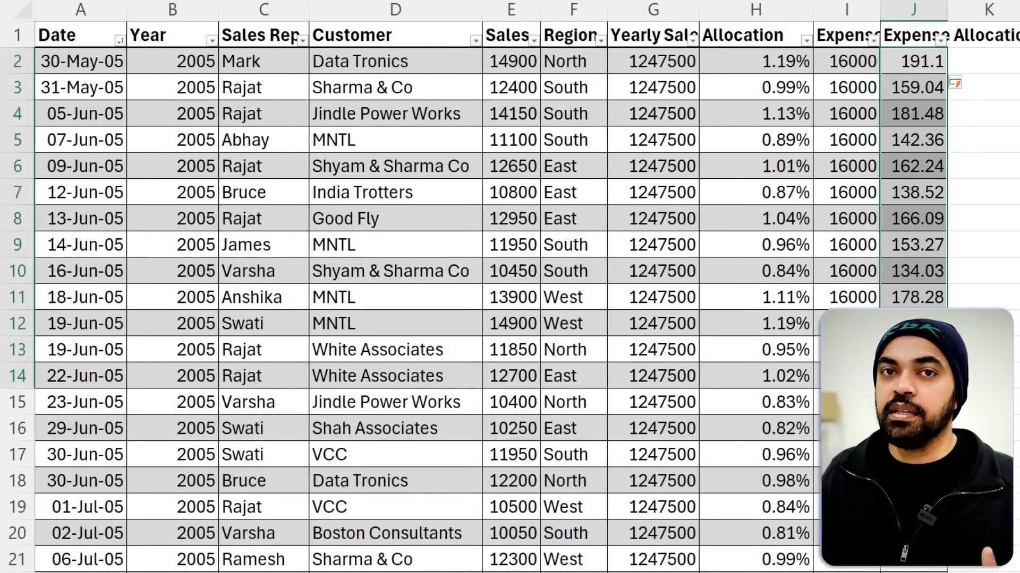